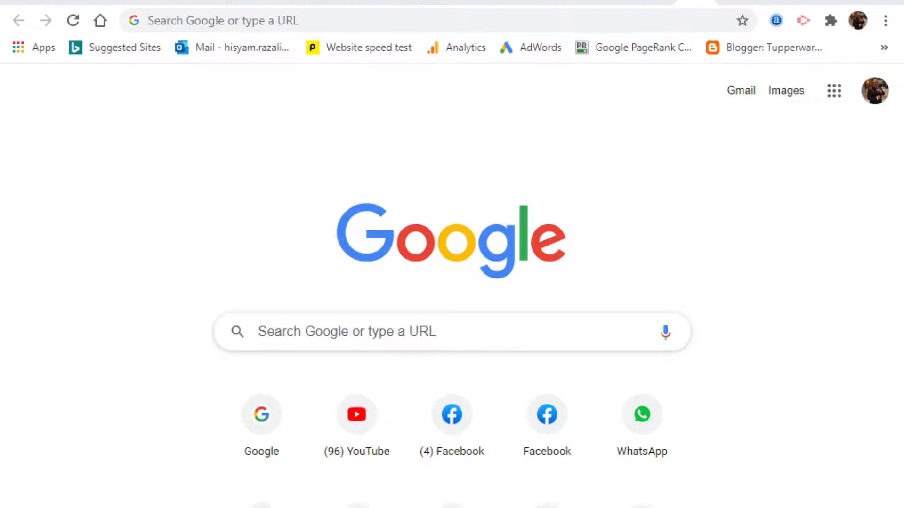
Search Google for 'blogger'
{"action": "left_click", "coordinate": [333, 16]}
{"action": "left_click", "coordinate": [887, 203]}
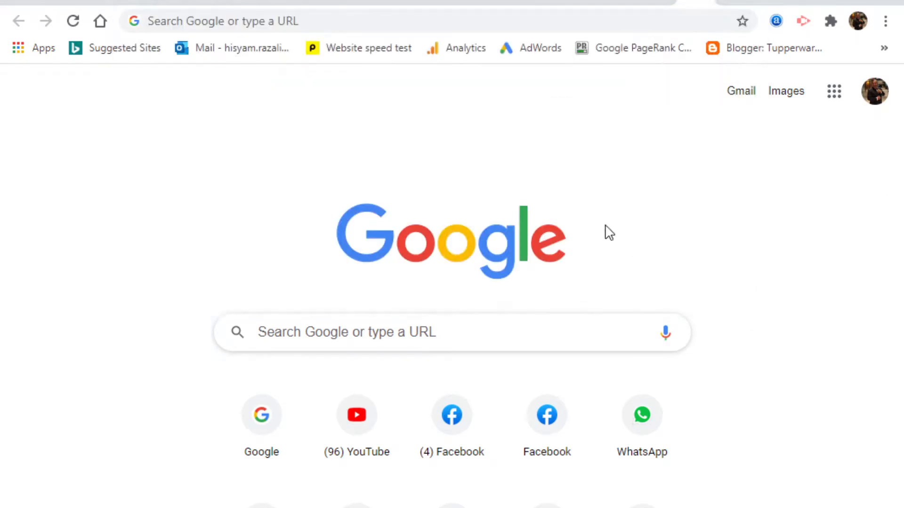
{"action": "left_click", "coordinate": [291, 328]}
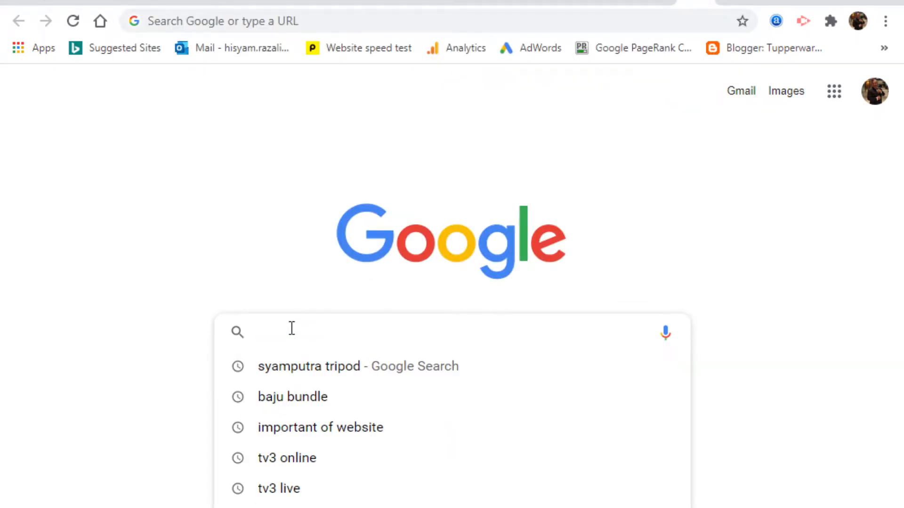
{"action": "type", "text": "blogger"}
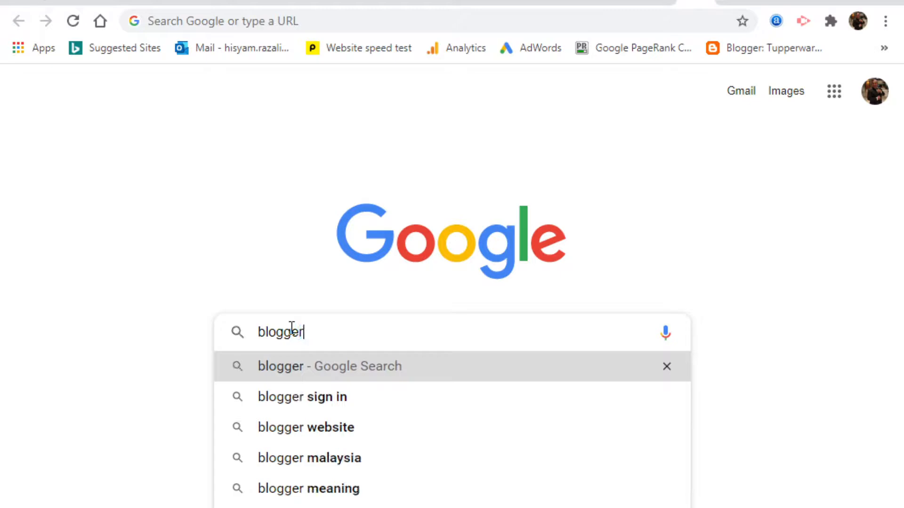
{"action": "key", "text": "Return"}
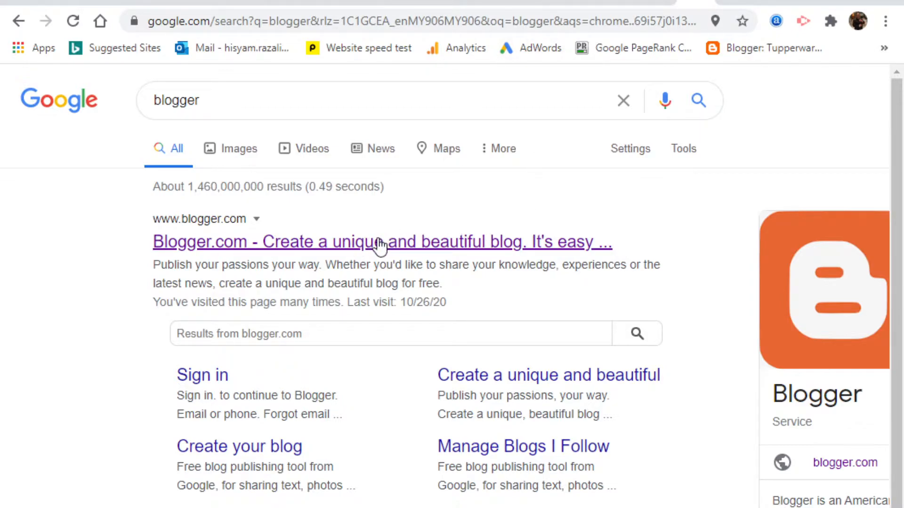
Open Blogger.com and switch to the other Google account showing the Kurta Plus Size blog
{"action": "left_click", "coordinate": [380, 245]}
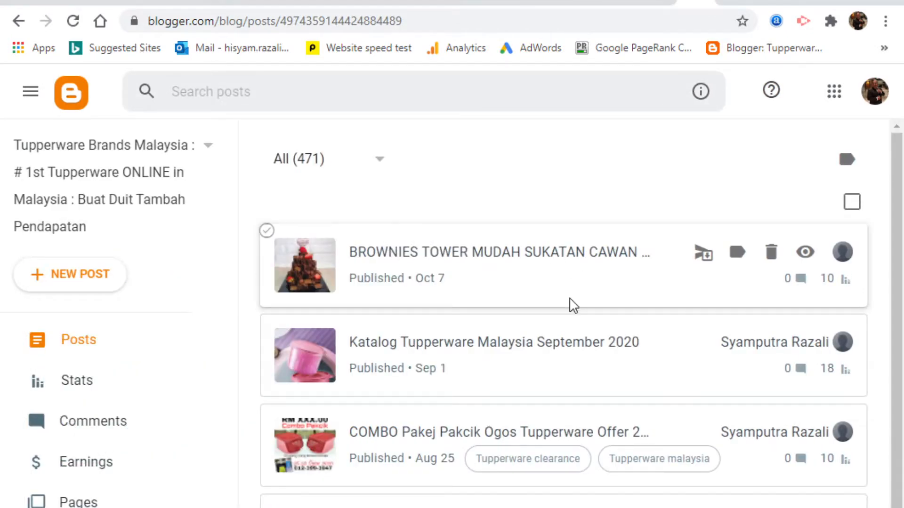
{"action": "left_click", "coordinate": [877, 99]}
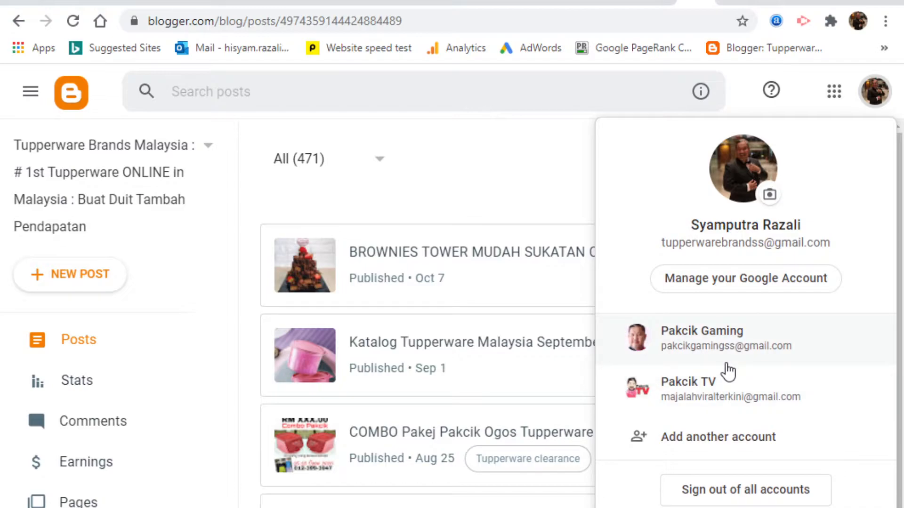
{"action": "left_click", "coordinate": [687, 389]}
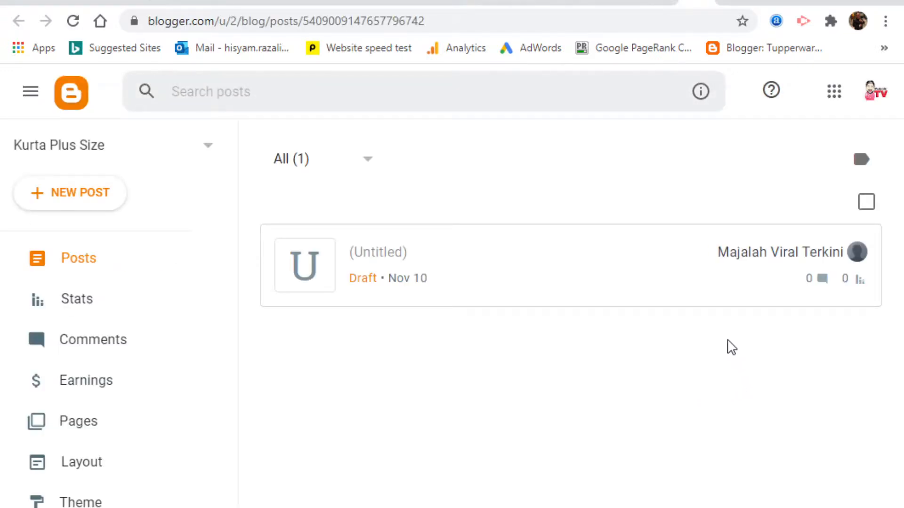
Create a new blog and name it 'Tengkolok Bangsawan'
{"action": "left_click", "coordinate": [208, 150]}
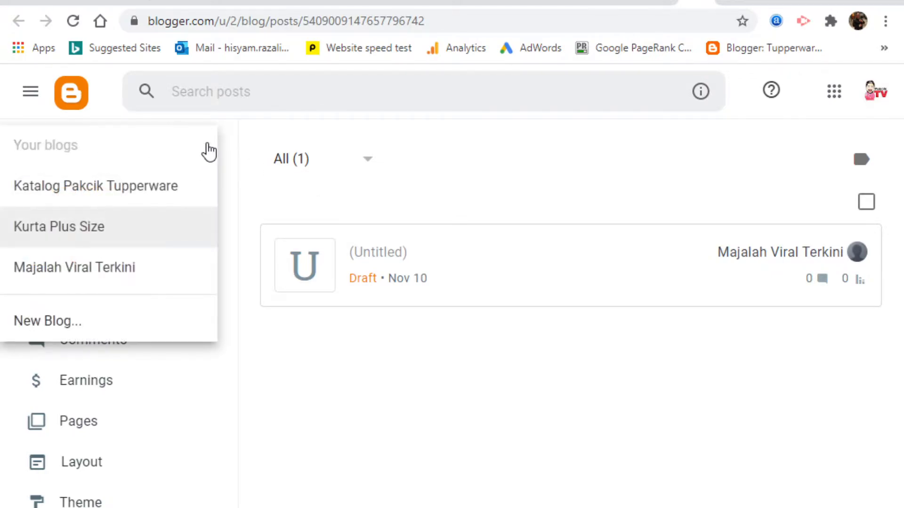
{"action": "left_click", "coordinate": [107, 323]}
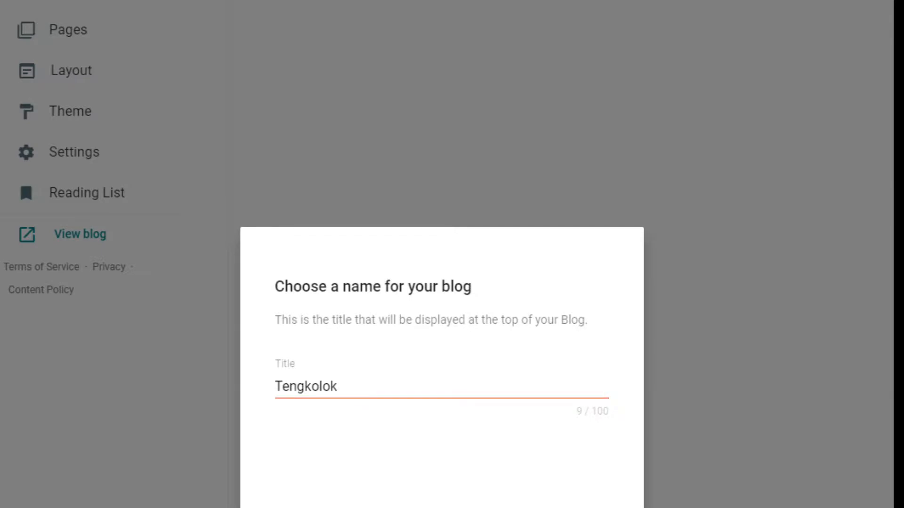
{"action": "left_click", "coordinate": [344, 387]}
{"action": "type", "text": "Bangsawam"}
{"action": "key", "text": "BackSpace"}
{"action": "type", "text": "n"}
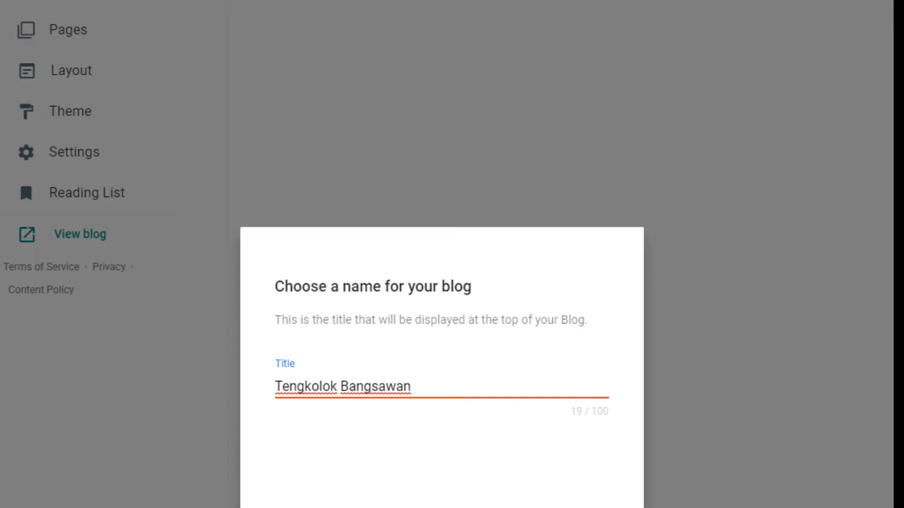
{"action": "left_click", "coordinate": [380, 460]}
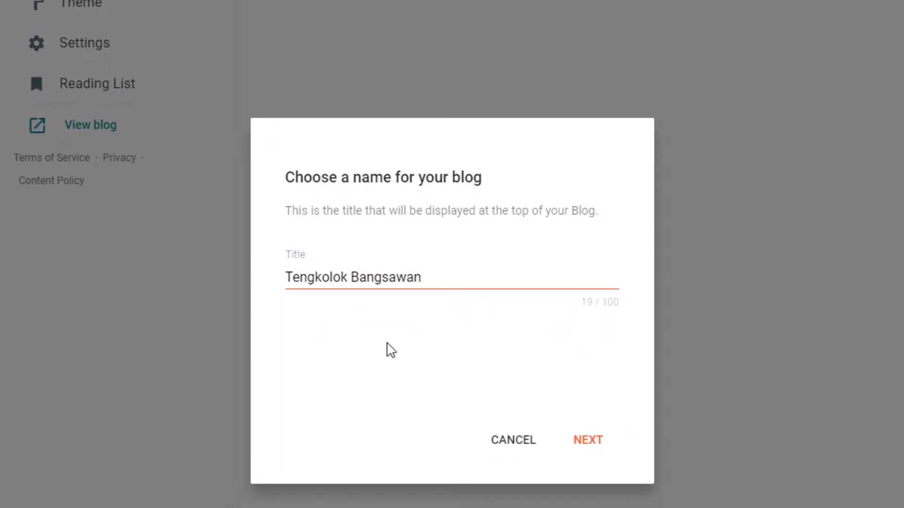
Set the new blog's address to tengkolokputra.blogspot.com and save it
{"action": "left_click", "coordinate": [592, 440]}
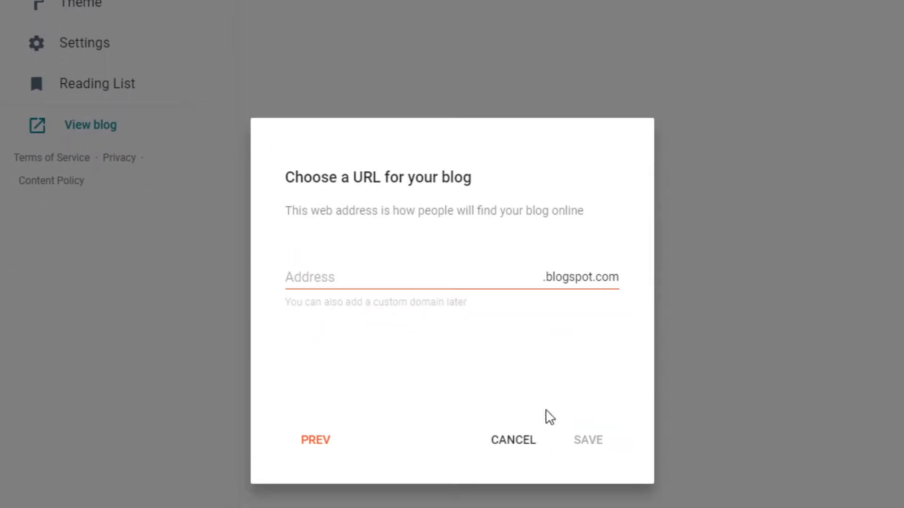
{"action": "left_click", "coordinate": [322, 277]}
{"action": "type", "text": "t"}
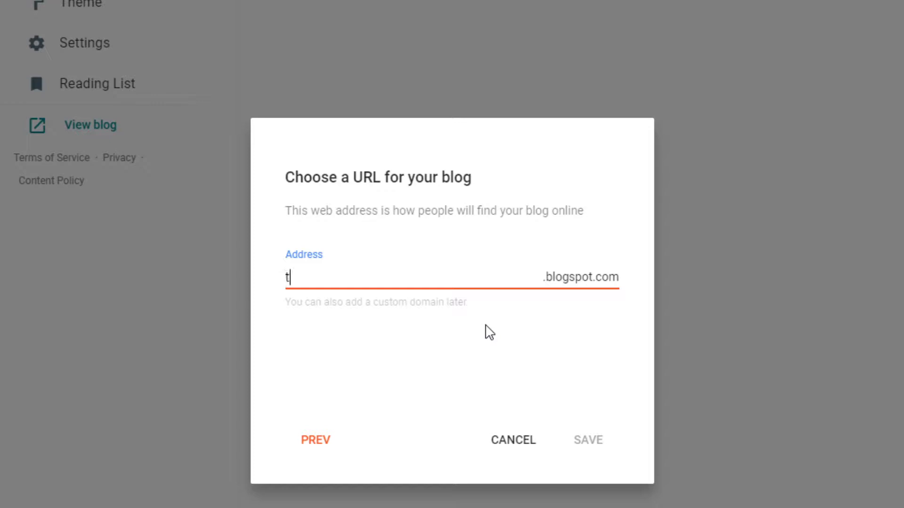
{"action": "type", "text": "e"}
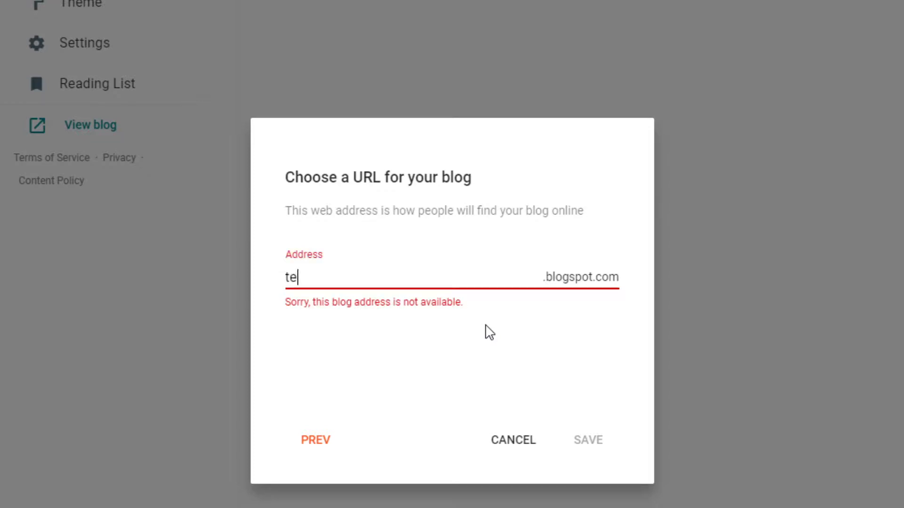
{"action": "type", "text": "nglokok"}
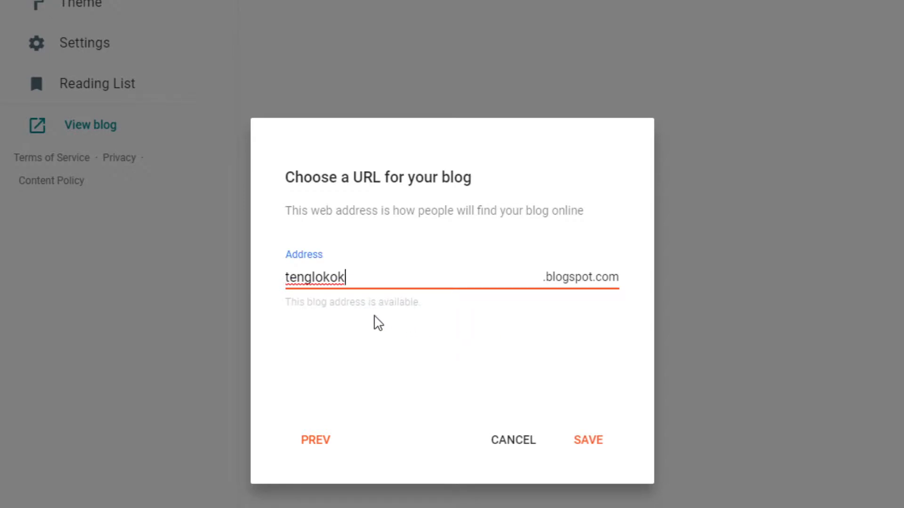
{"action": "key", "text": "BackSpace"}
{"action": "key", "text": "BackSpace"}
{"action": "key", "text": "BackSpace"}
{"action": "key", "text": "BackSpace"}
{"action": "key", "text": "BackSpace"}
{"action": "type", "text": "kolok"}
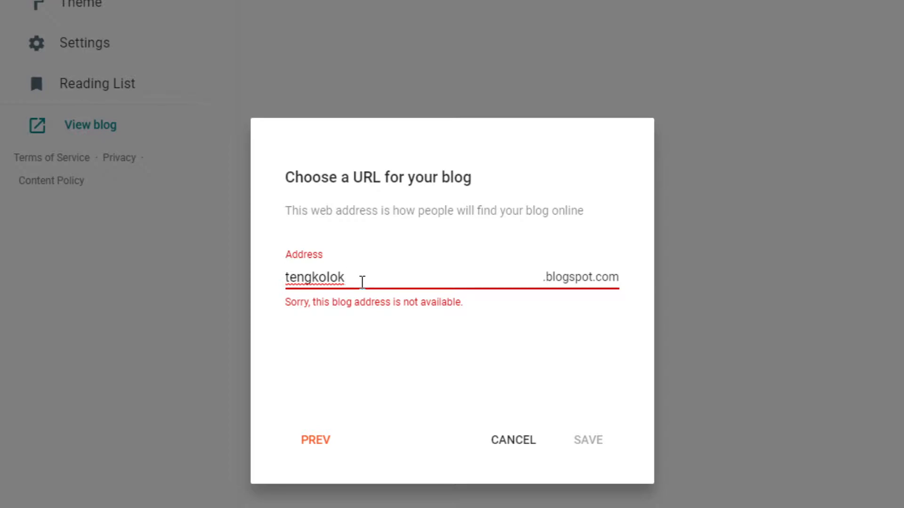
{"action": "type", "text": "pakcik"}
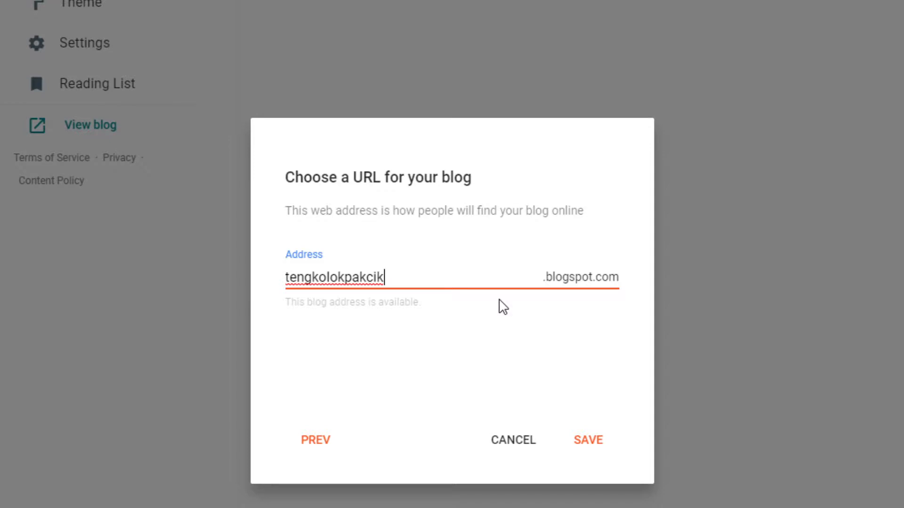
{"action": "key", "text": "BackSpace"}
{"action": "key", "text": "BackSpace"}
{"action": "key", "text": "BackSpace"}
{"action": "key", "text": "BackSpace"}
{"action": "key", "text": "BackSpace"}
{"action": "type", "text": "utra"}
{"action": "left_click", "coordinate": [593, 442]}
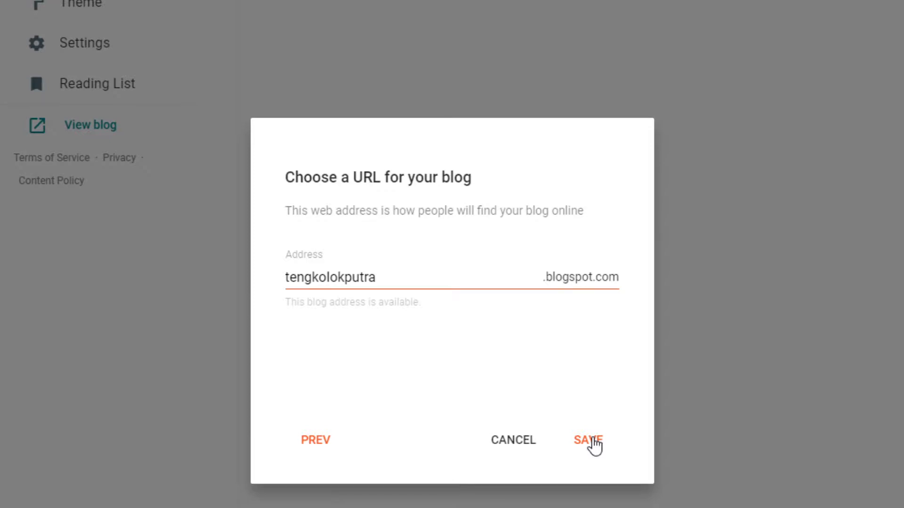
Finish creating the blog and open a blank new post on Tengkolok Bangsawan
{"action": "left_click", "coordinate": [595, 443]}
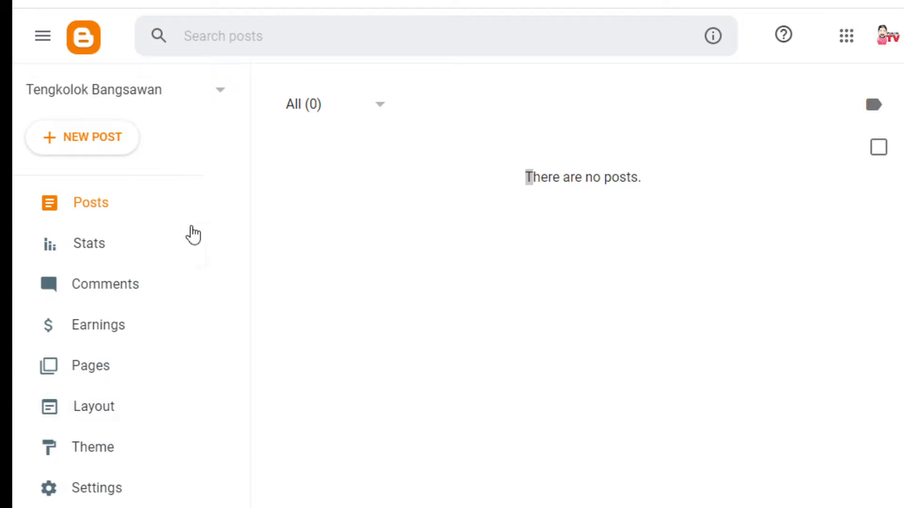
{"action": "left_click", "coordinate": [78, 138]}
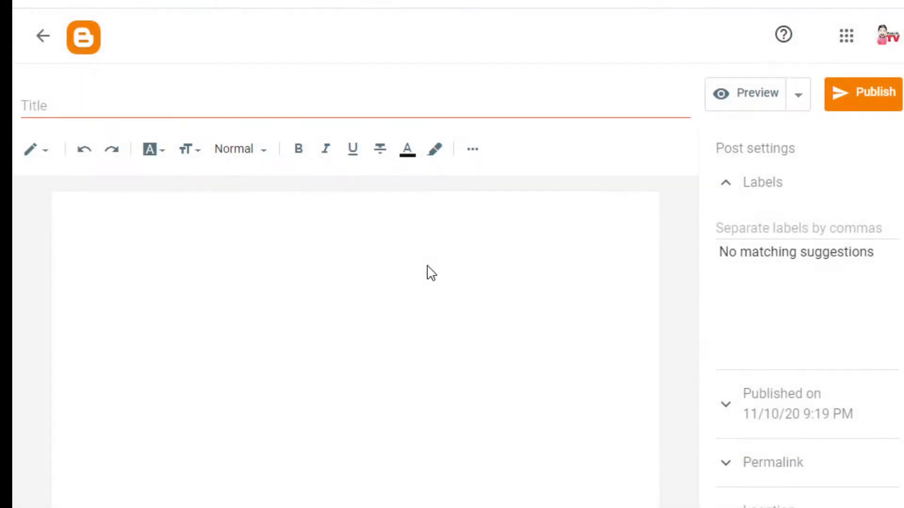
Title the post 'Salam Perkenalan : Tengkolok Putra Perkenalkan Diri'
{"action": "left_click", "coordinate": [202, 103]}
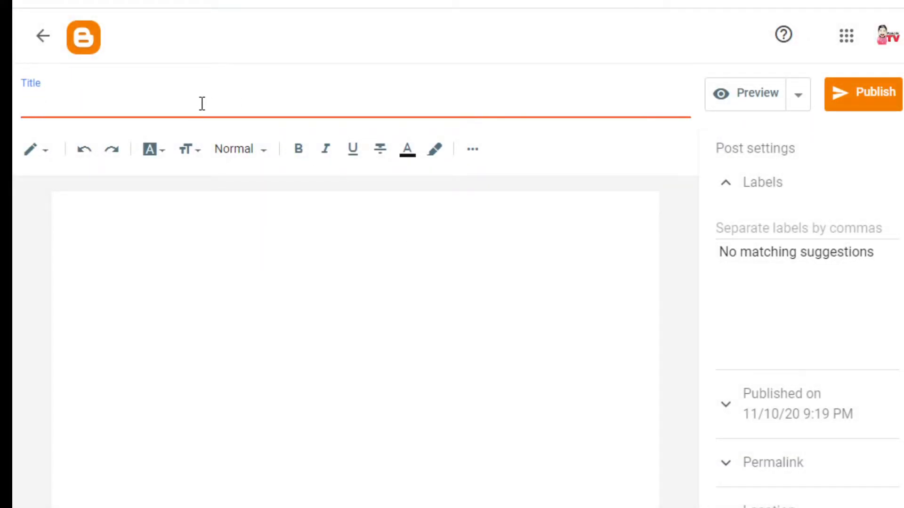
{"action": "type", "text": "Salam"}
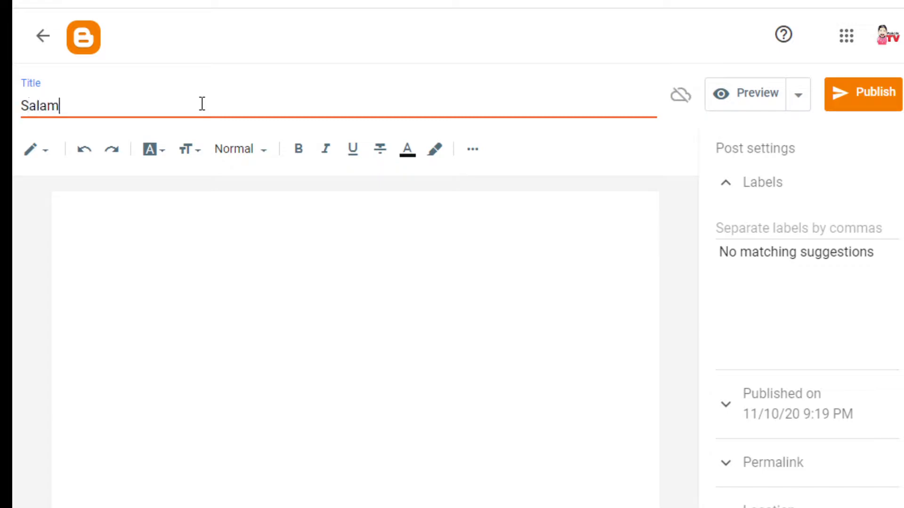
{"action": "type", "text": " Perkenalan"}
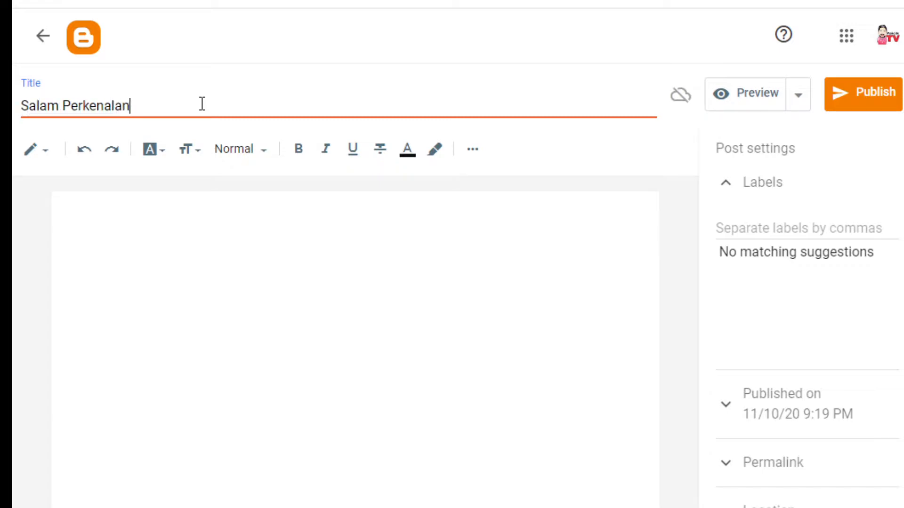
{"action": "type", "text": " : Teng"}
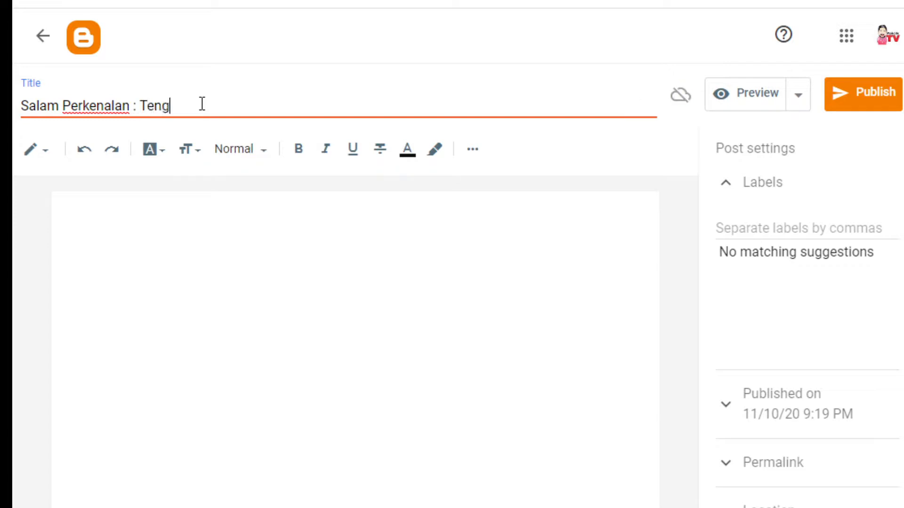
{"action": "type", "text": "loko"}
{"action": "key", "text": "BackSpace"}
{"action": "key", "text": "BackSpace"}
{"action": "type", "text": "kolok Putra Perkenalkan Diri"}
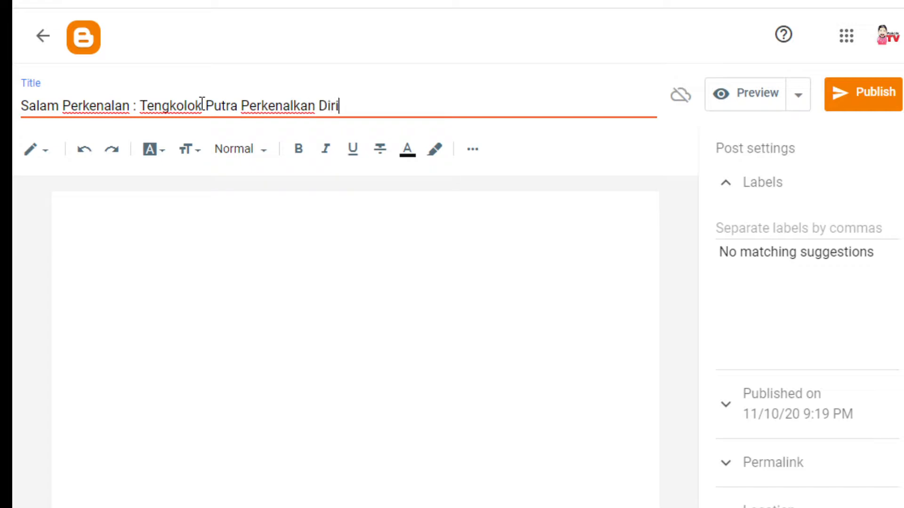
{"action": "left_click", "coordinate": [178, 256]}
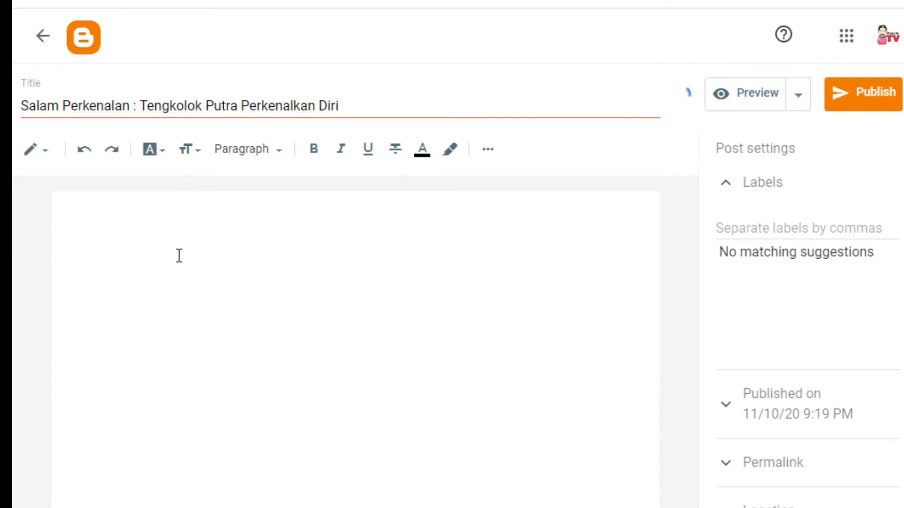
Write 'Assalam' and the pantun's first two lines, ending 'Dalam daun buah bidara'
{"action": "type", "text": "Assalam"}
{"action": "key", "text": "Return"}
{"action": "type", "text": "Hend"}
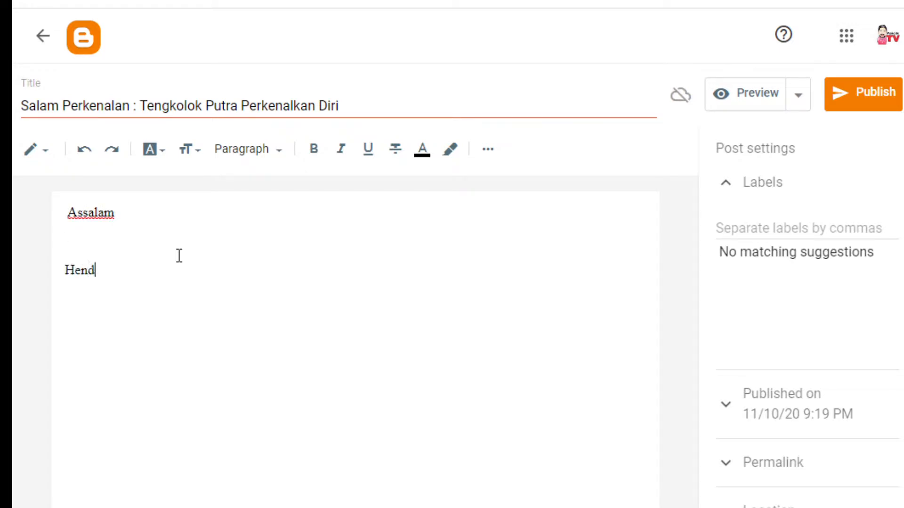
{"action": "type", "text": "ak daun diberi daun"}
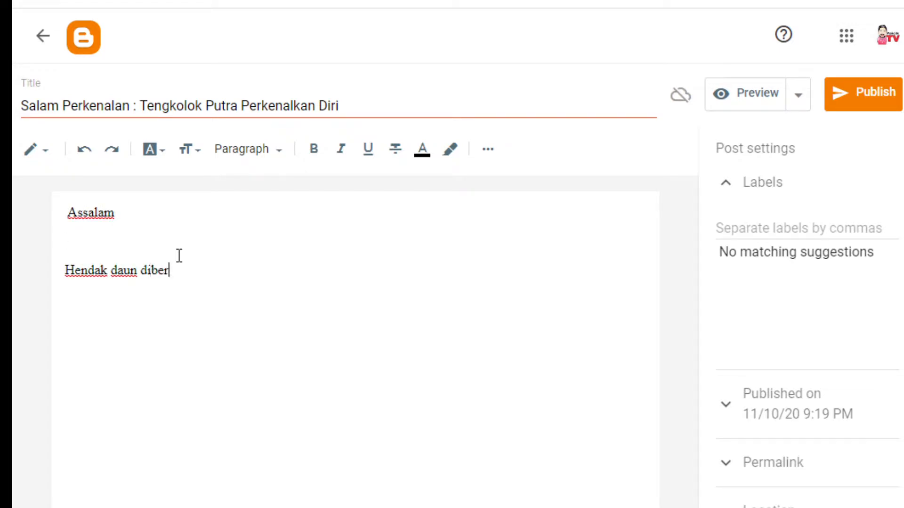
{"action": "key", "text": "Return"}
{"action": "type", "text": "dalam daun"}
{"action": "key", "text": "BackSpace"}
{"action": "key", "text": "BackSpace"}
{"action": "key", "text": "BackSpace"}
{"action": "key", "text": "BackSpace"}
{"action": "key", "text": "BackSpace"}
{"action": "key", "text": "BackSpace"}
{"action": "key", "text": "BackSpace"}
{"action": "type", "text": "Dalam D"}
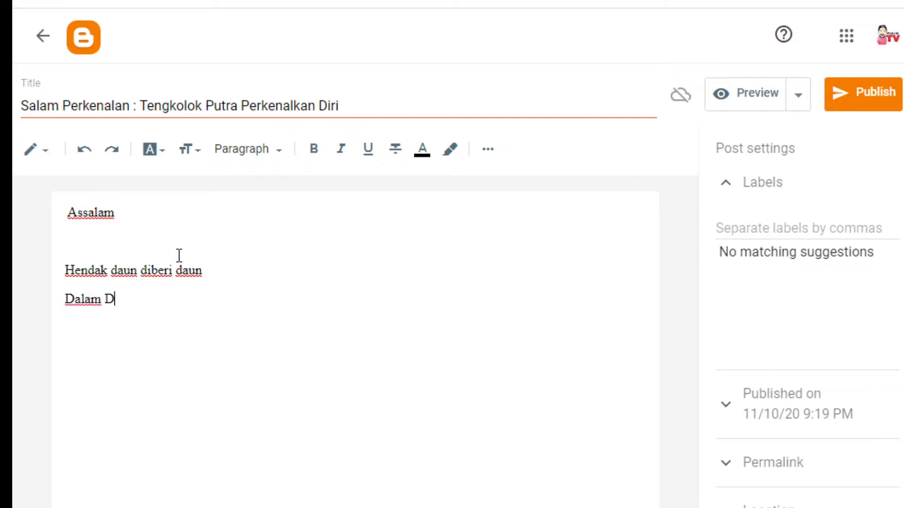
{"action": "type", "text": "daun buahj"}
{"action": "key", "text": "BackSpace"}
{"action": "key", "text": "BackSpace"}
{"action": "type", "text": "bidara"}
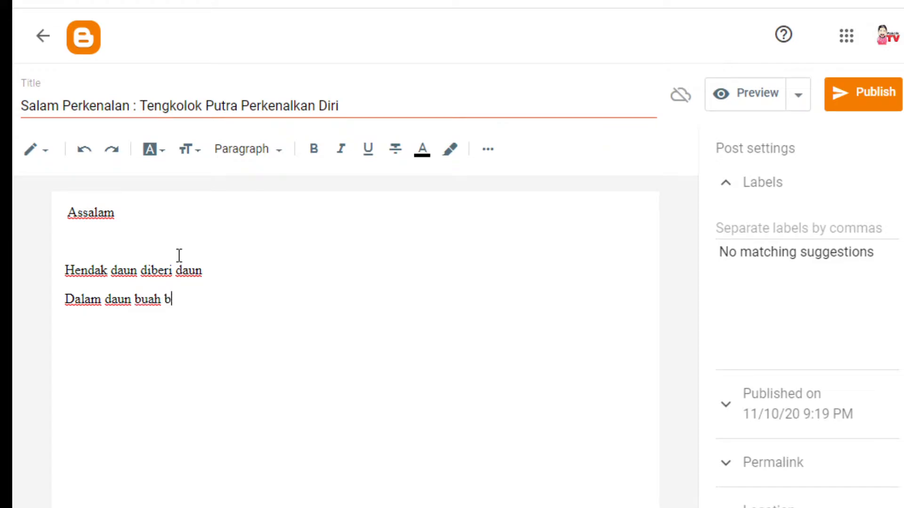
Add the pantun's closing two lines, starting 'Hendak pantun ku beri pantun', plus a blank line
{"action": "key", "text": "Return"}
{"action": "type", "text": "hendak"}
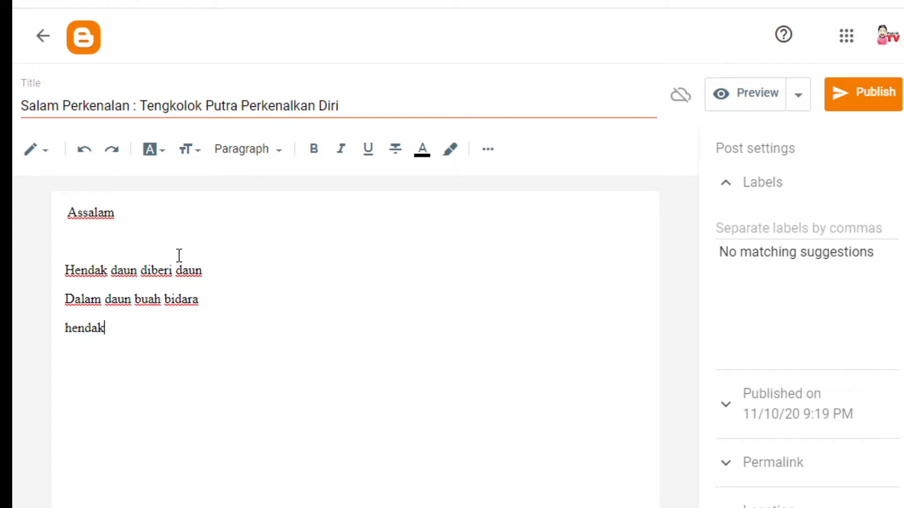
{"action": "key", "text": "BackSpace"}
{"action": "key", "text": "BackSpace"}
{"action": "key", "text": "BackSpace"}
{"action": "key", "text": "BackSpace"}
{"action": "key", "text": "BackSpace"}
{"action": "key", "text": "BackSpace"}
{"action": "type", "text": "Hendak pan"}
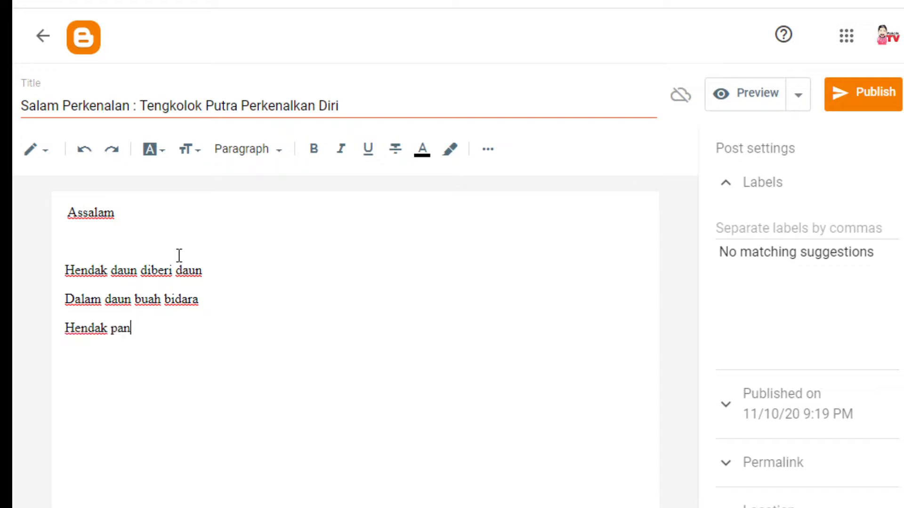
{"action": "type", "text": "tun ku be"}
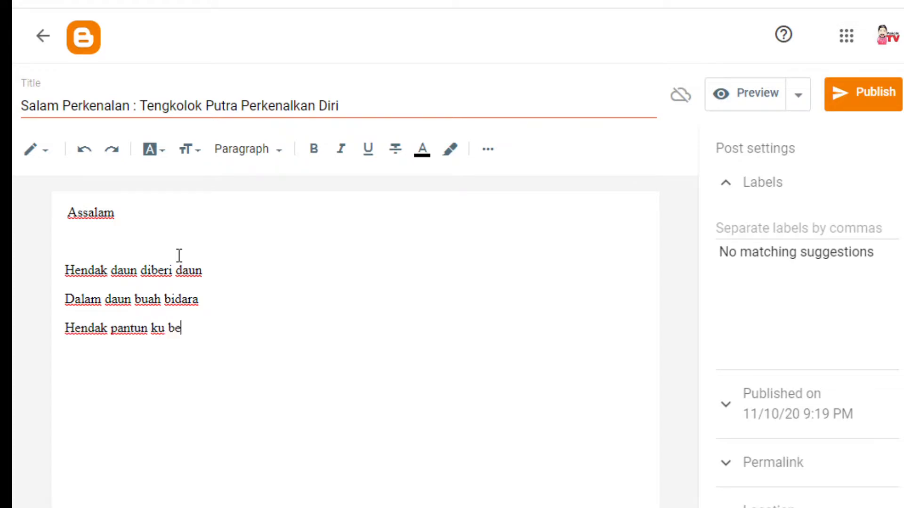
{"action": "type", "text": "ri pantun"}
{"action": "key", "text": "Return"}
{"action": "type", "text": "Dalam"}
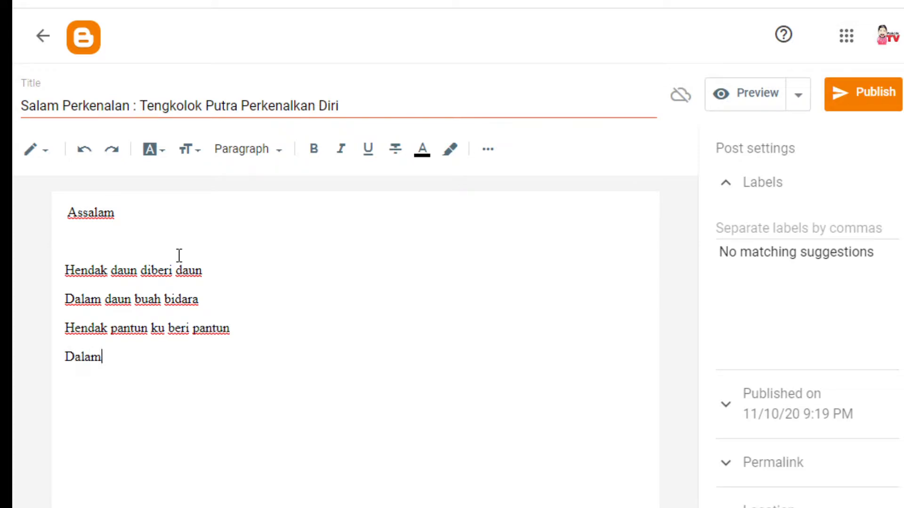
{"action": "type", "text": " pnantun ada bia"}
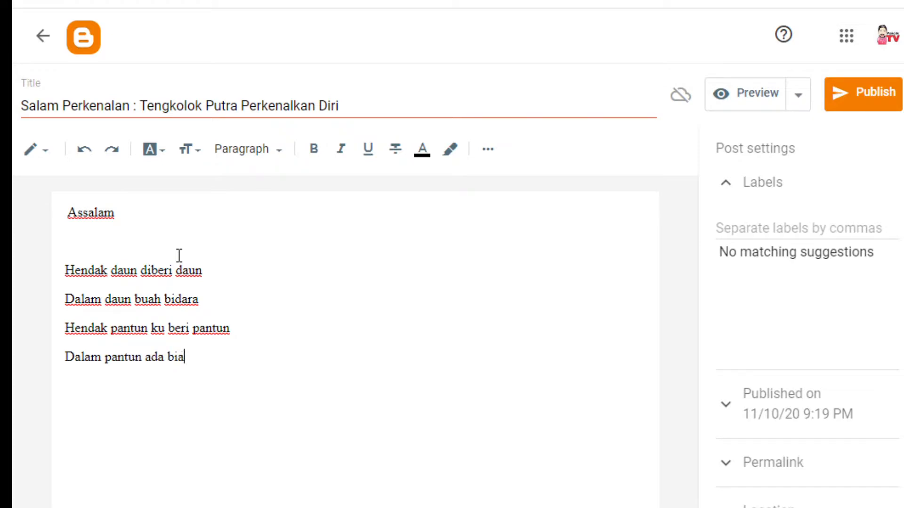
{"action": "type", "text": "ara"}
{"action": "key", "text": "Return"}
{"action": "key", "text": "Return"}
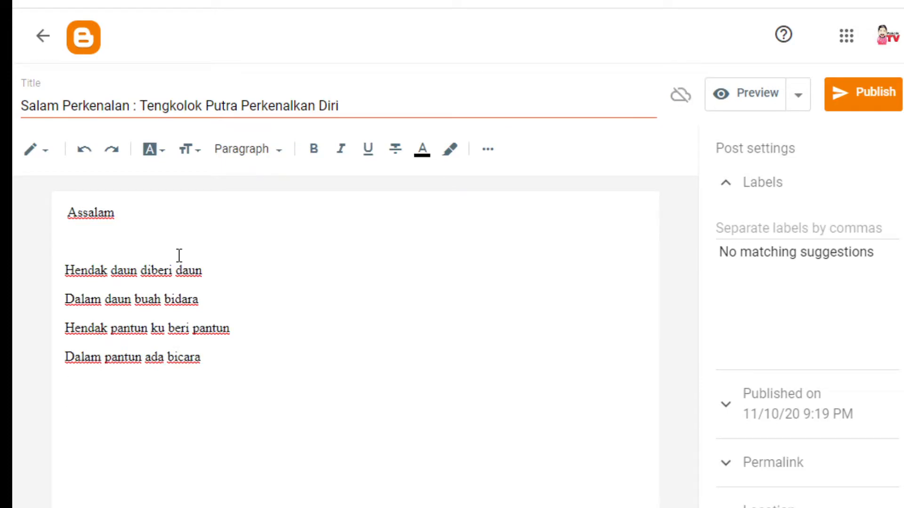
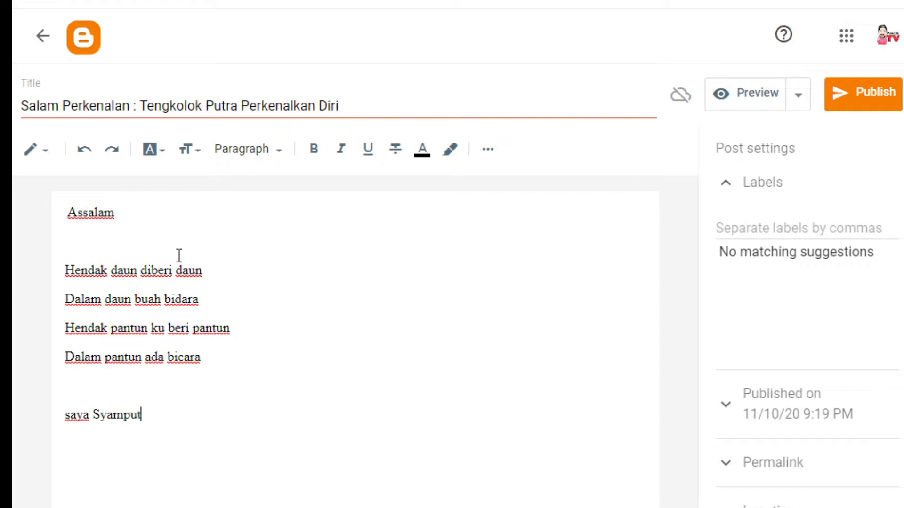
Add a 'Saya ... mohon perkenan' self-introduction line with the author's name, capitalising 'Saya'
{"action": "type", "text": "Razali mohon perkenan"}
{"action": "key", "text": "Return"}
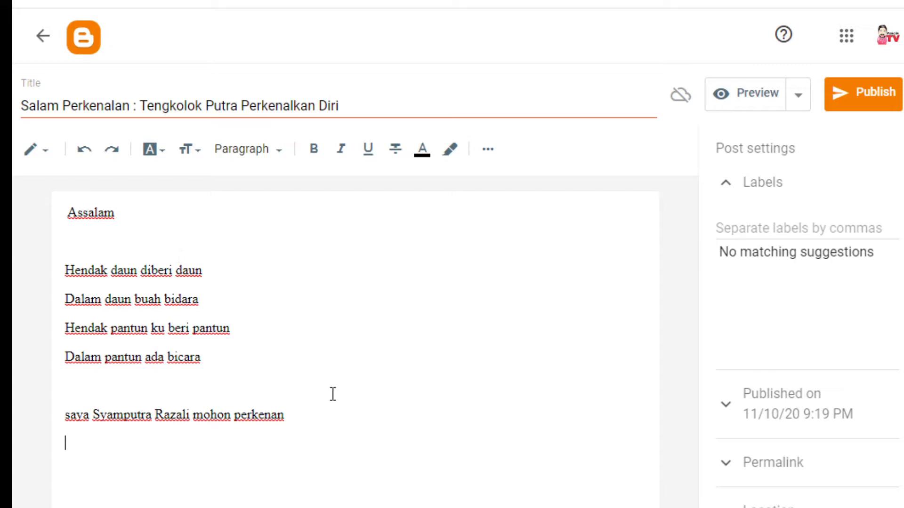
{"action": "left_click", "coordinate": [69, 413]}
{"action": "key", "text": "BackSpace"}
{"action": "type", "text": "S"}
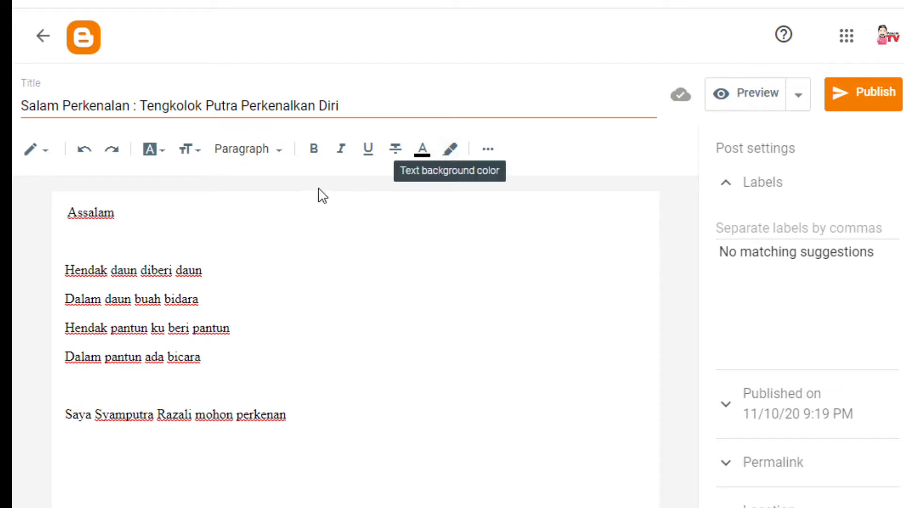
{"action": "left_click", "coordinate": [335, 411]}
{"action": "key", "text": "Return"}
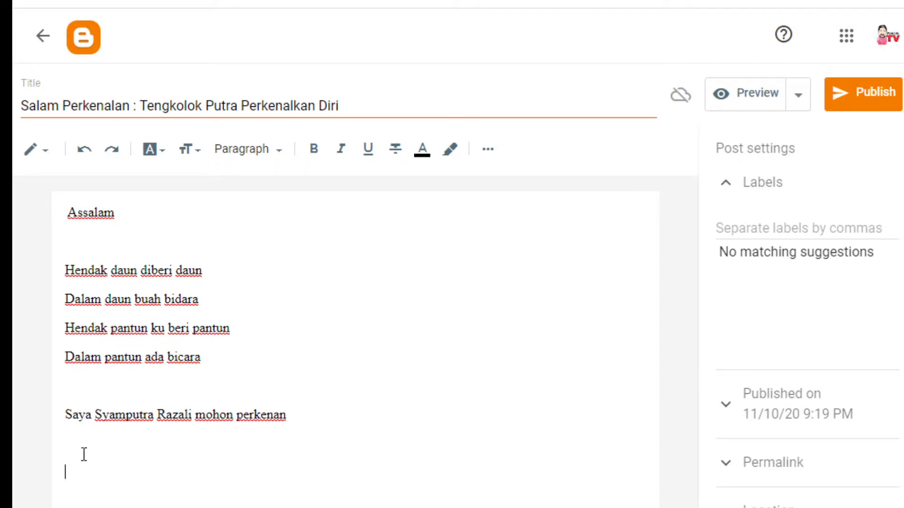
Type the 'hubungi saya ditalian' contact line with the phone number and its wasap.my URL
{"action": "type", "text": "boleh bungi"}
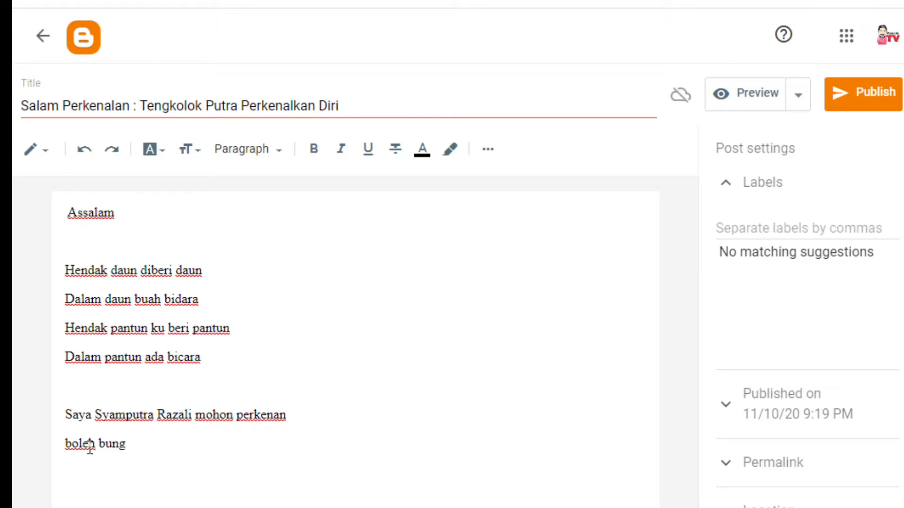
{"action": "key", "text": "BackSpace"}
{"action": "type", "text": "hubungi saya ditali"}
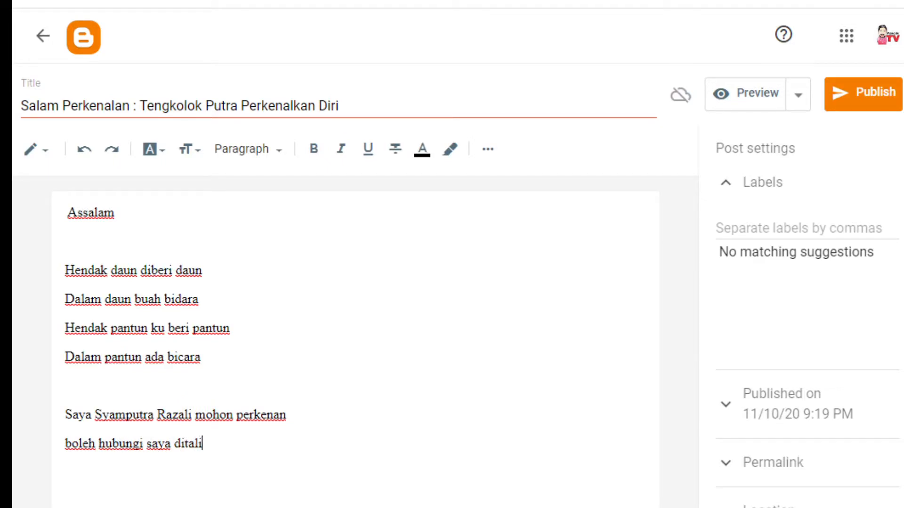
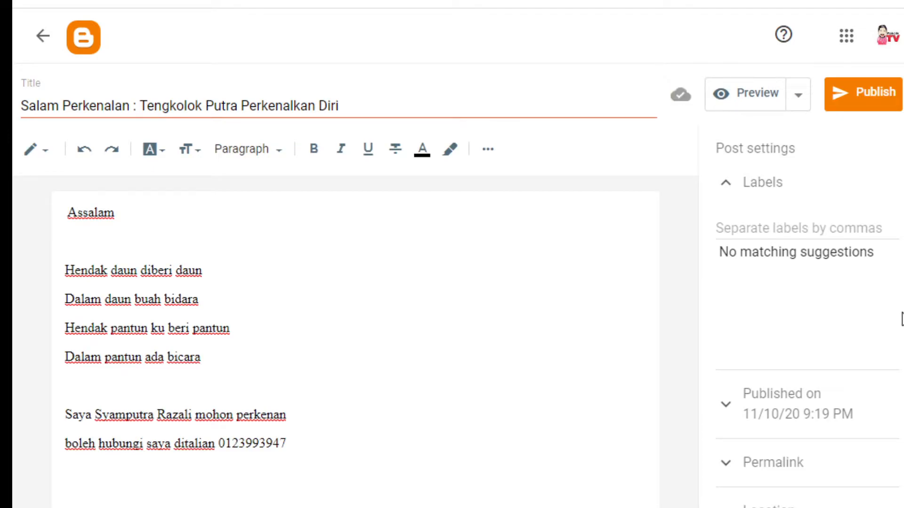
{"action": "type", "text": "www.wasap.my"}
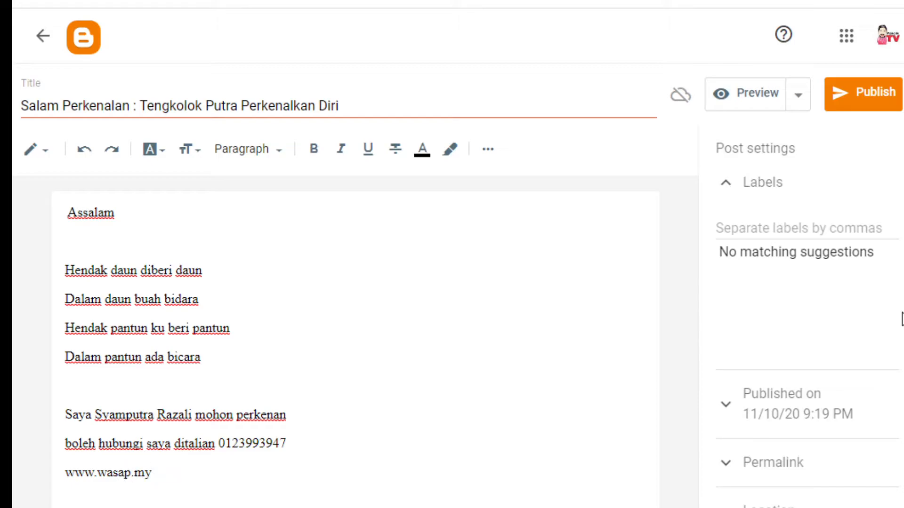
{"action": "type", "text": "/Tek"}
{"action": "type", "text": "ngkolok"}
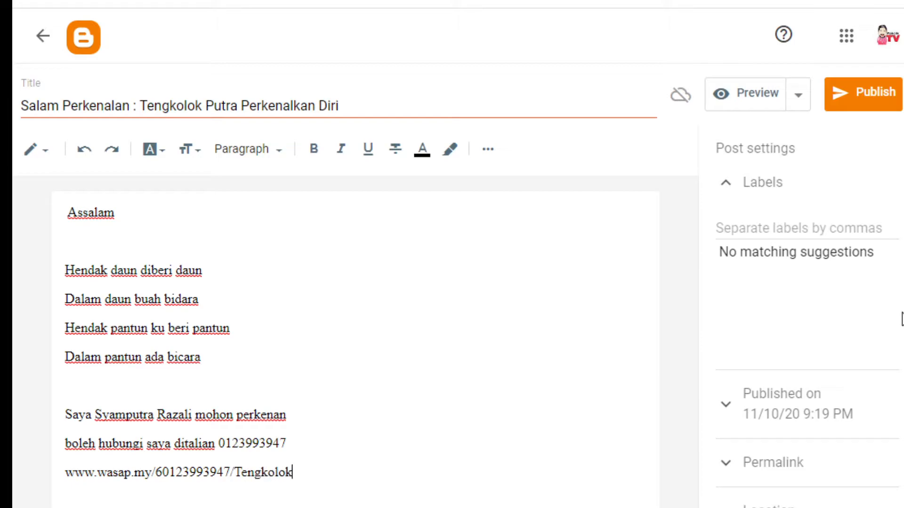
{"action": "type", "text": "+Putra"}
Make the wasap.my address line a clickable link and start a new line after it
{"action": "left_click_drag", "start_coordinate": [336, 479], "coordinate": [65, 480]}
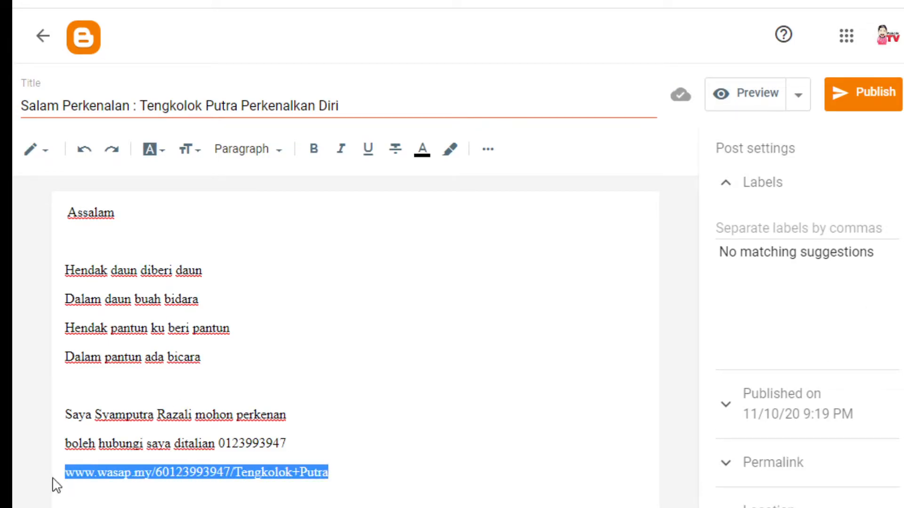
{"action": "left_click", "coordinate": [488, 149]}
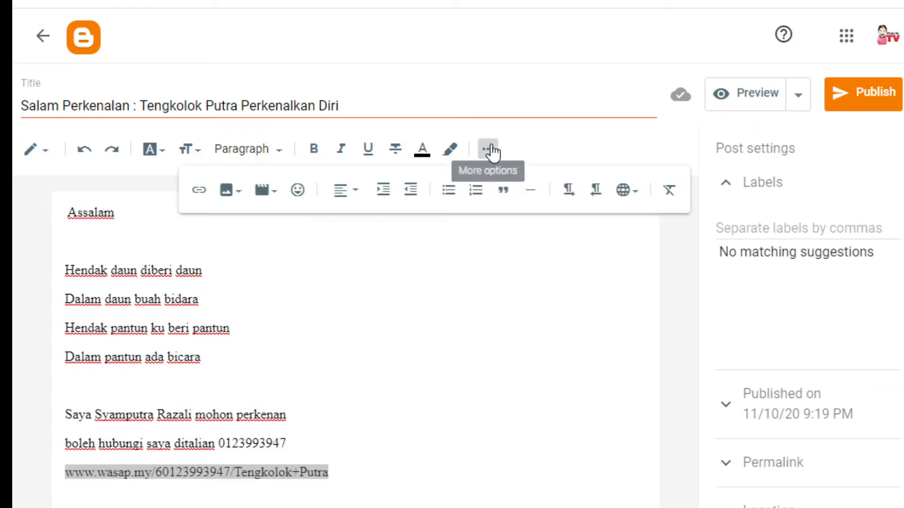
{"action": "left_click", "coordinate": [200, 196]}
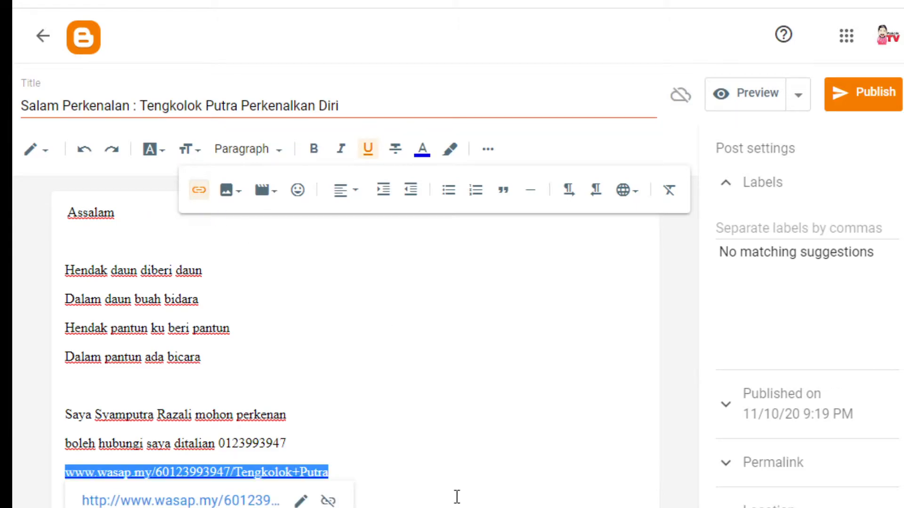
{"action": "left_click", "coordinate": [428, 480]}
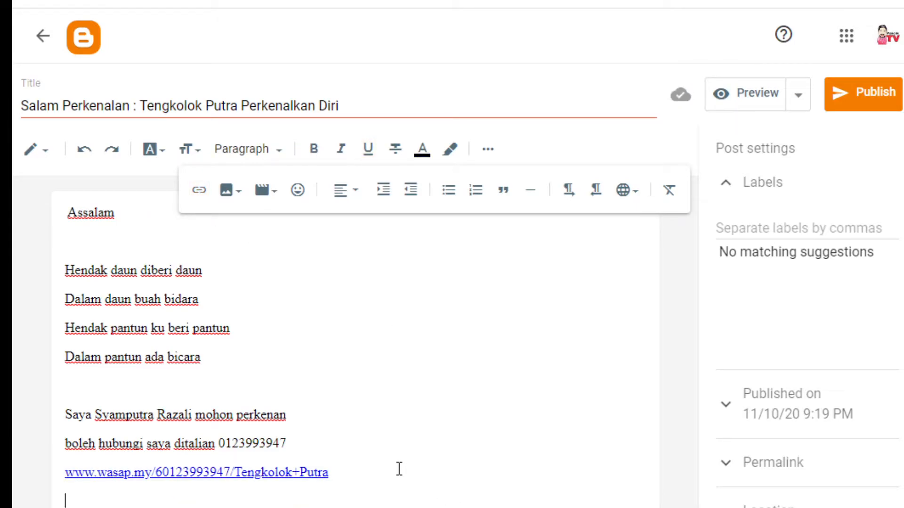
{"action": "left_click", "coordinate": [370, 478]}
{"action": "key", "text": "Return"}
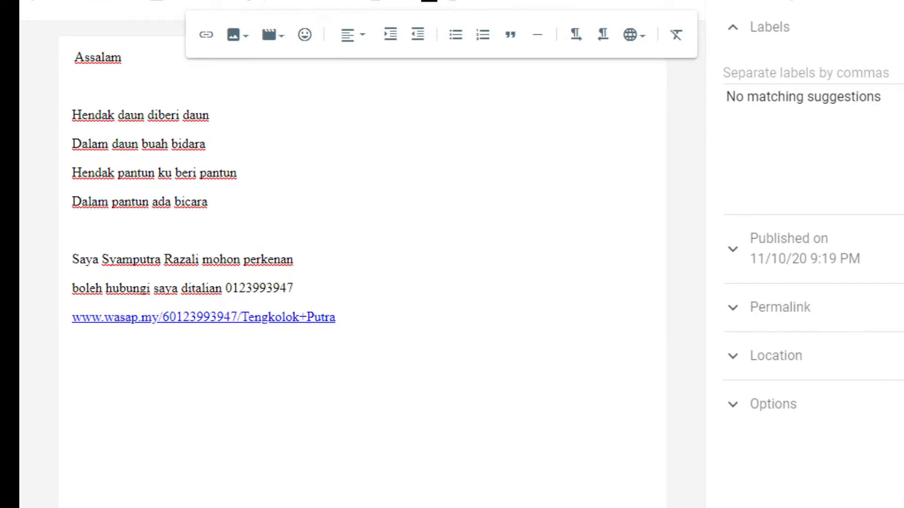
Add '#tengkolokputra' on its own line beneath the WhatsApp link
{"action": "left_click", "coordinate": [382, 321]}
{"action": "key", "text": "Return"}
{"action": "type", "text": "#tengkolokputra"}
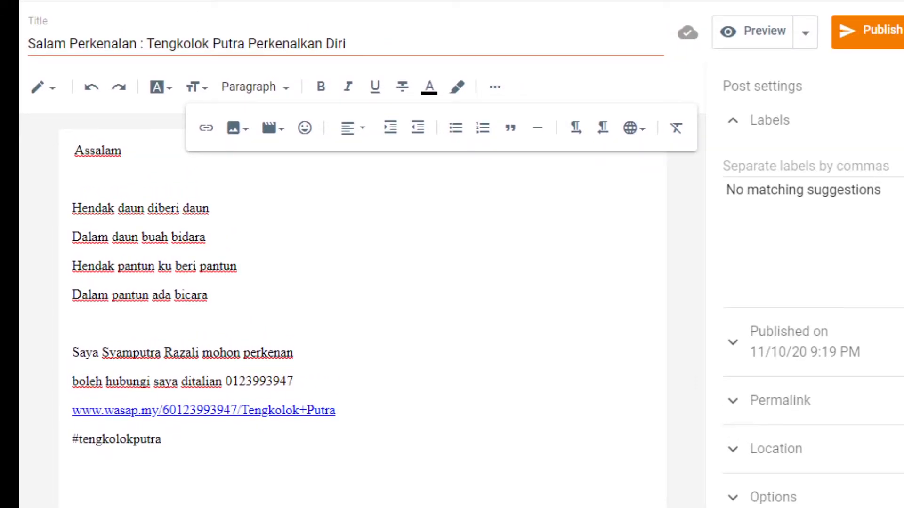
Enter 'tengkolok' as a label for the post
{"action": "left_click", "coordinate": [735, 125]}
{"action": "left_click", "coordinate": [737, 126]}
{"action": "left_click", "coordinate": [791, 160]}
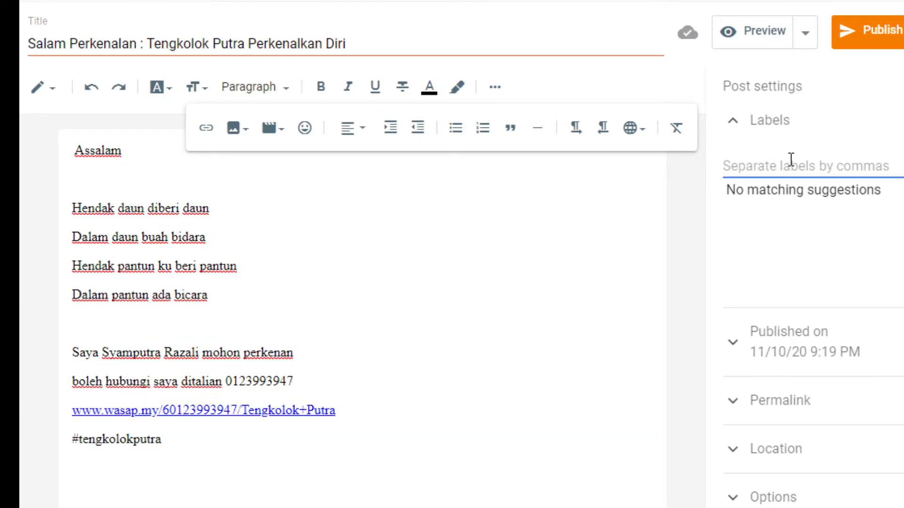
{"action": "type", "text": "tengkolok"}
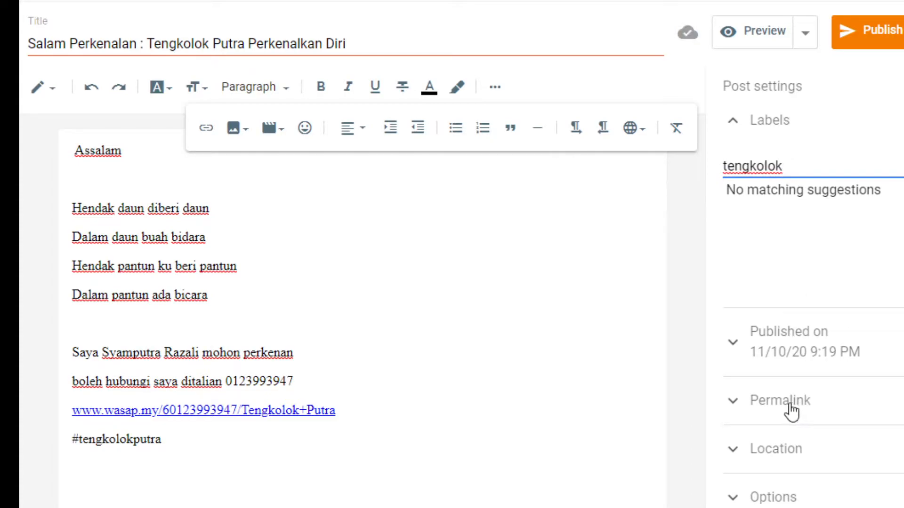
Look over permalink and location settings, then start an empty line below the hashtag
{"action": "left_click", "coordinate": [775, 408]}
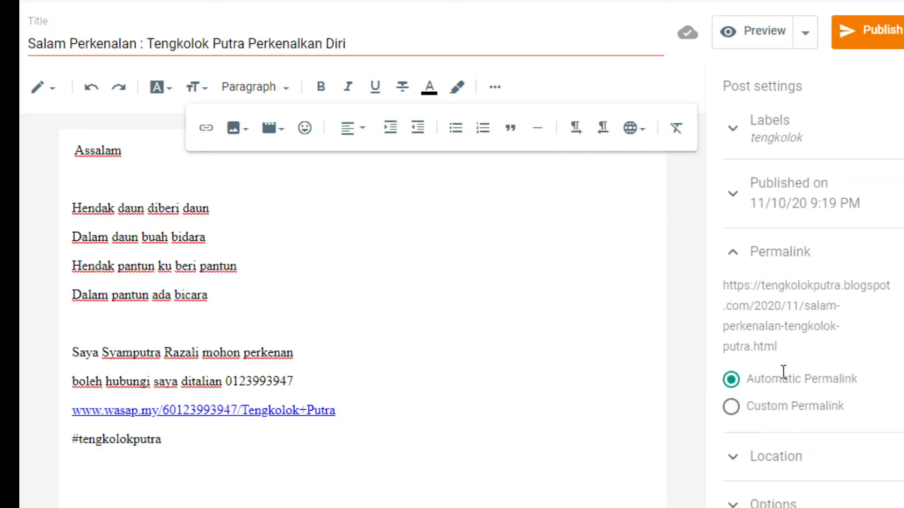
{"action": "left_click", "coordinate": [766, 466]}
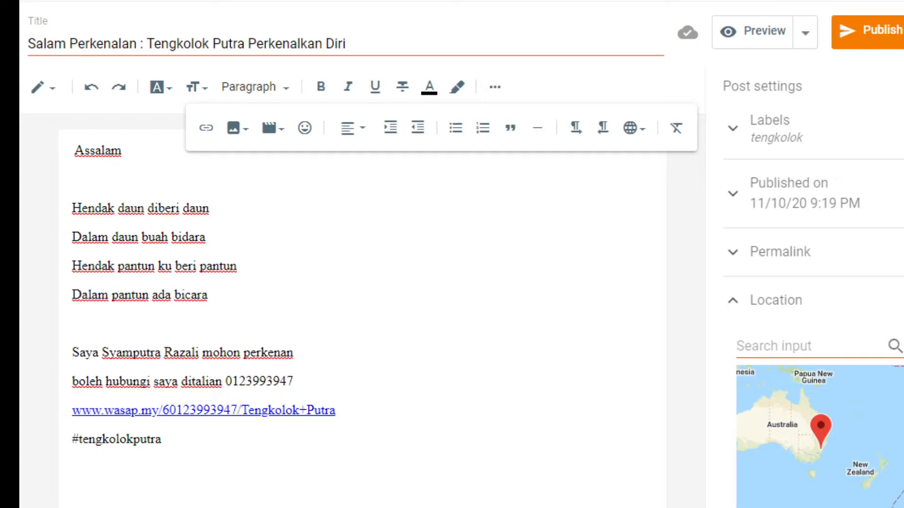
{"action": "left_click", "coordinate": [732, 300]}
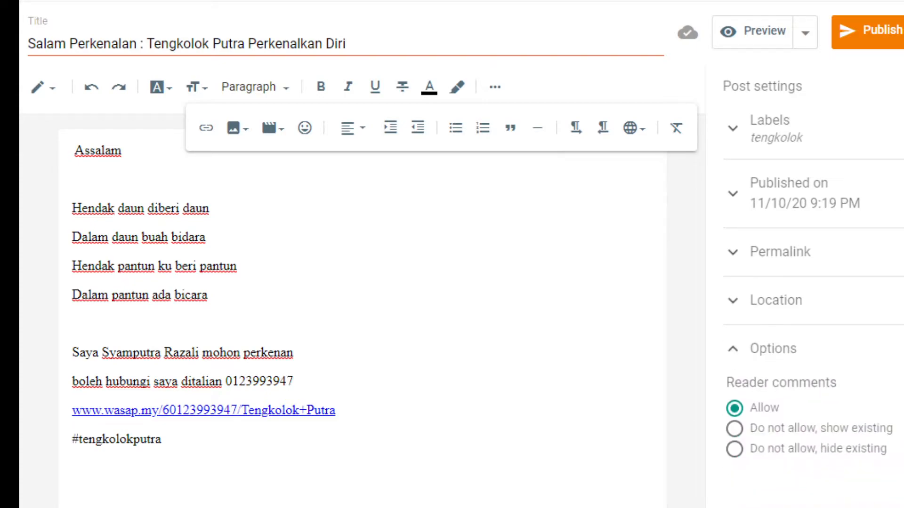
{"action": "left_click", "coordinate": [202, 440]}
{"action": "key", "text": "Return"}
{"action": "key", "text": "Return"}
Upload the photo of the shouting man in a headdress from the computer and insert it into the post
{"action": "left_click", "coordinate": [234, 136]}
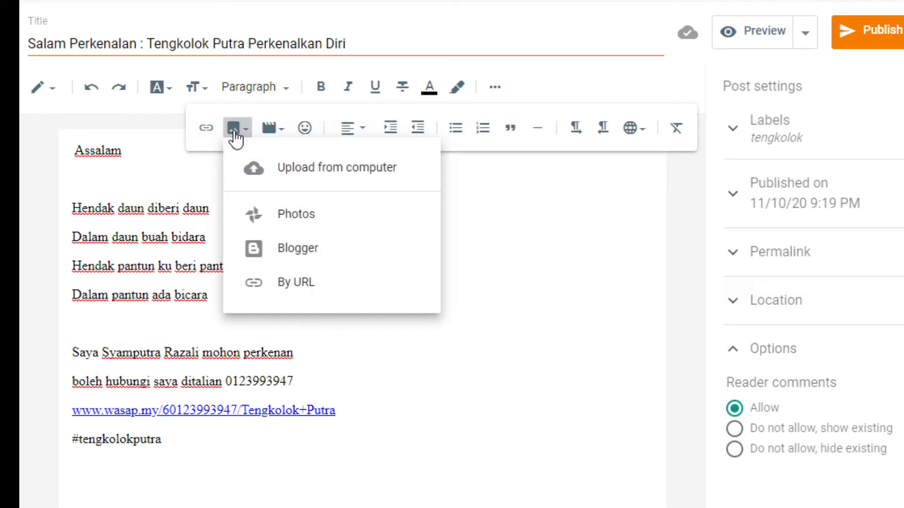
{"action": "left_click", "coordinate": [323, 171]}
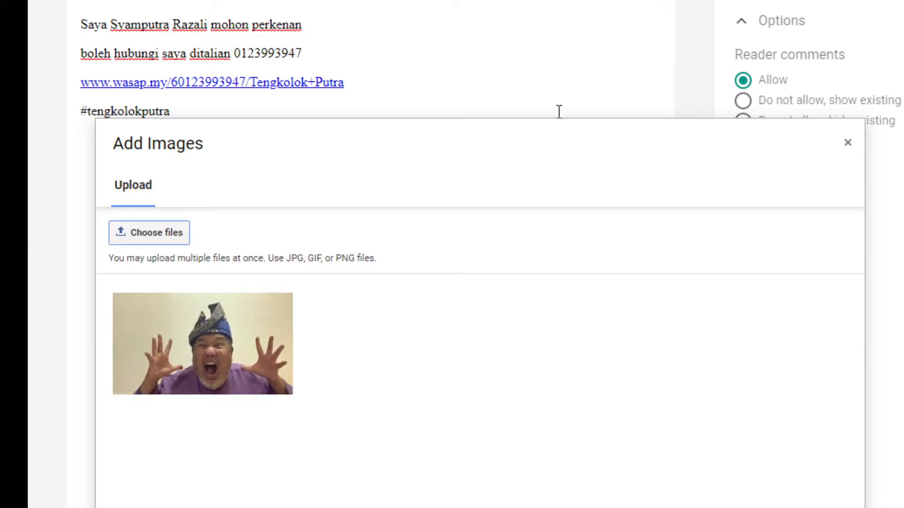
{"action": "left_click", "coordinate": [142, 507]}
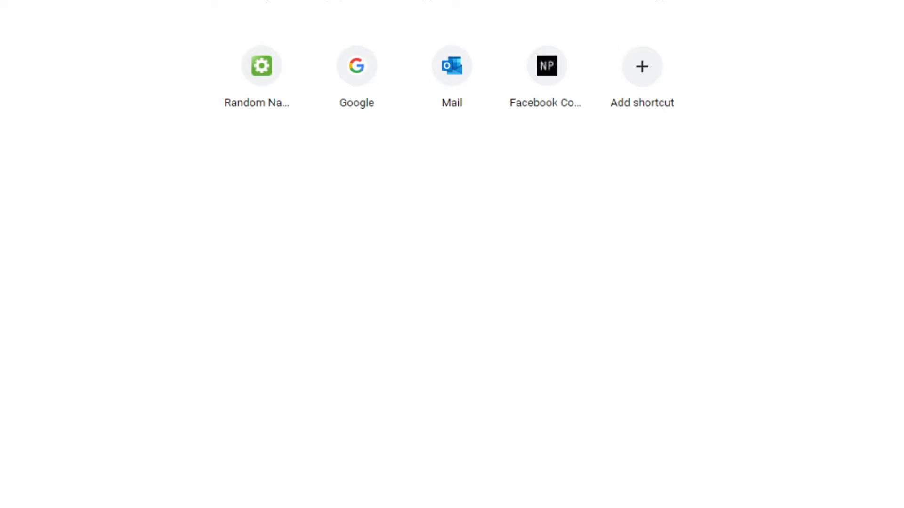
In a new tab, search Google for 'tenglok' and switch to image results
{"action": "left_click", "coordinate": [452, 1]}
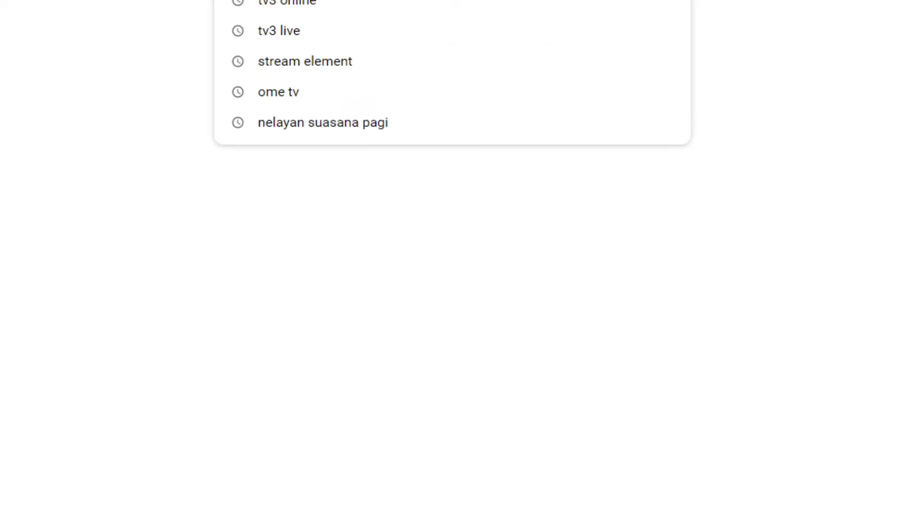
{"action": "type", "text": "tenglo"}
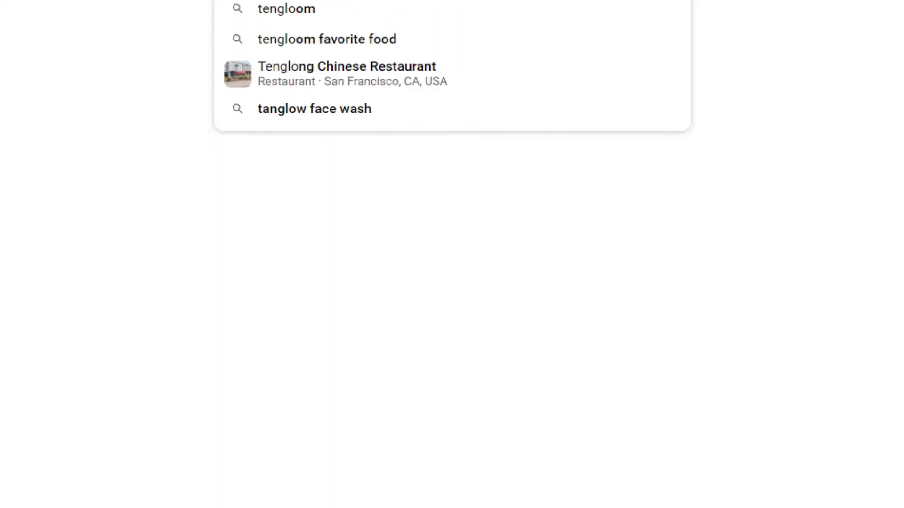
{"action": "type", "text": "k"}
{"action": "key", "text": "Return"}
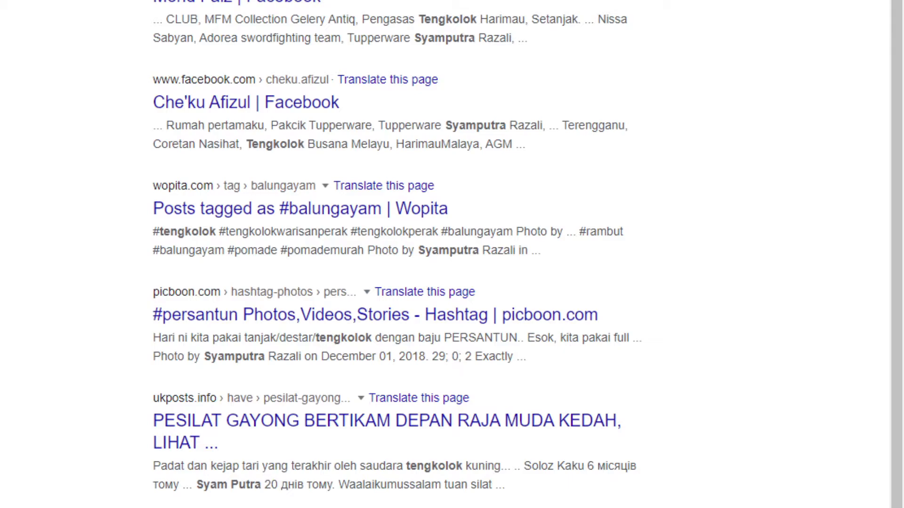
{"action": "scroll", "coordinate": [452, 254], "scroll_direction": "down", "scroll_amount": 1}
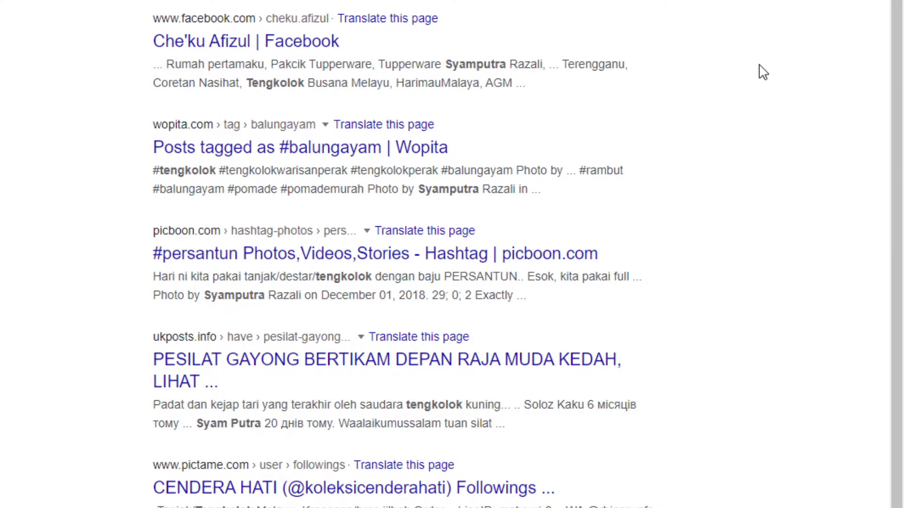
{"action": "scroll", "coordinate": [452, 255], "scroll_direction": "up", "scroll_amount": 5}
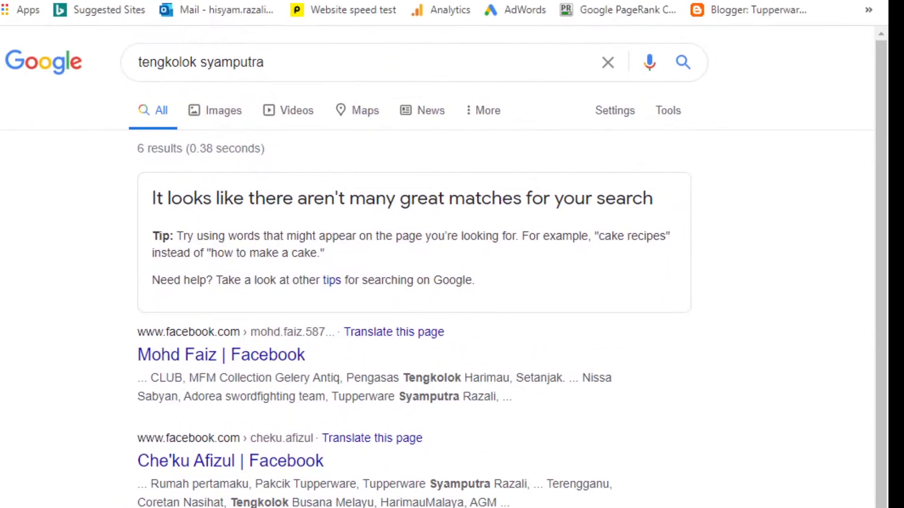
{"action": "left_click", "coordinate": [226, 113]}
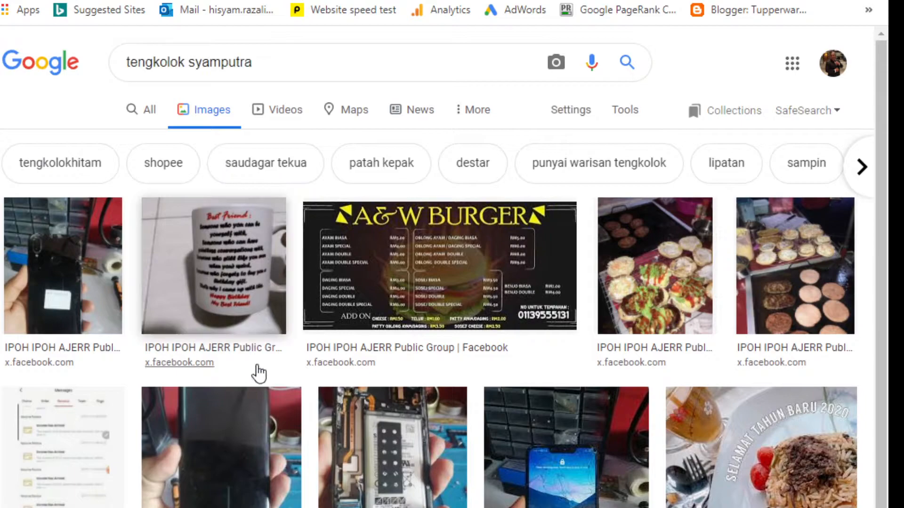
{"action": "scroll", "coordinate": [257, 347], "scroll_direction": "down", "scroll_amount": 3}
{"action": "scroll", "coordinate": [228, 165], "scroll_direction": "up", "scroll_amount": 3}
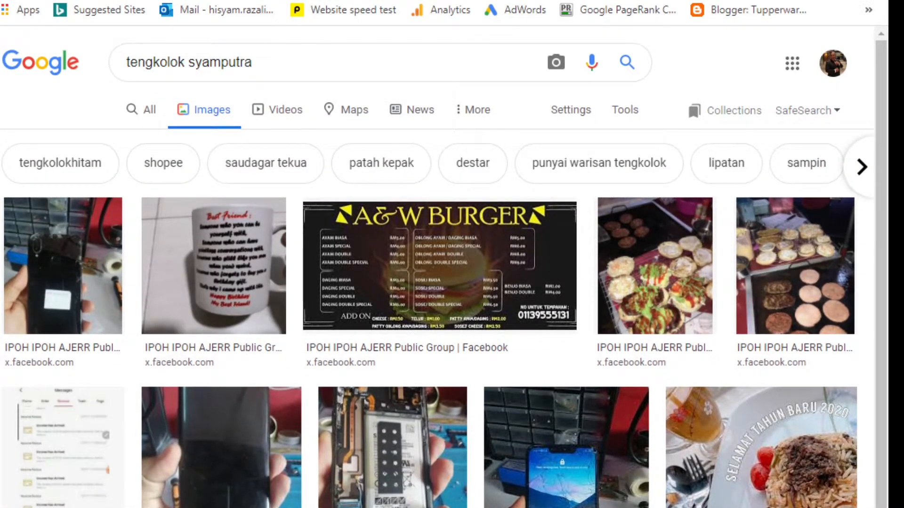
Go to the Facebook site from the address bar
{"action": "key", "text": "ctrl+l"}
{"action": "type", "text": "facebook"}
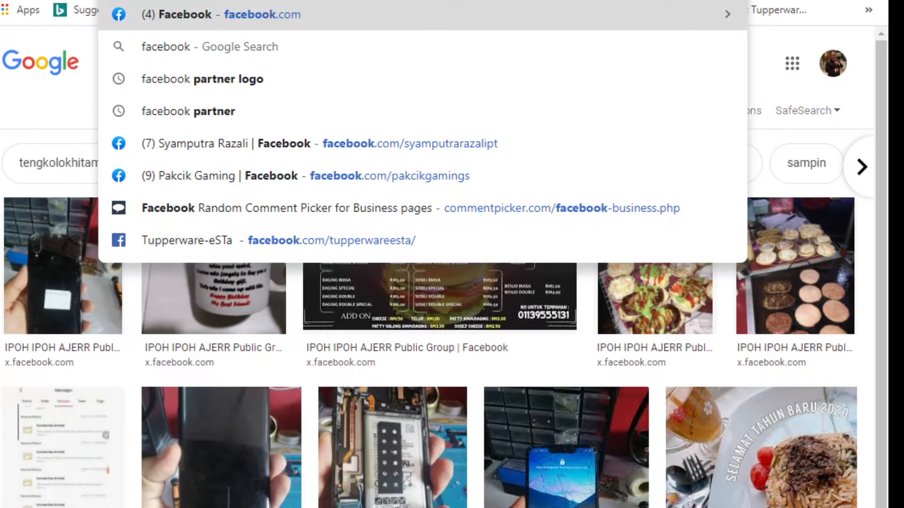
{"action": "key", "text": "Return"}
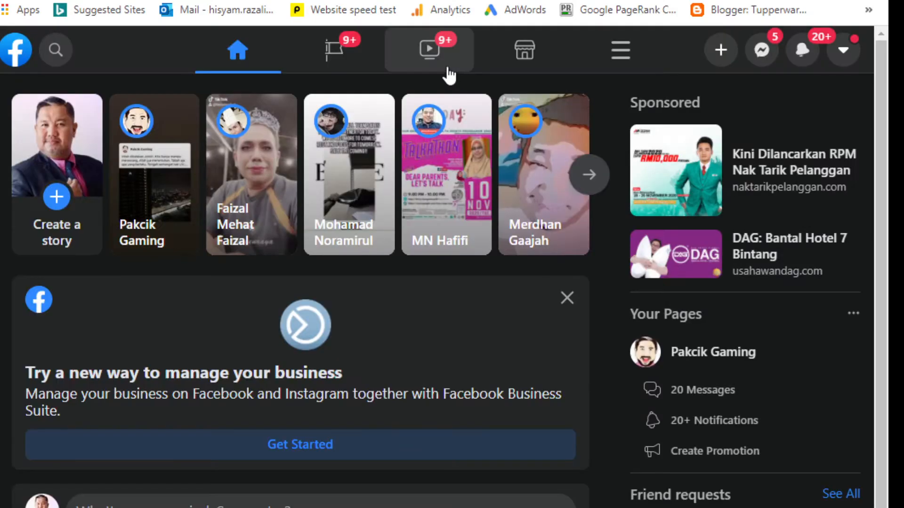
Open the Pakcik Gaming page from Facebook's recent searches and browse its feed
{"action": "left_click", "coordinate": [55, 50]}
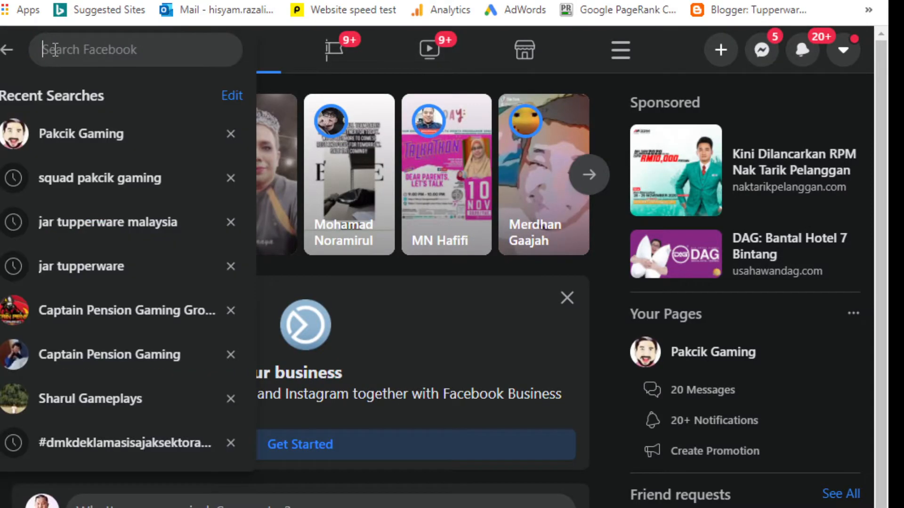
{"action": "left_click", "coordinate": [83, 135]}
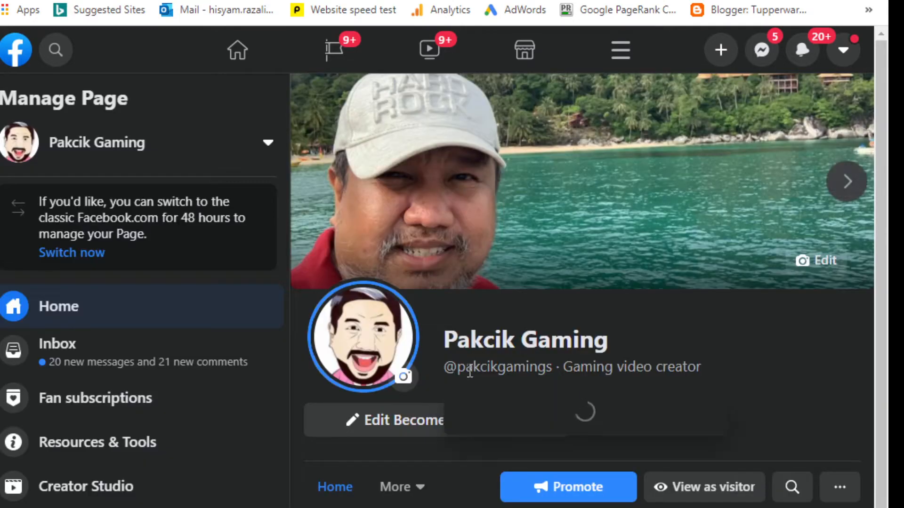
{"action": "scroll", "coordinate": [703, 296], "scroll_direction": "down", "scroll_amount": 8}
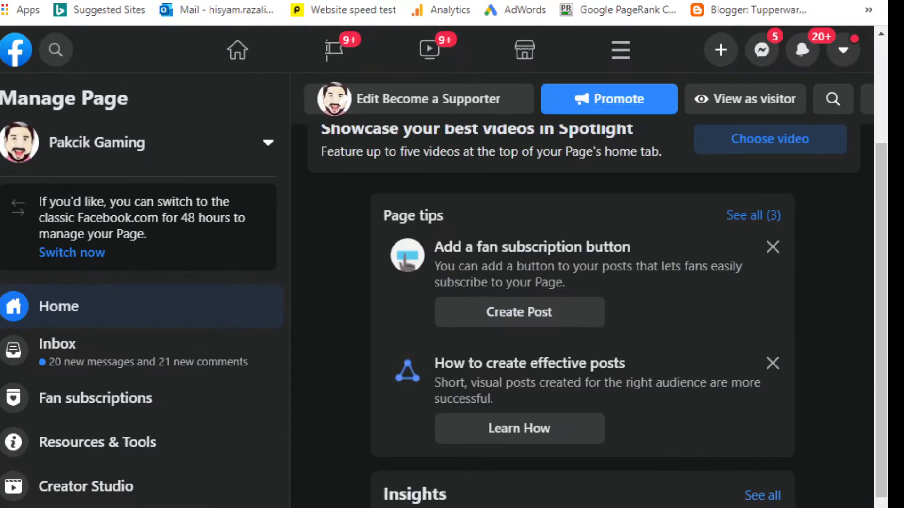
{"action": "scroll", "coordinate": [583, 315], "scroll_direction": "down", "scroll_amount": 15}
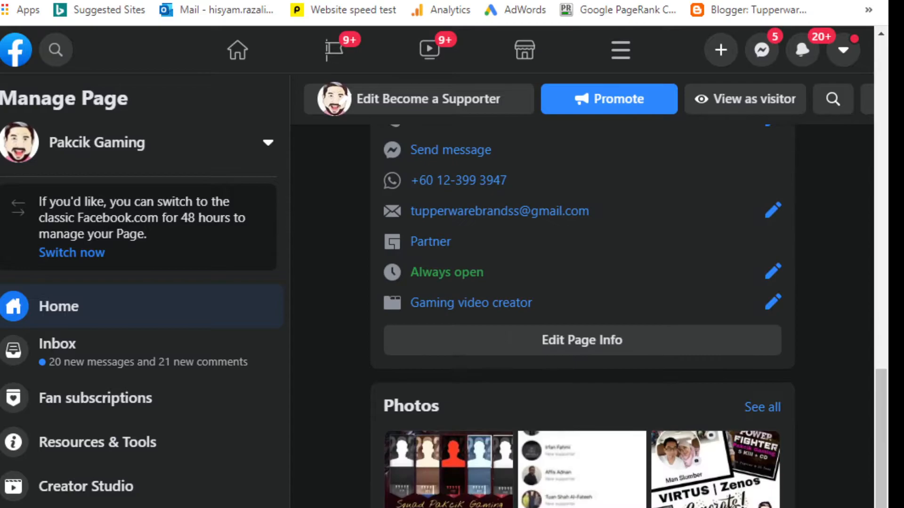
{"action": "scroll", "coordinate": [583, 316], "scroll_direction": "down", "scroll_amount": 15}
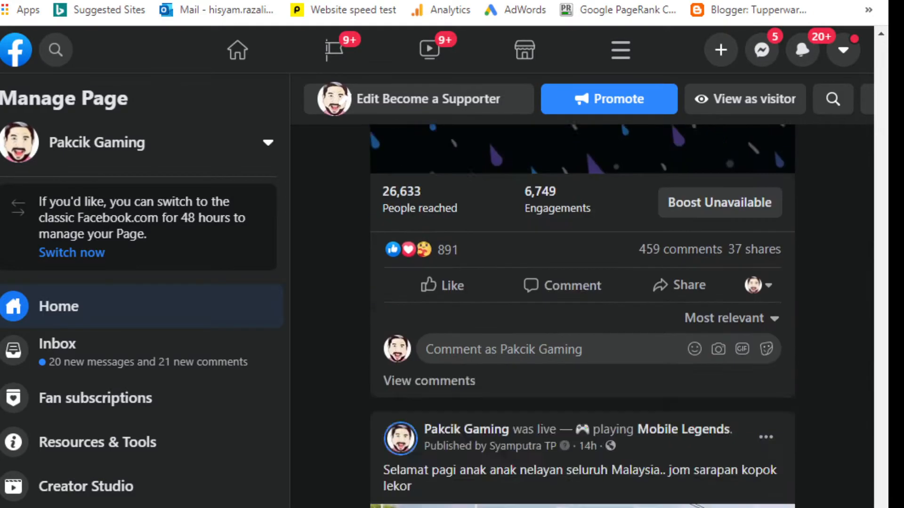
{"action": "scroll", "coordinate": [582, 315], "scroll_direction": "down", "scroll_amount": 12}
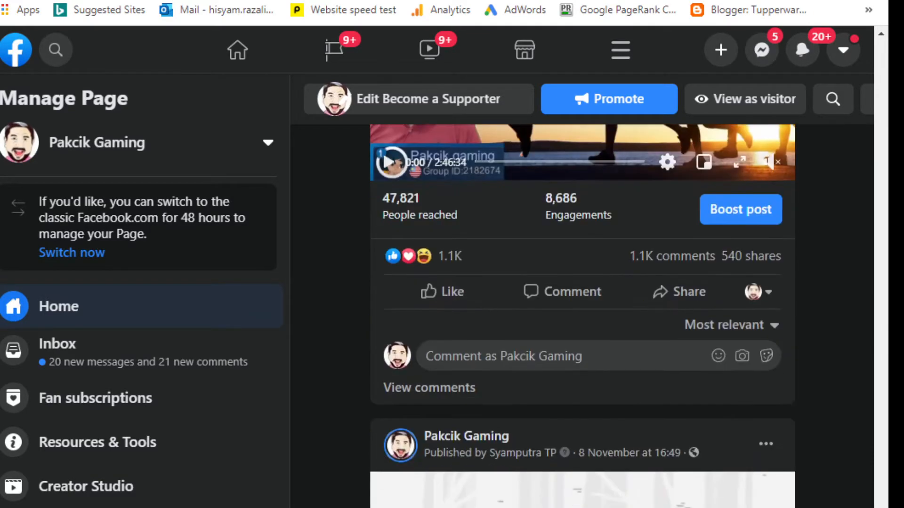
{"action": "scroll", "coordinate": [582, 316], "scroll_direction": "down", "scroll_amount": 15}
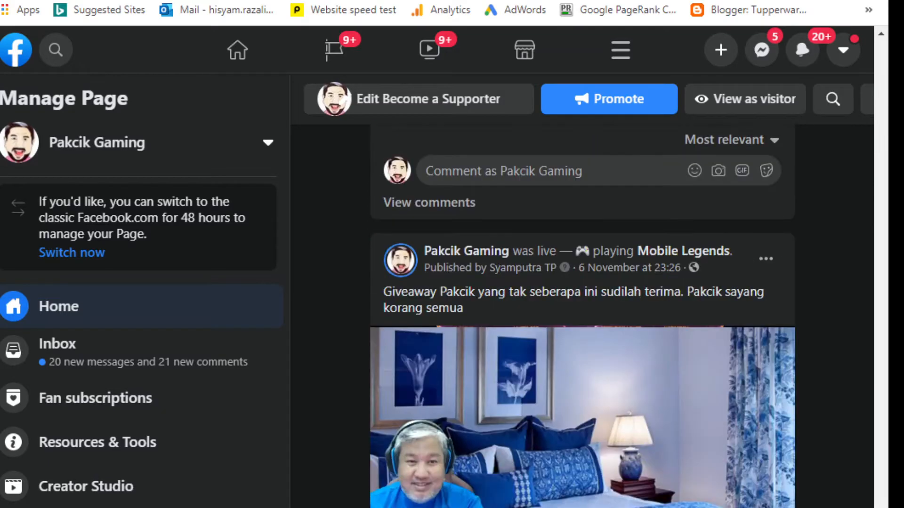
{"action": "scroll", "coordinate": [582, 316], "scroll_direction": "down", "scroll_amount": 15}
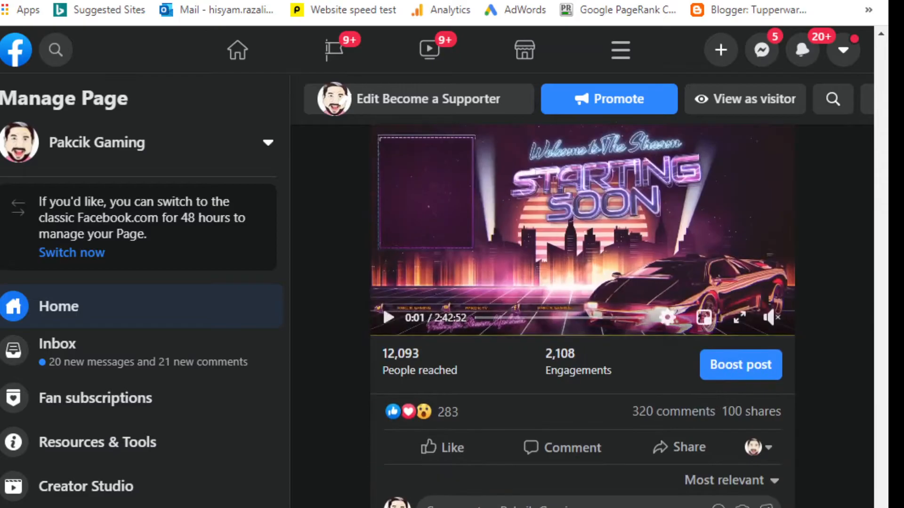
Find the 16 October tengkolok photoshoot post and view its main photo full size
{"action": "scroll", "coordinate": [582, 316], "scroll_direction": "down", "scroll_amount": 5}
{"action": "scroll", "coordinate": [583, 315], "scroll_direction": "down", "scroll_amount": 20}
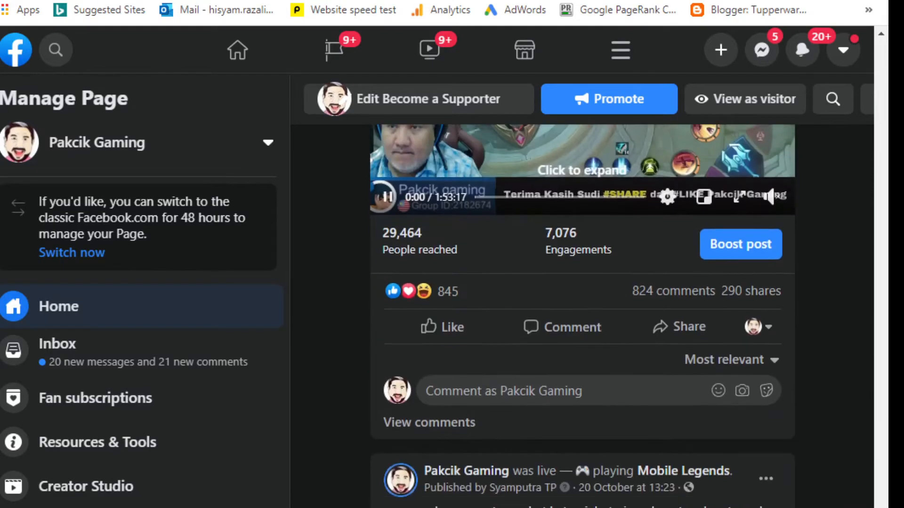
{"action": "scroll", "coordinate": [582, 315], "scroll_direction": "down", "scroll_amount": 20}
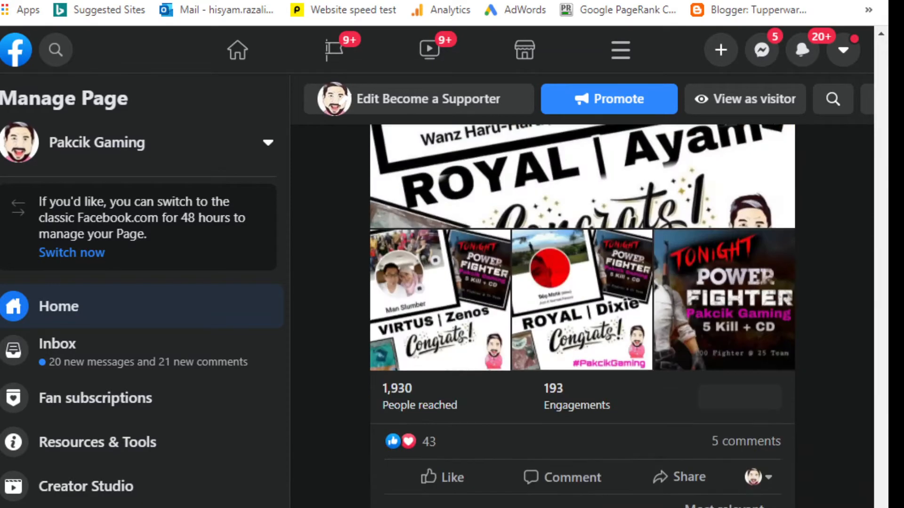
{"action": "scroll", "coordinate": [583, 316], "scroll_direction": "down", "scroll_amount": 15}
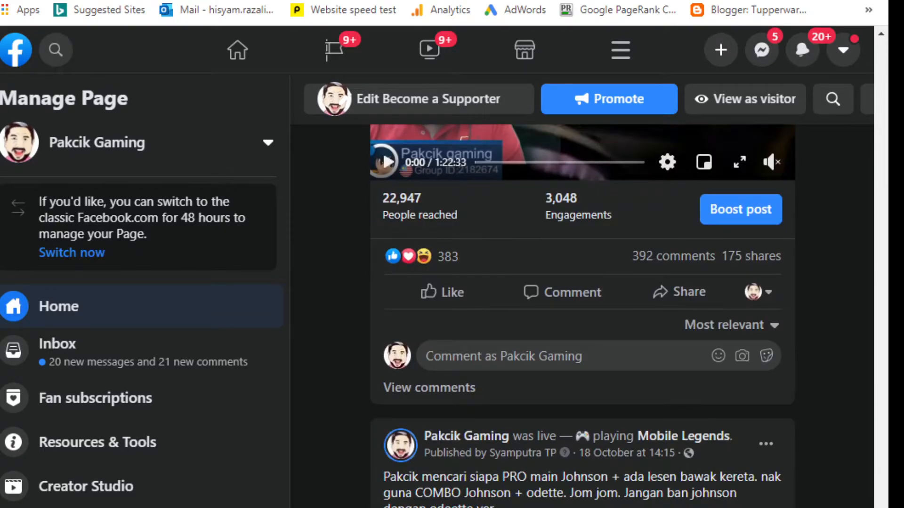
{"action": "scroll", "coordinate": [583, 316], "scroll_direction": "down", "scroll_amount": 20}
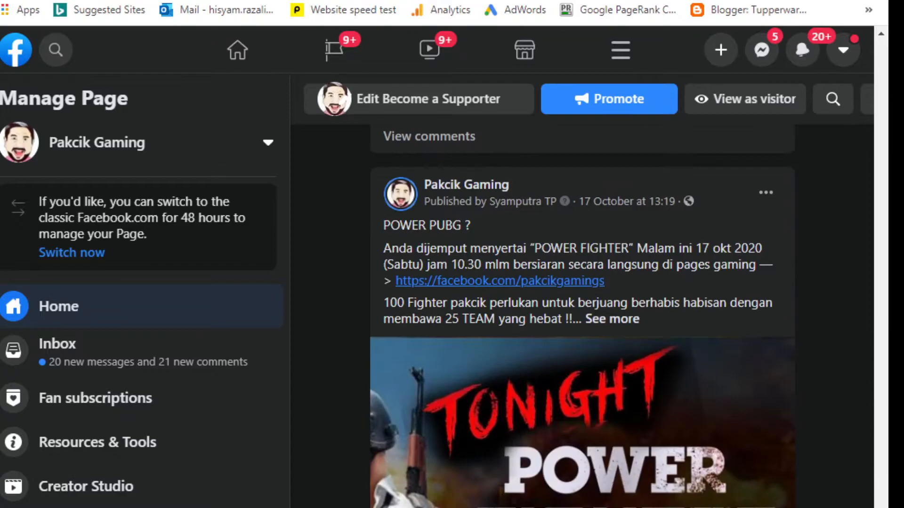
{"action": "scroll", "coordinate": [583, 316], "scroll_direction": "down", "scroll_amount": 20}
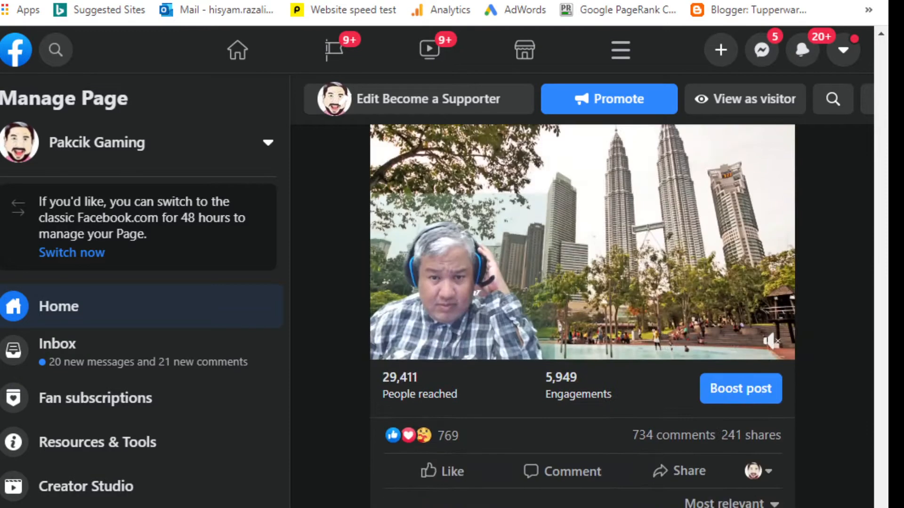
{"action": "scroll", "coordinate": [582, 316], "scroll_direction": "up", "scroll_amount": 5}
{"action": "scroll", "coordinate": [582, 316], "scroll_direction": "down", "scroll_amount": 10}
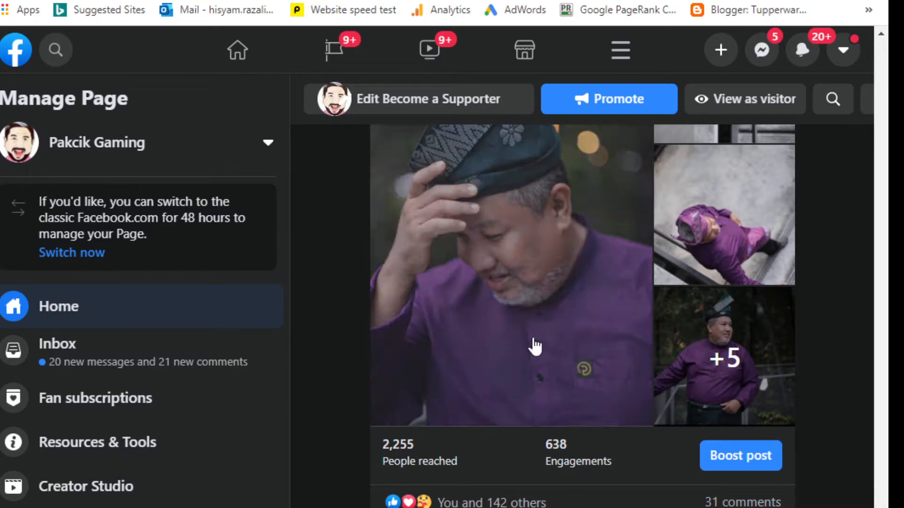
{"action": "left_click", "coordinate": [527, 349]}
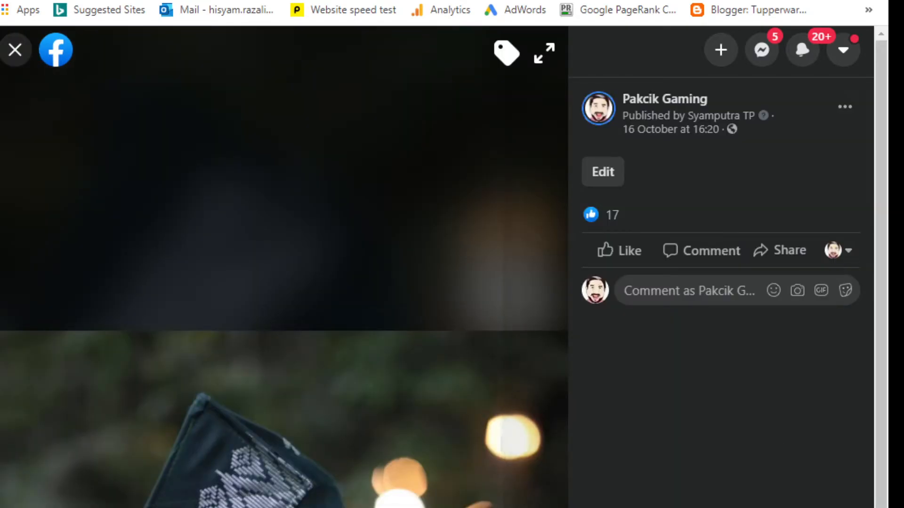
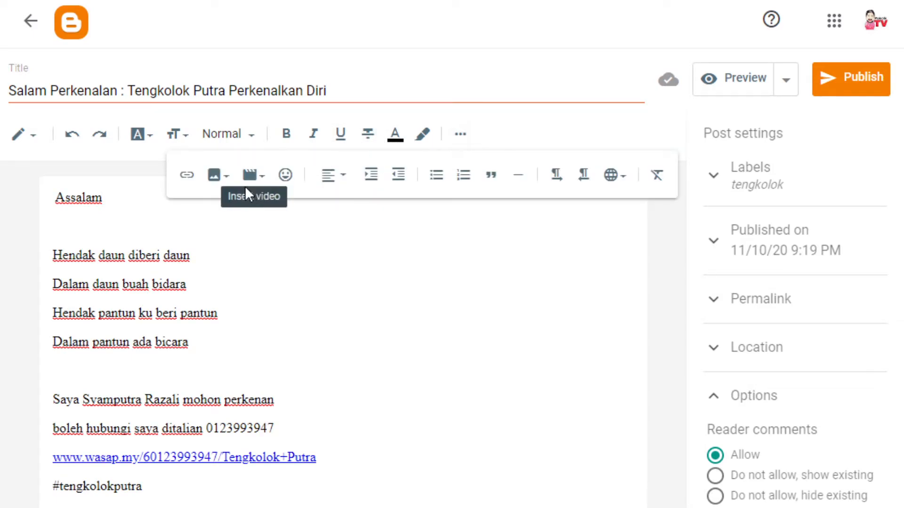
Upload eight photos of the man in the purple outfit and tengkolok from the computer into the post
{"action": "left_click", "coordinate": [215, 178]}
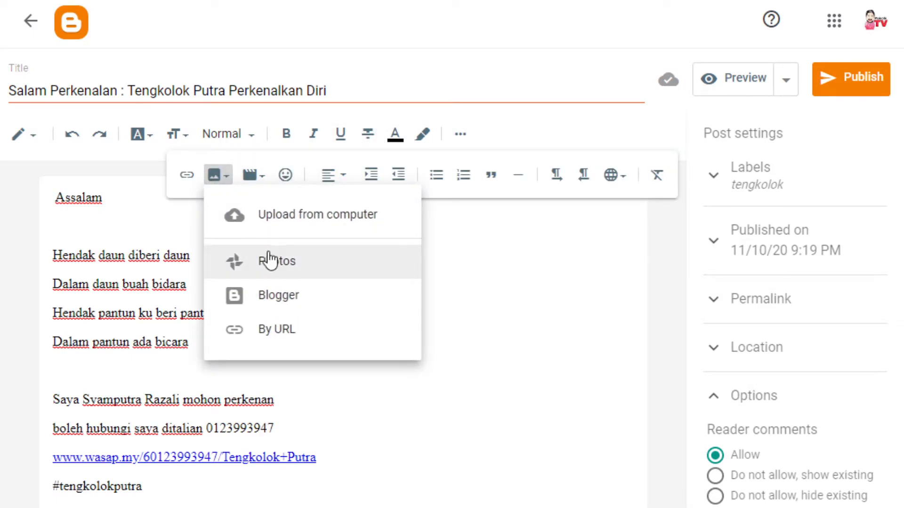
{"action": "left_click", "coordinate": [287, 216]}
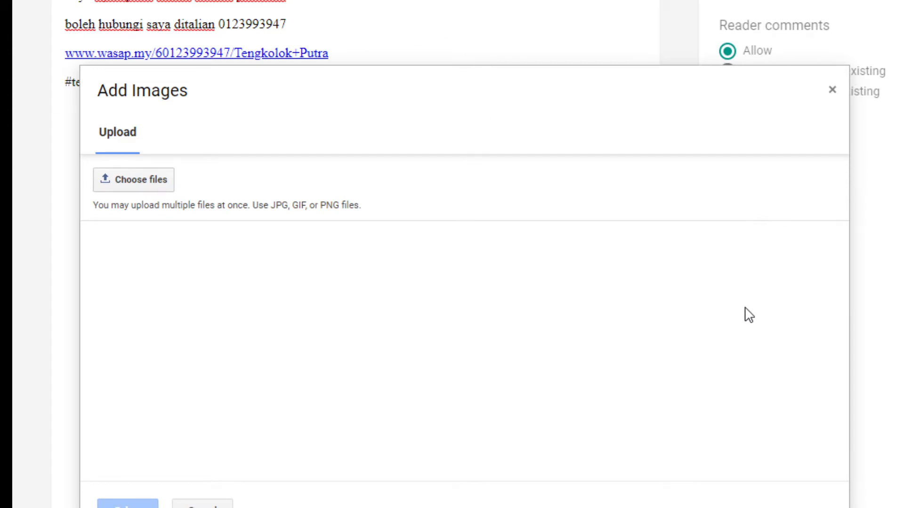
{"action": "left_click", "coordinate": [763, 471]}
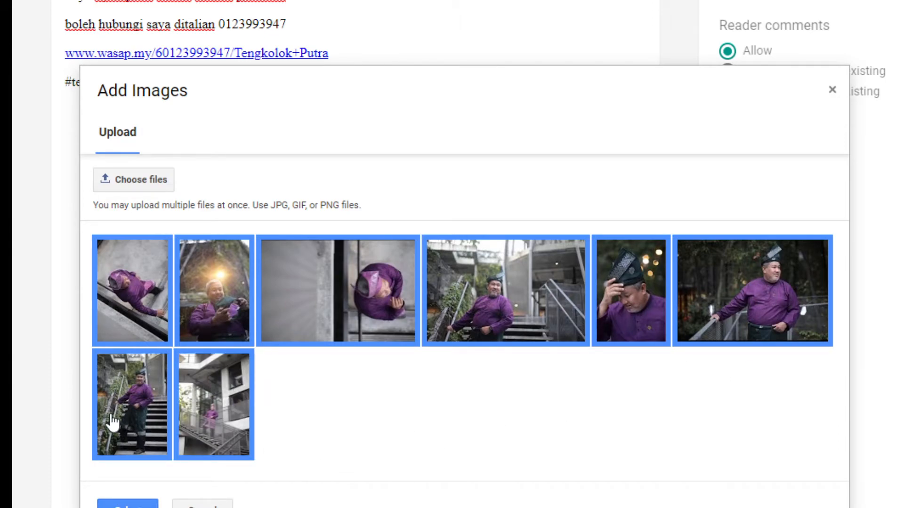
{"action": "left_click", "coordinate": [128, 503]}
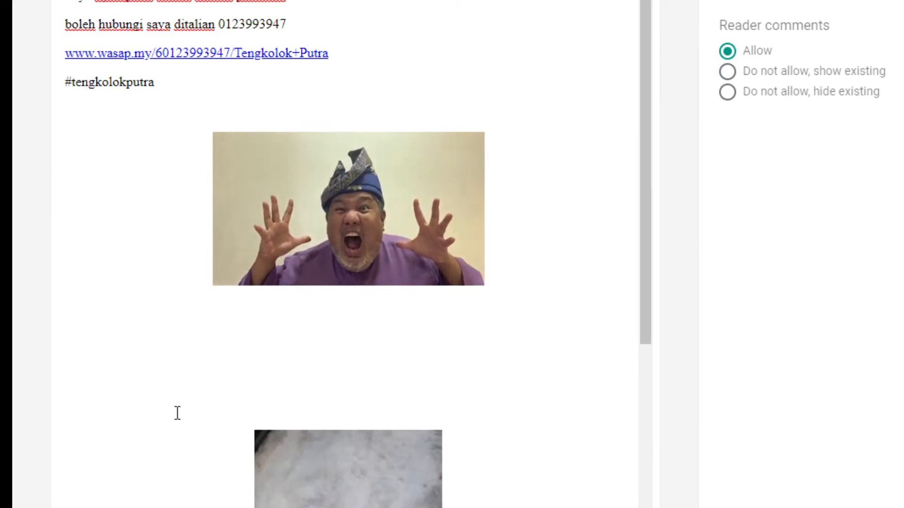
Delete the extra blank lines under the animated clip
{"action": "scroll", "coordinate": [461, 313], "scroll_direction": "down", "scroll_amount": 7}
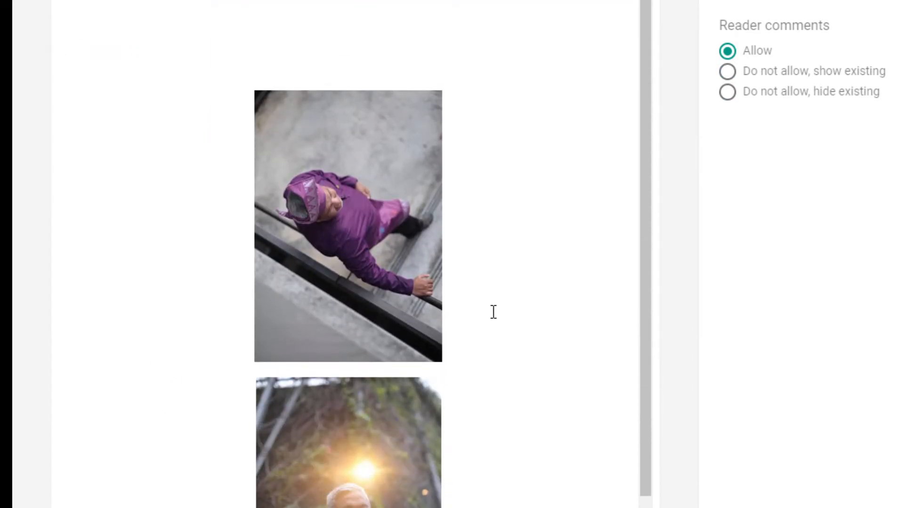
{"action": "scroll", "coordinate": [493, 312], "scroll_direction": "up", "scroll_amount": 4}
{"action": "left_click", "coordinate": [303, 156]}
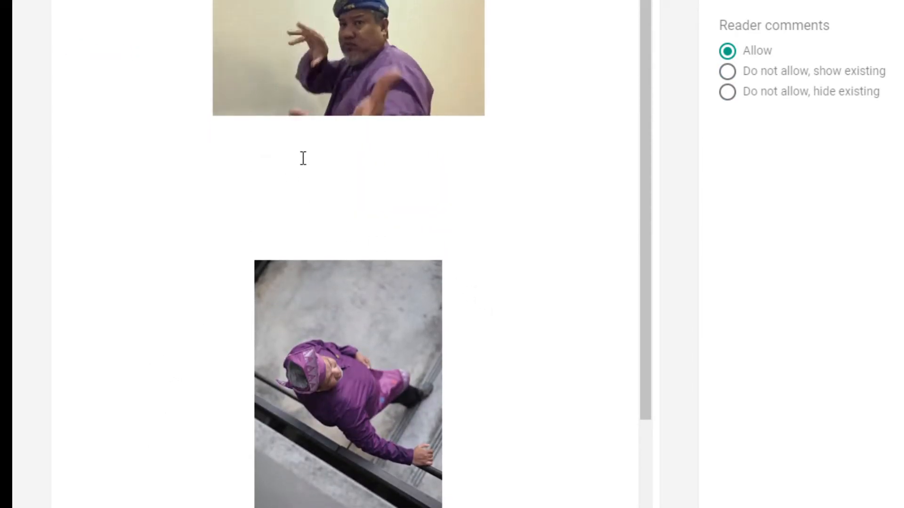
{"action": "key", "text": "Delete"}
{"action": "key", "text": "Delete"}
{"action": "key", "text": "Delete"}
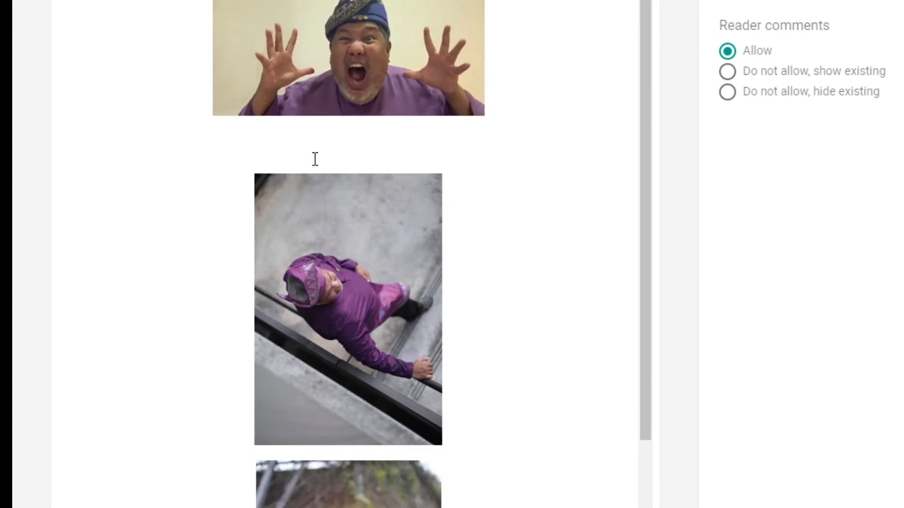
Set the overhead stairwell photo to Large size
{"action": "scroll", "coordinate": [324, 159], "scroll_direction": "down", "scroll_amount": 4}
{"action": "scroll", "coordinate": [344, 175], "scroll_direction": "up", "scroll_amount": 4}
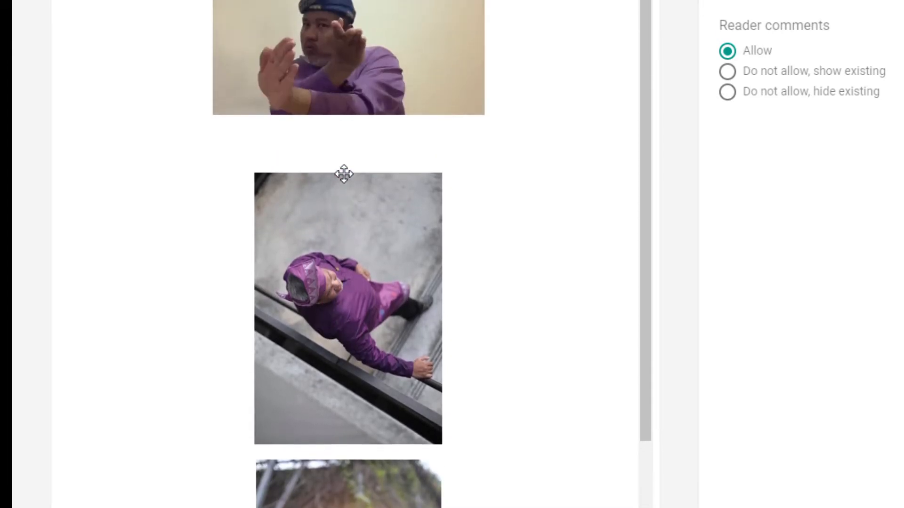
{"action": "scroll", "coordinate": [344, 175], "scroll_direction": "up", "scroll_amount": 2}
{"action": "scroll", "coordinate": [363, 272], "scroll_direction": "down", "scroll_amount": 4}
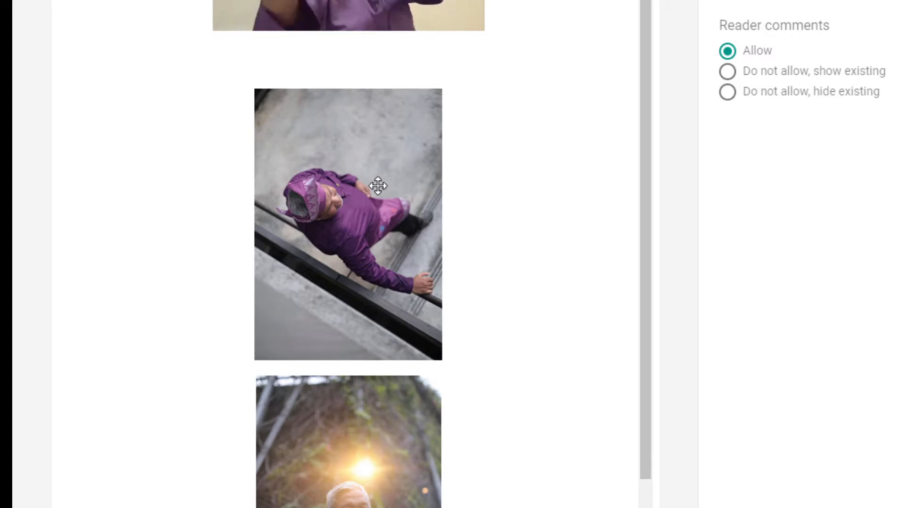
{"action": "left_click", "coordinate": [378, 186]}
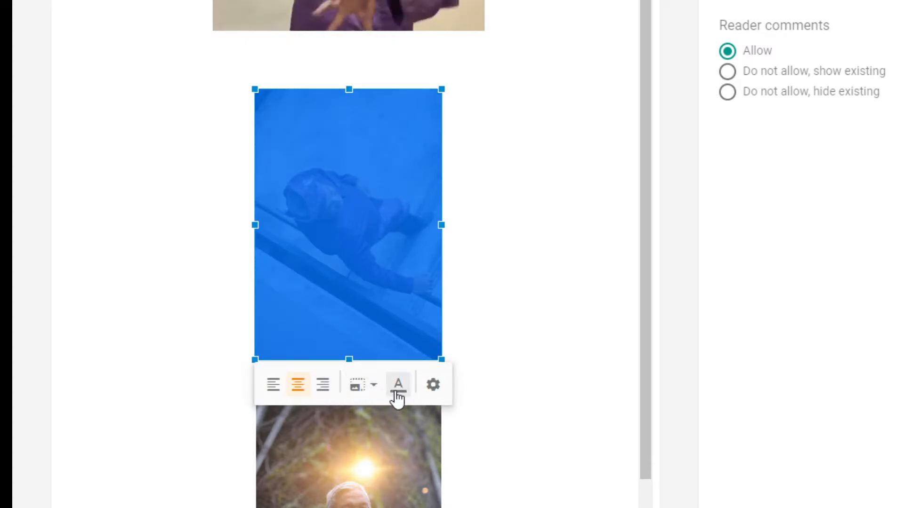
{"action": "left_click", "coordinate": [375, 395]}
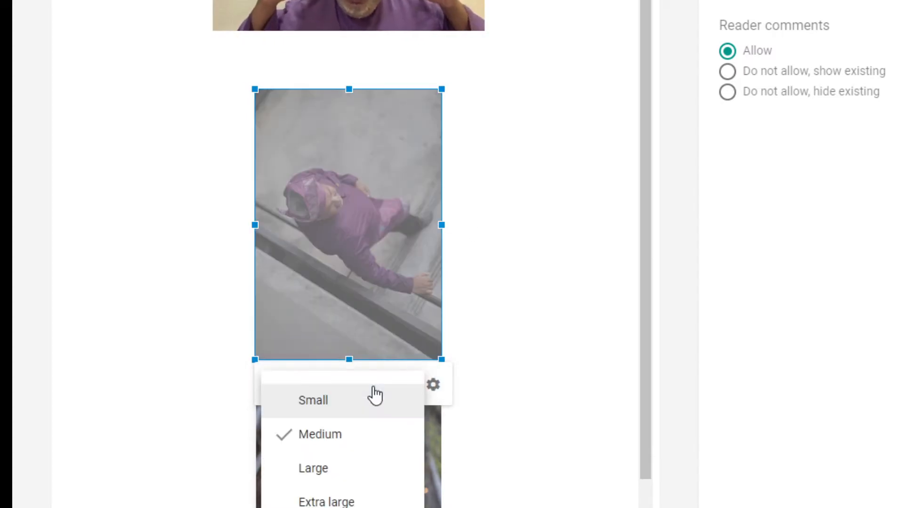
{"action": "left_click", "coordinate": [332, 474]}
{"action": "scroll", "coordinate": [568, 247], "scroll_direction": "down", "scroll_amount": 5}
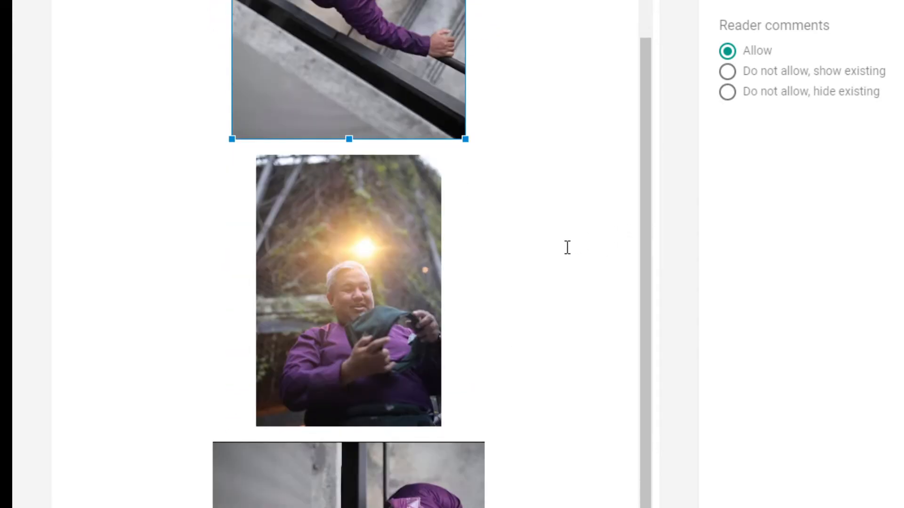
{"action": "scroll", "coordinate": [567, 246], "scroll_direction": "down", "scroll_amount": 6}
Check the remaining photos, ending with the outdoor staircase shot
{"action": "left_click", "coordinate": [394, 193]}
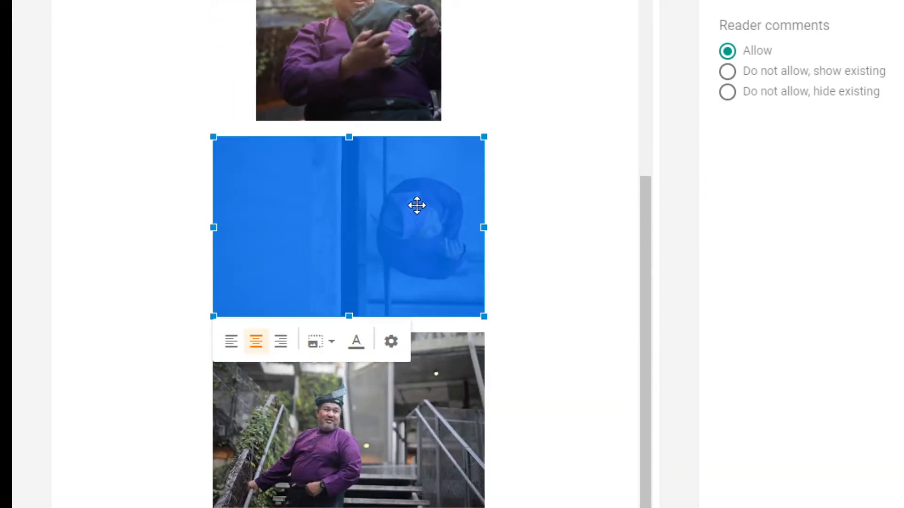
{"action": "scroll", "coordinate": [570, 238], "scroll_direction": "down", "scroll_amount": 2}
{"action": "scroll", "coordinate": [463, 264], "scroll_direction": "up", "scroll_amount": 5}
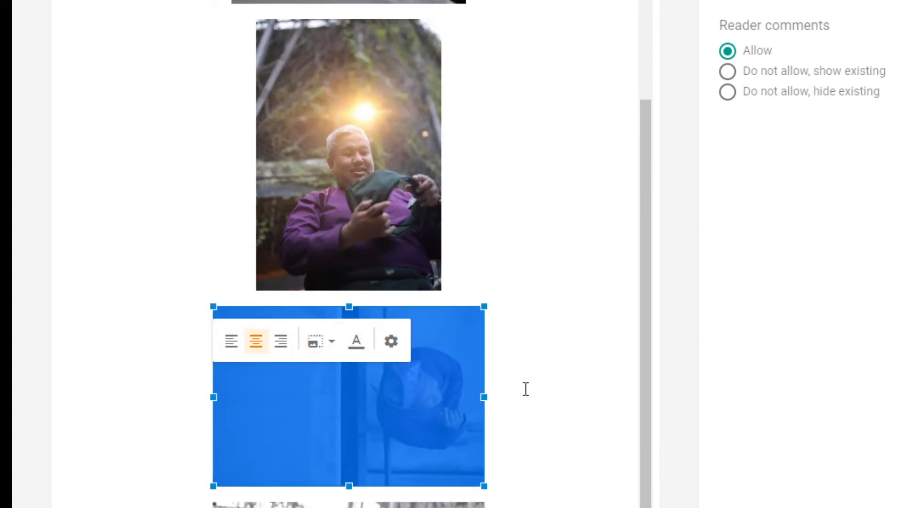
{"action": "scroll", "coordinate": [495, 411], "scroll_direction": "down", "scroll_amount": 3}
{"action": "scroll", "coordinate": [404, 390], "scroll_direction": "up", "scroll_amount": 3}
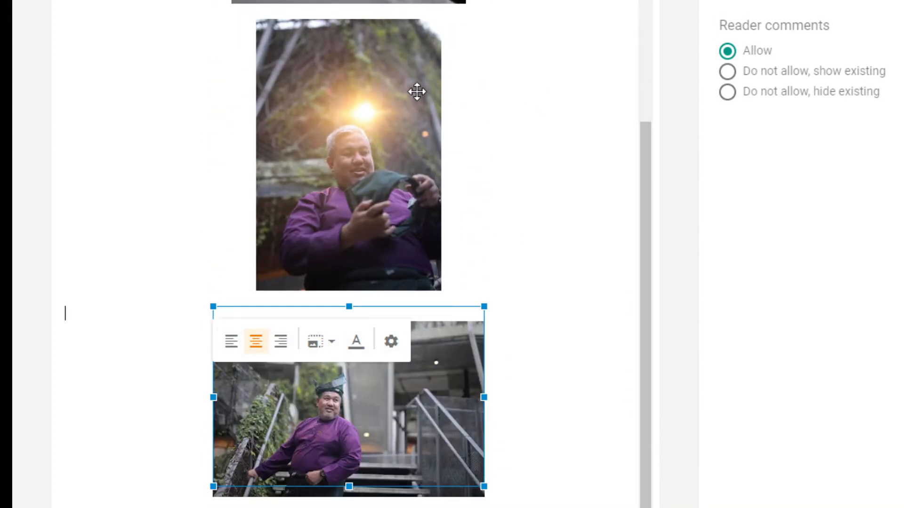
{"action": "left_click", "coordinate": [416, 91]}
{"action": "left_click", "coordinate": [409, 430]}
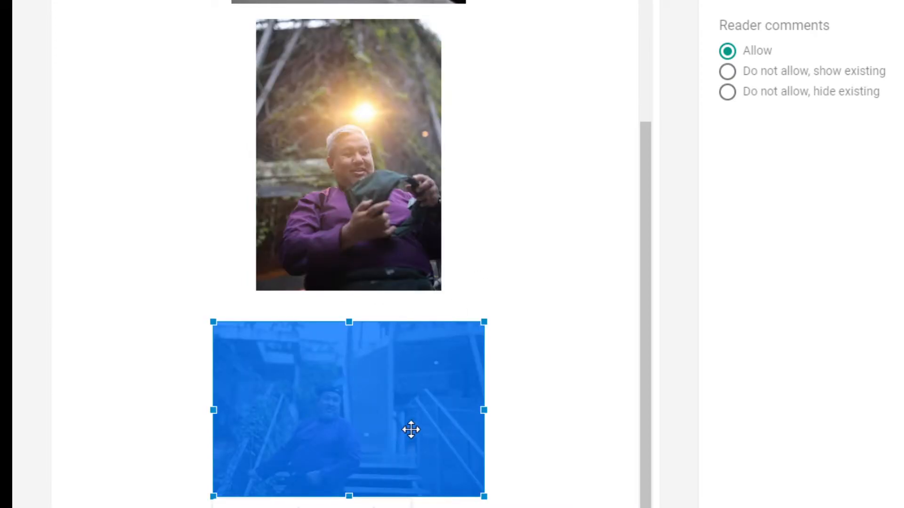
{"action": "scroll", "coordinate": [505, 260], "scroll_direction": "up", "scroll_amount": 5}
{"action": "scroll", "coordinate": [506, 259], "scroll_direction": "up", "scroll_amount": 5}
{"action": "scroll", "coordinate": [505, 258], "scroll_direction": "down", "scroll_amount": 2}
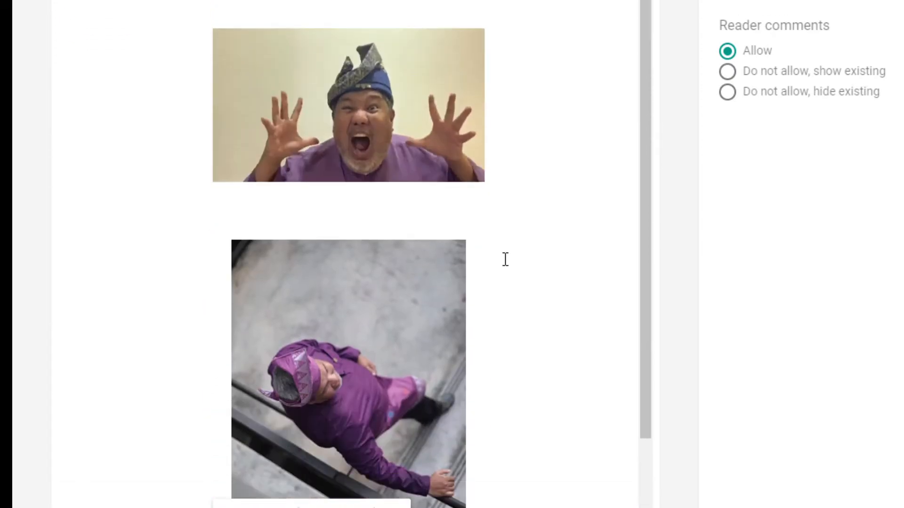
{"action": "scroll", "coordinate": [504, 259], "scroll_direction": "up", "scroll_amount": 2}
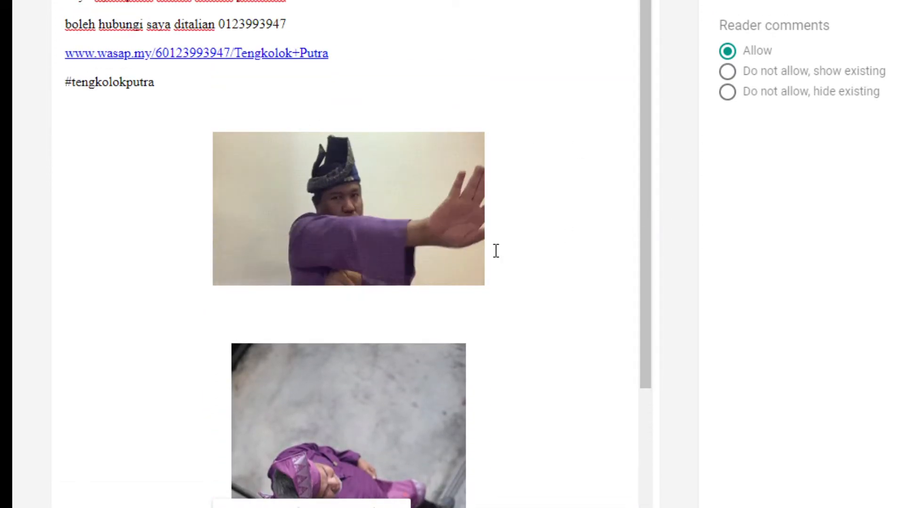
{"action": "scroll", "coordinate": [464, 259], "scroll_direction": "down", "scroll_amount": 14}
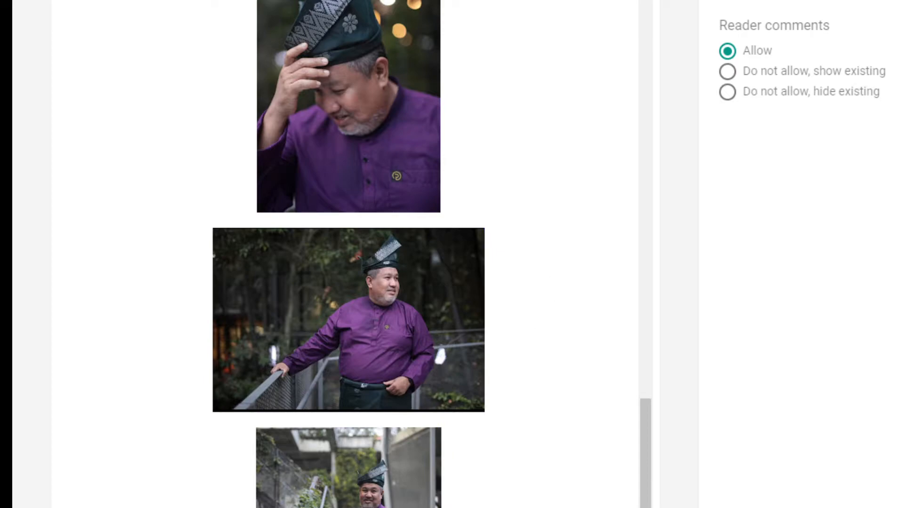
{"action": "scroll", "coordinate": [349, 255], "scroll_direction": "down", "scroll_amount": 1}
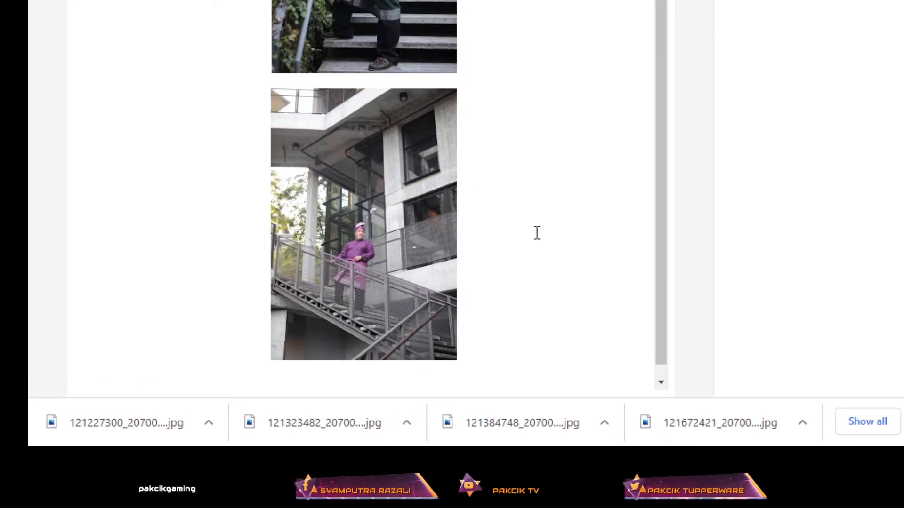
Add an empty line after the last stairwell photo, then search Google for Tengkolok in a new tab
{"action": "left_click", "coordinate": [519, 282]}
{"action": "key", "text": "Return"}
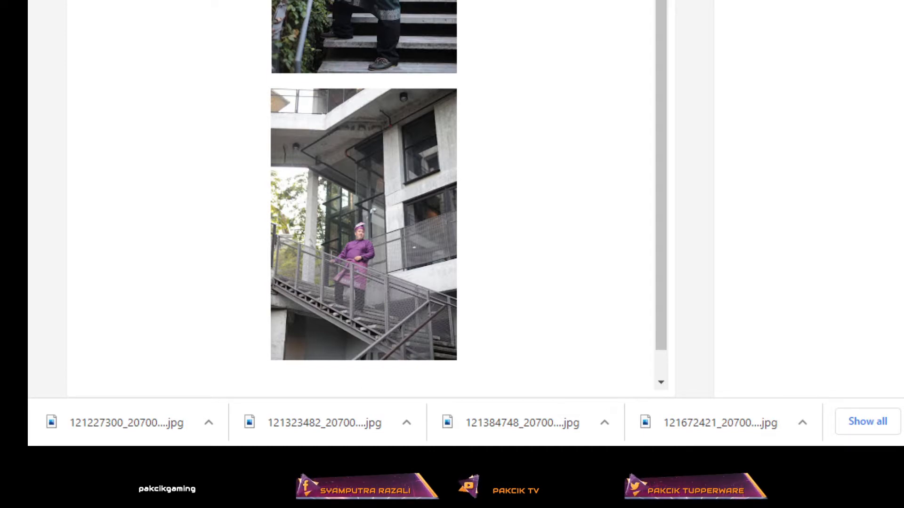
{"action": "key", "text": "ctrl+t"}
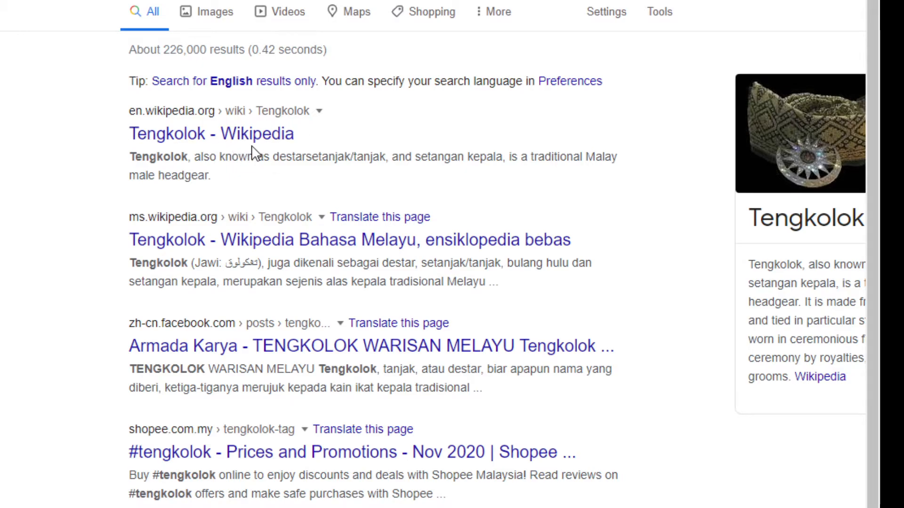
Copy the opening paragraph of the Tengkolok Wikipedia article and return to the Blogger editor
{"action": "left_click_drag", "start_coordinate": [544, 156], "coordinate": [497, 154]}
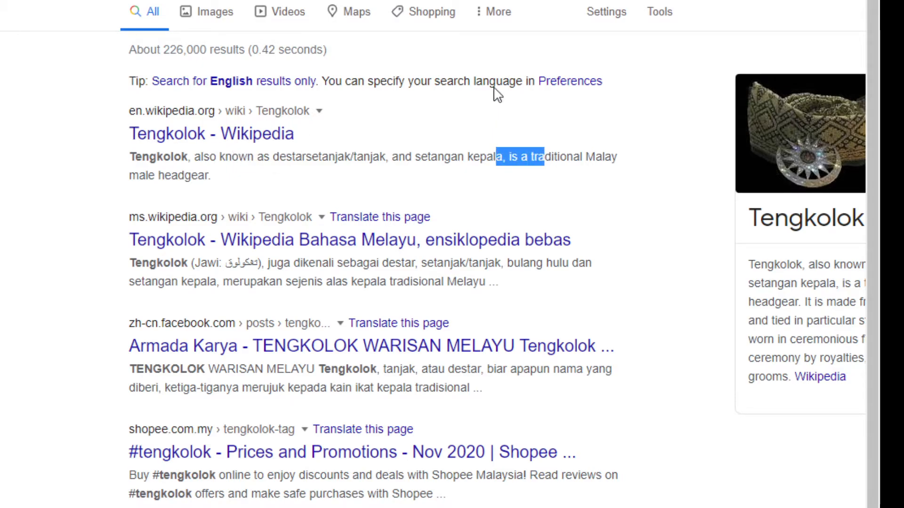
{"action": "left_click", "coordinate": [268, 135]}
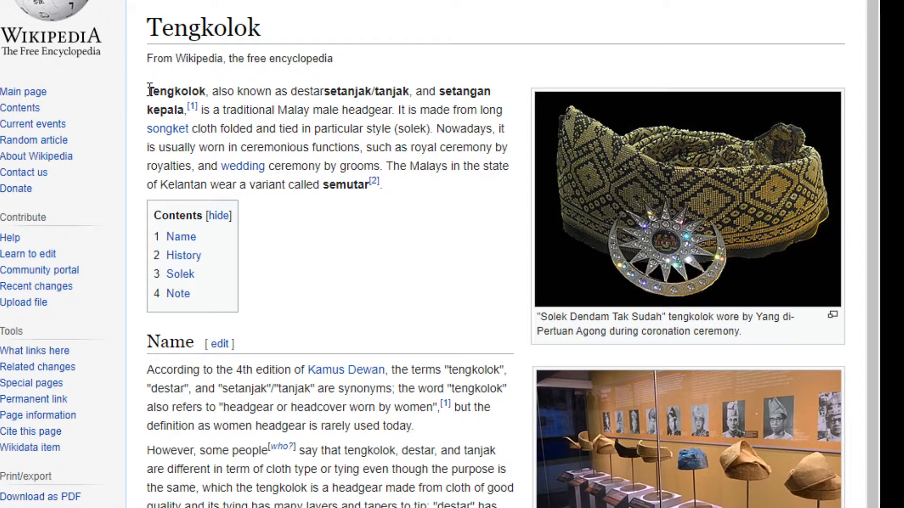
{"action": "left_click_drag", "start_coordinate": [149, 89], "coordinate": [391, 185]}
{"action": "key", "text": "ctrl+c"}
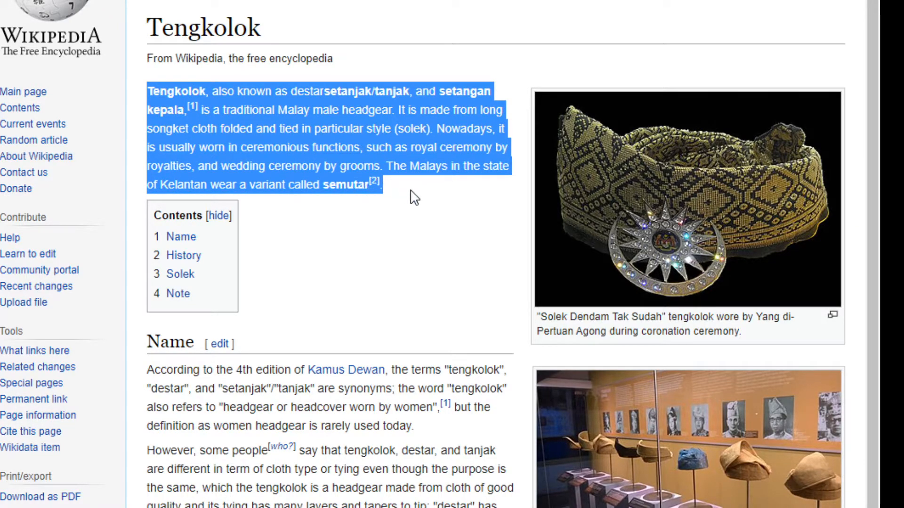
{"action": "left_click", "coordinate": [536, 1]}
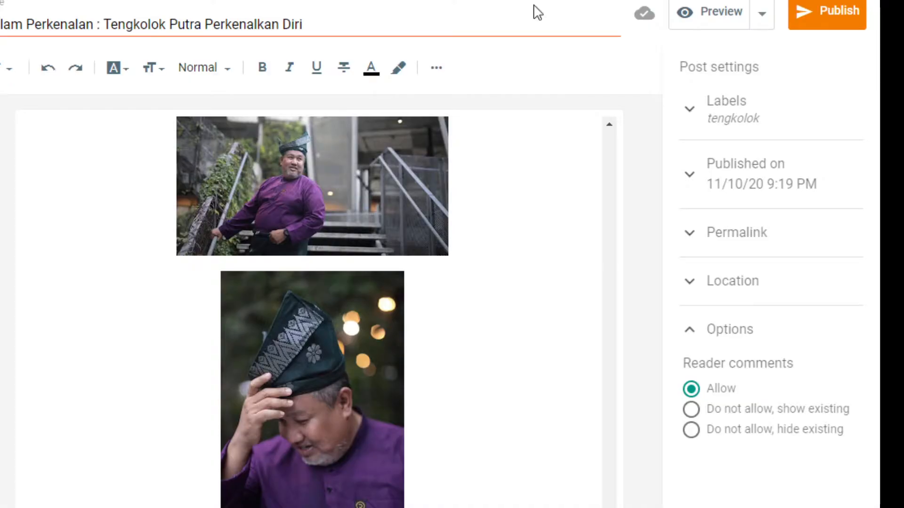
Paste the Tengkolok paragraph between the photos and delete its [1] and [2] references
{"action": "scroll", "coordinate": [457, 485], "scroll_direction": "down", "scroll_amount": 1}
{"action": "left_click", "coordinate": [456, 485]}
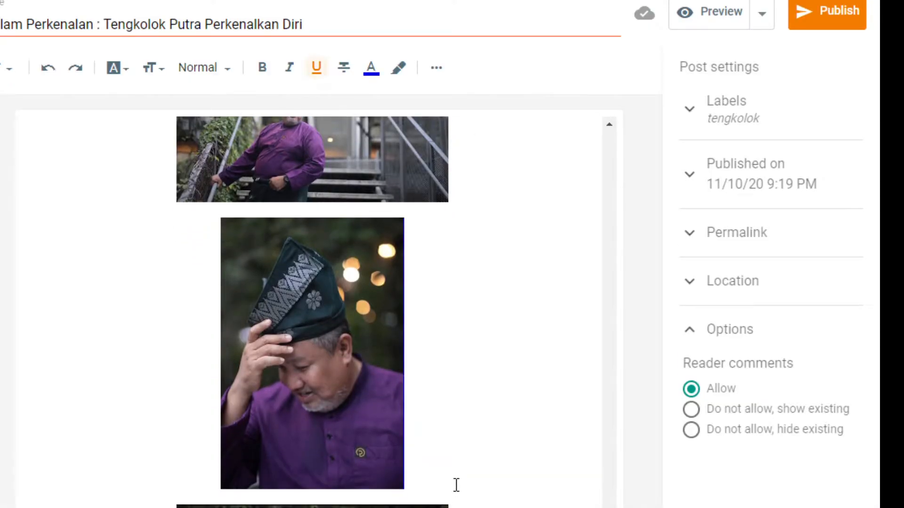
{"action": "key", "text": "Return"}
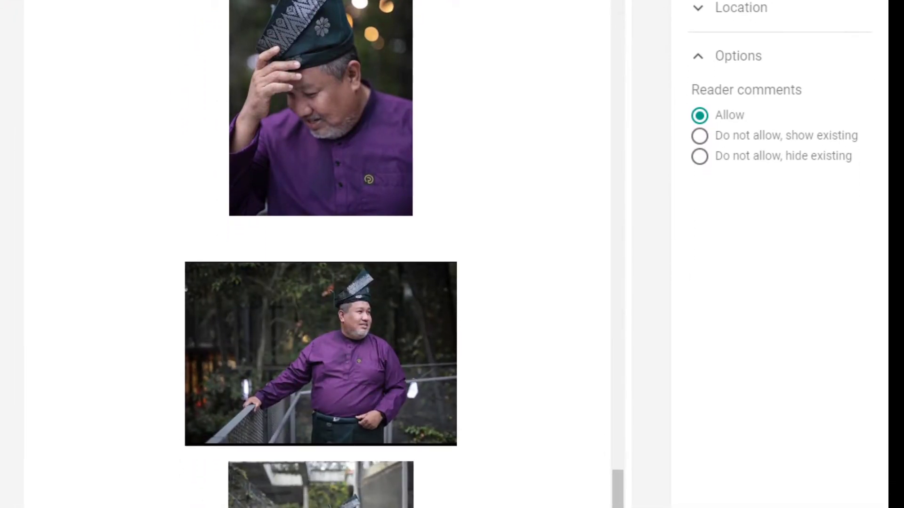
{"action": "left_click", "coordinate": [360, 240]}
{"action": "key", "text": "ctrl+v"}
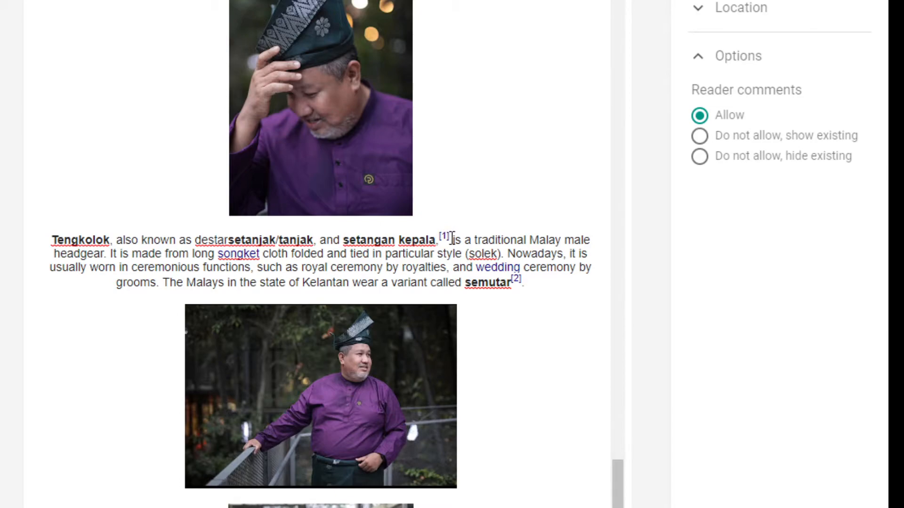
{"action": "key", "text": "BackSpace"}
{"action": "key", "text": "BackSpace"}
{"action": "key", "text": "BackSpace"}
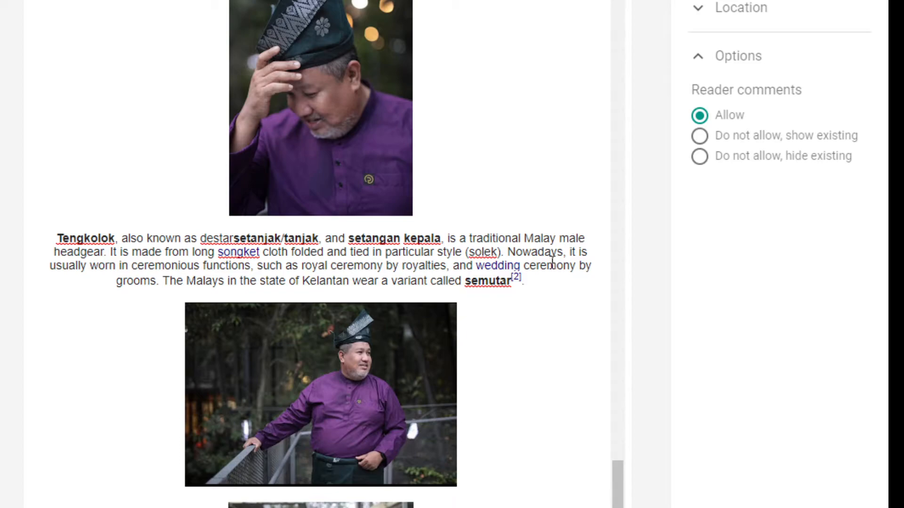
{"action": "left_click", "coordinate": [521, 280]}
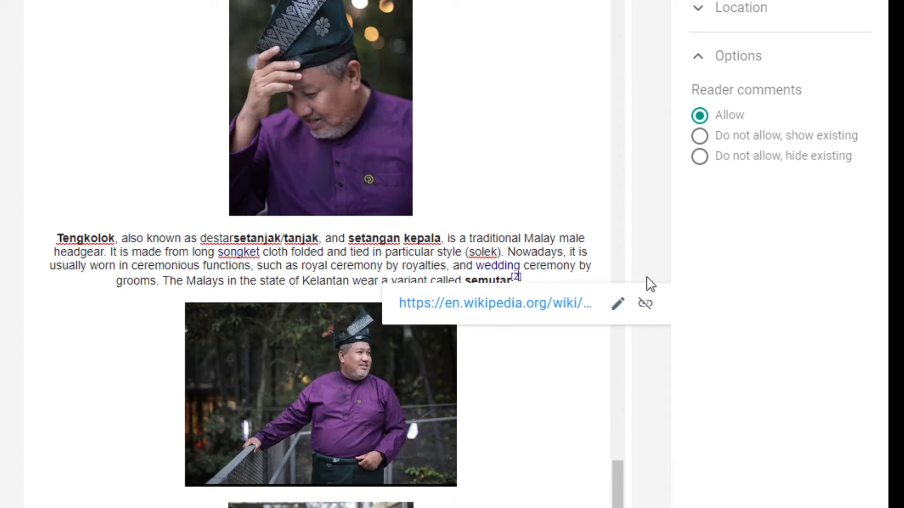
{"action": "key", "text": "BackSpace"}
{"action": "key", "text": "BackSpace"}
{"action": "key", "text": "BackSpace"}
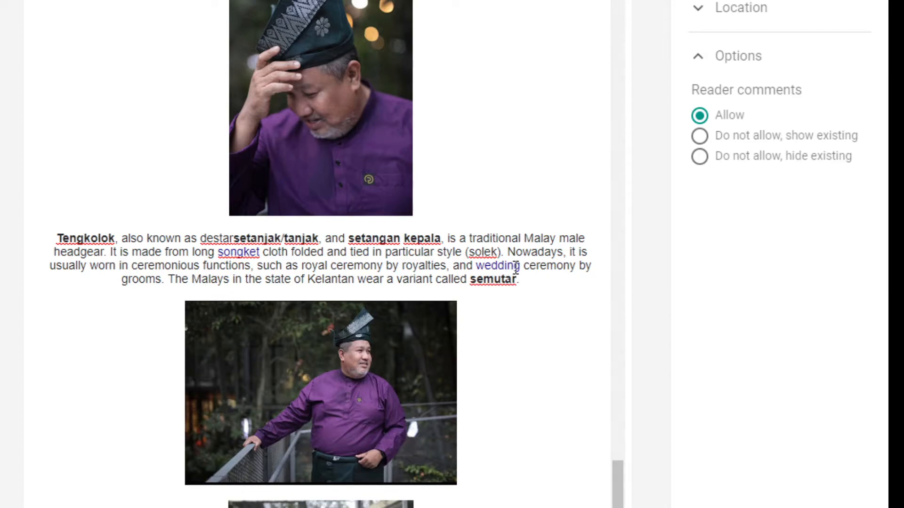
Format the whole paragraph in Largest font size with black text
{"action": "triple_click", "coordinate": [521, 280]}
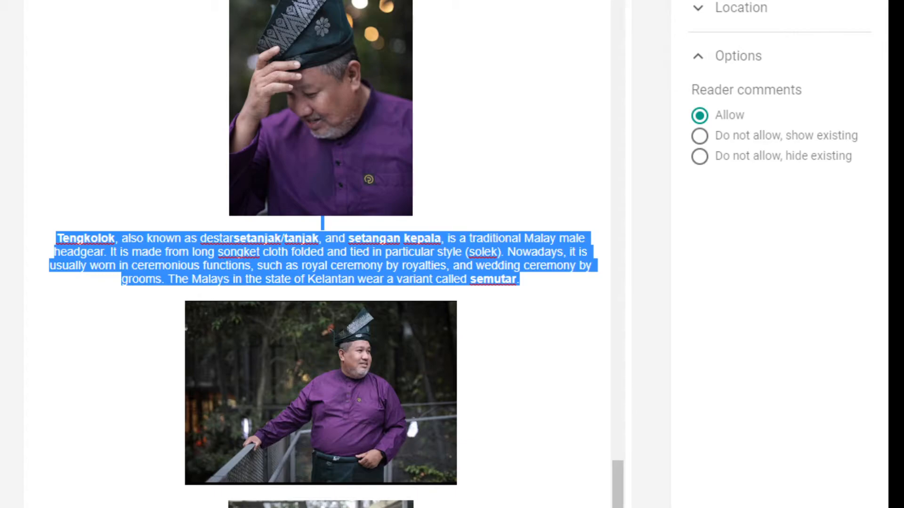
{"action": "key", "text": "ctrl+b"}
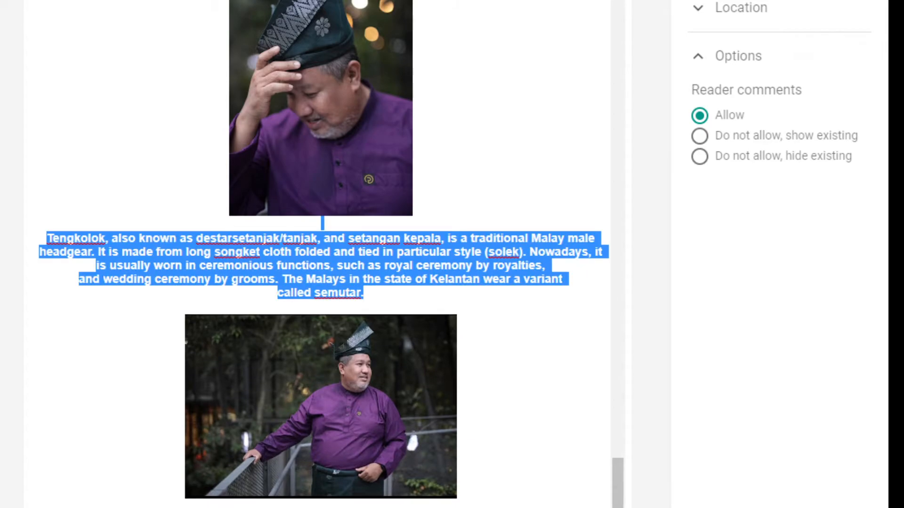
{"action": "key", "text": "ctrl+u"}
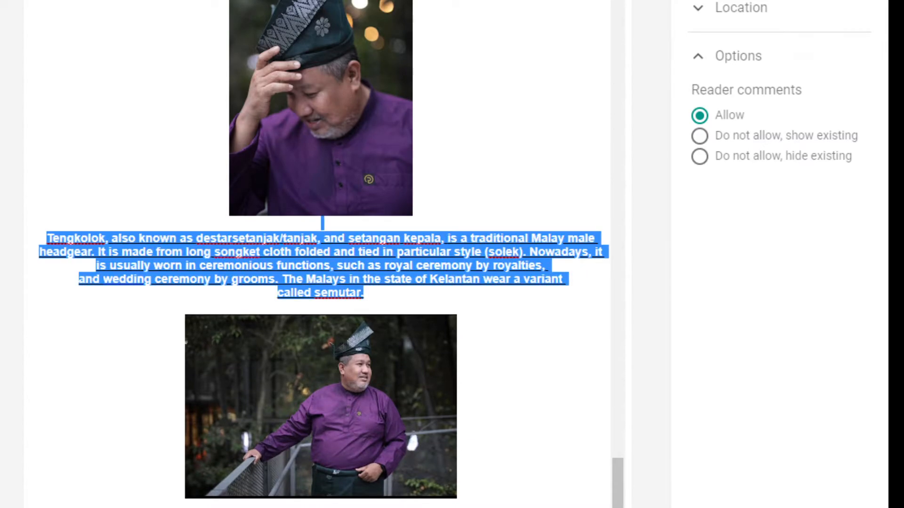
{"action": "key", "text": "ctrl+b"}
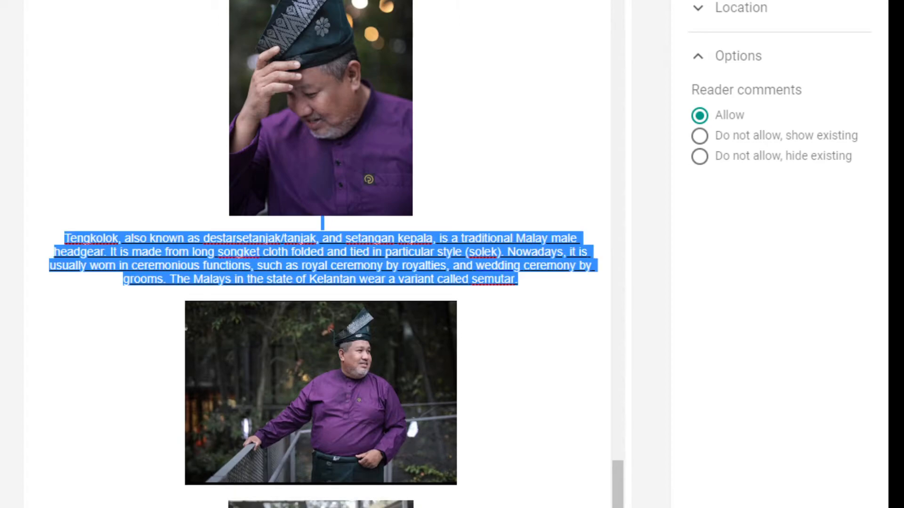
{"action": "left_click", "coordinate": [161, 0]}
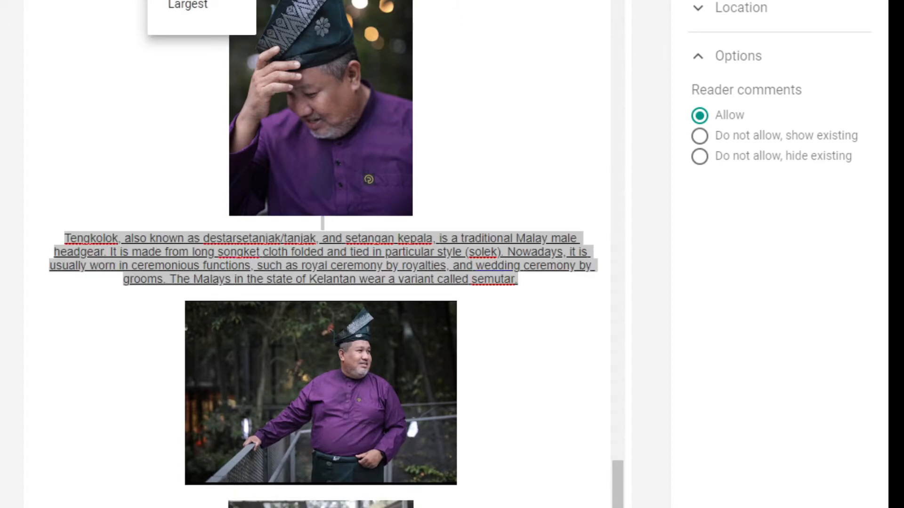
{"action": "left_click", "coordinate": [187, 5]}
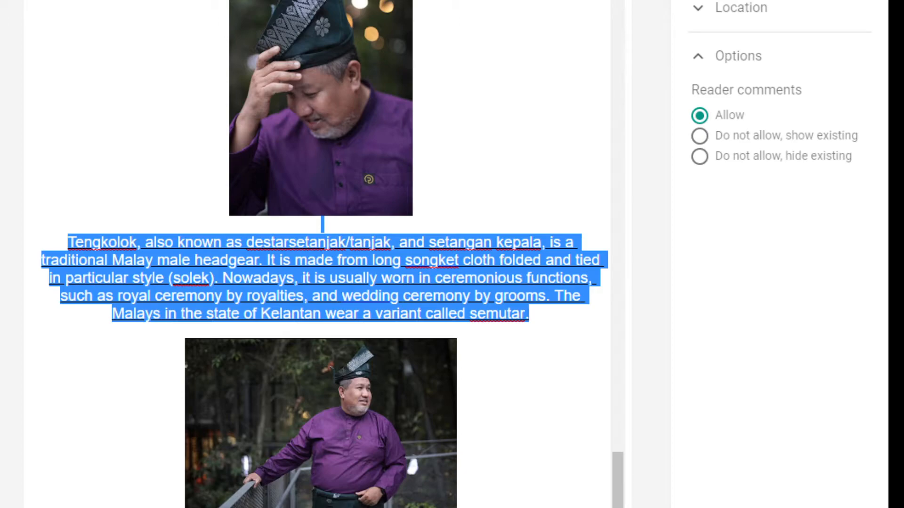
{"action": "left_click", "coordinate": [377, 0]}
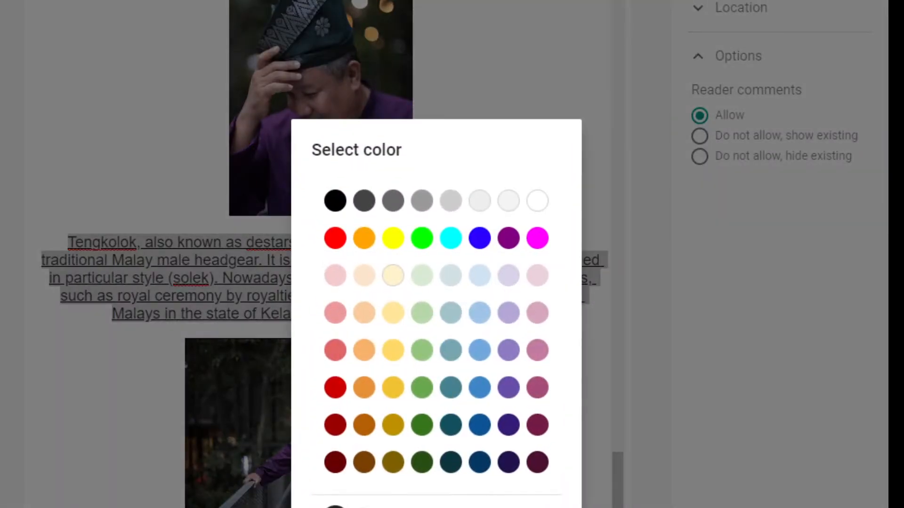
{"action": "left_click", "coordinate": [335, 201]}
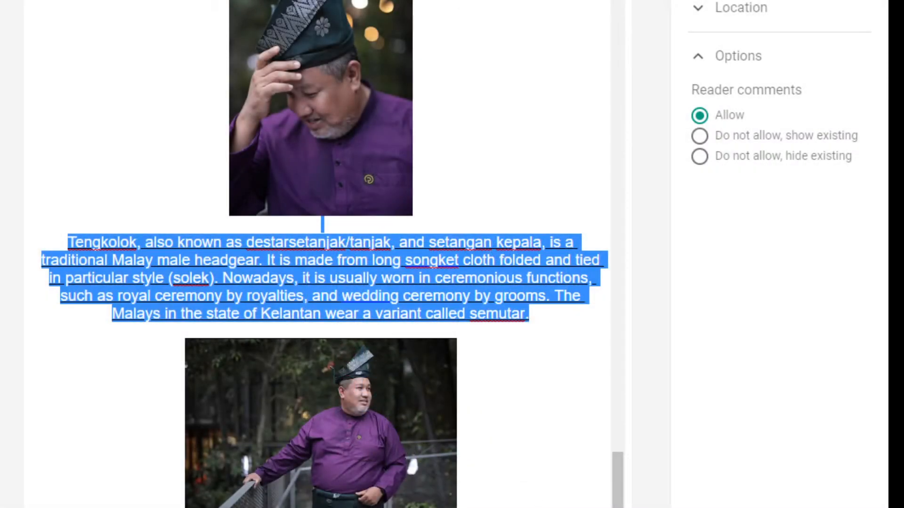
{"action": "left_click", "coordinate": [539, 476]}
Remove the underline and bullet, add a blank line above, and recolour the paragraph black
{"action": "left_click_drag", "start_coordinate": [557, 323], "coordinate": [73, 238]}
{"action": "key", "text": "ctrl+u"}
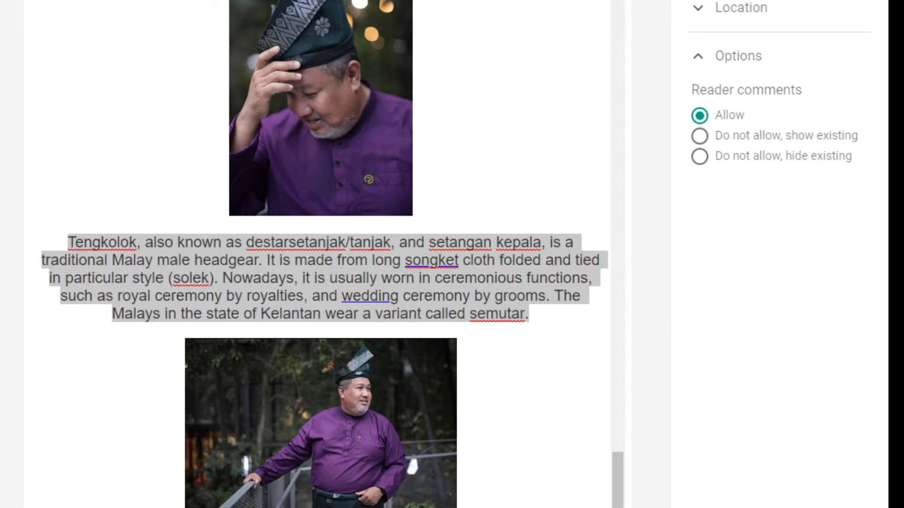
{"action": "key", "text": "ctrl+]"}
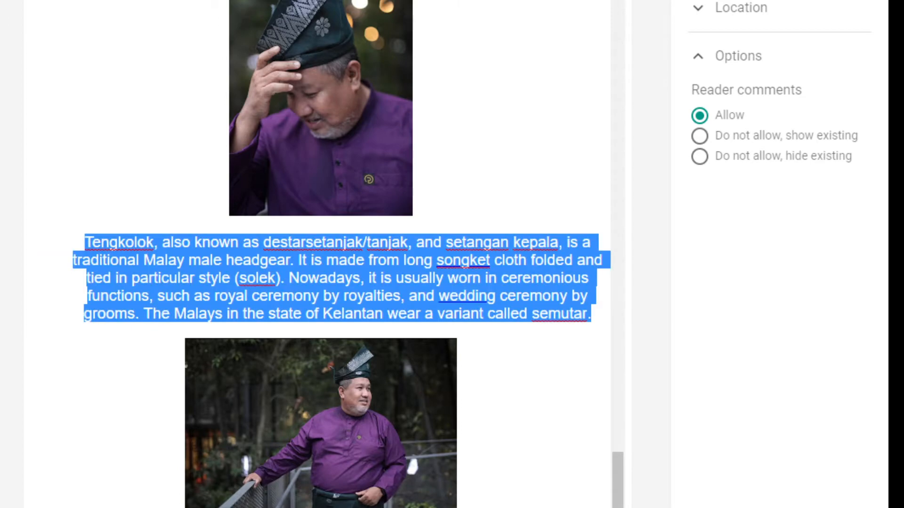
{"action": "key", "text": "ctrl+shift+8"}
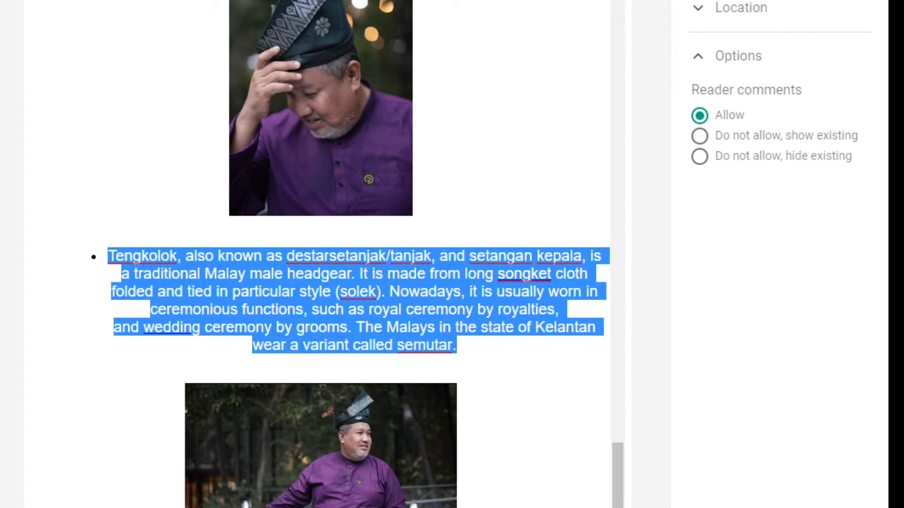
{"action": "left_click", "coordinate": [111, 256]}
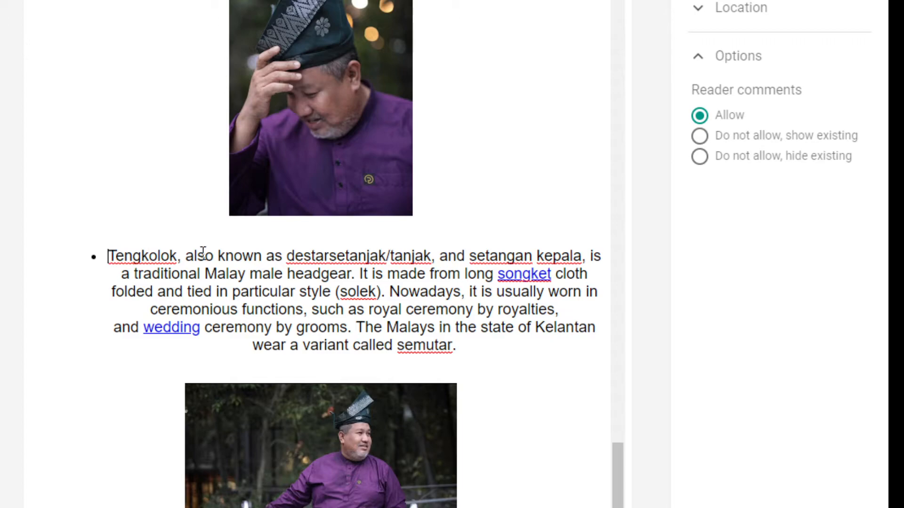
{"action": "key", "text": "BackSpace"}
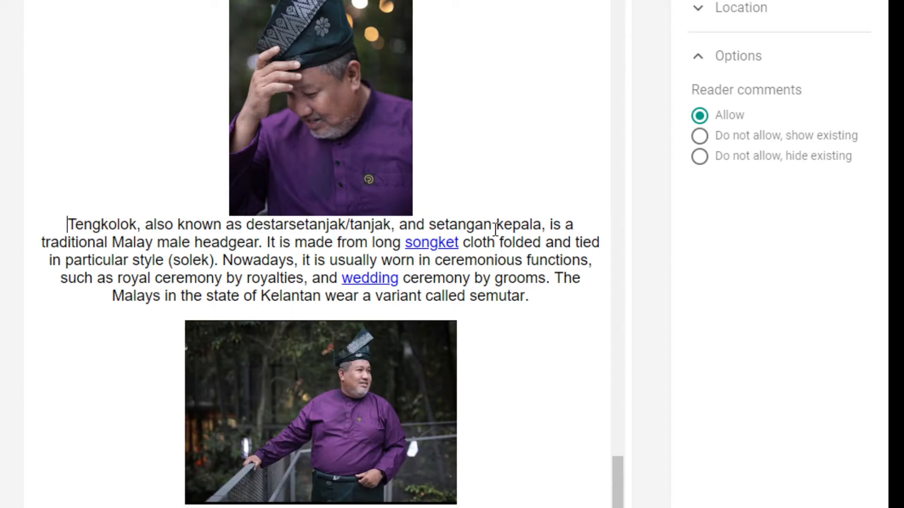
{"action": "key", "text": "Return"}
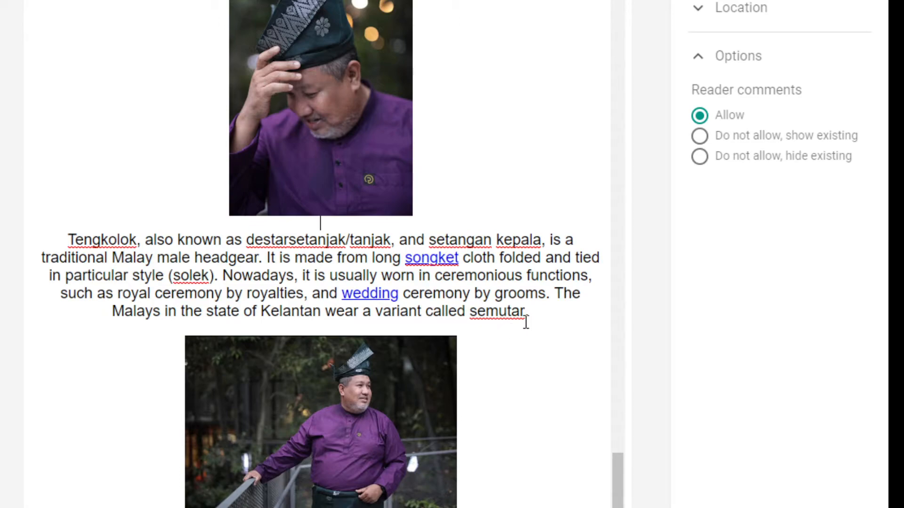
{"action": "left_click_drag", "start_coordinate": [526, 323], "coordinate": [67, 238]}
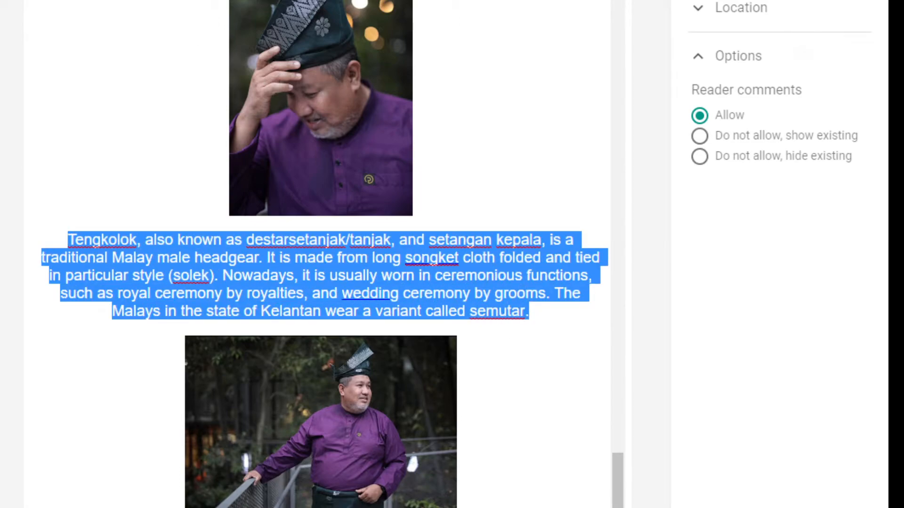
{"action": "left_click", "coordinate": [391, 1]}
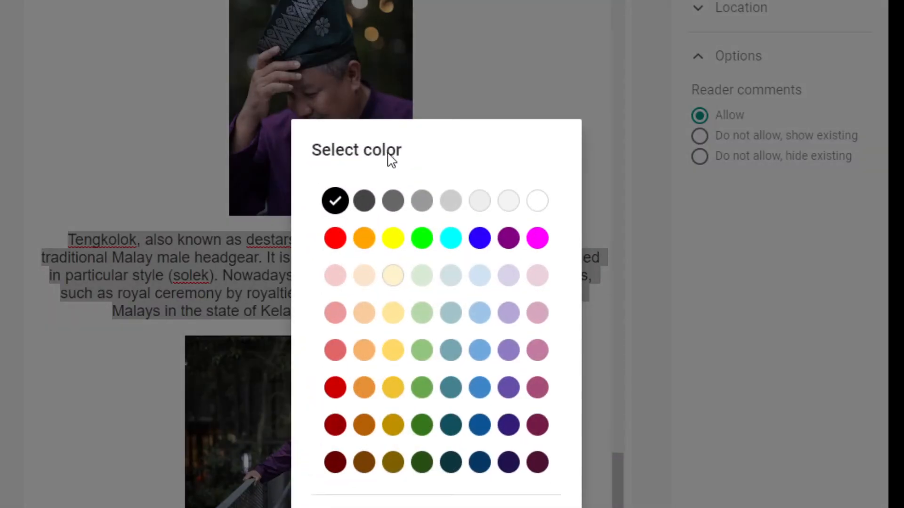
{"action": "left_click", "coordinate": [337, 201]}
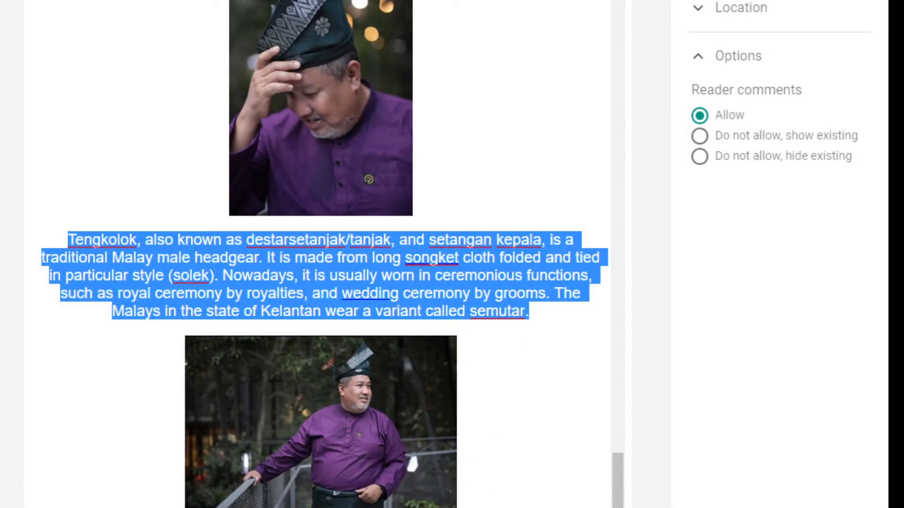
{"action": "left_click", "coordinate": [515, 336]}
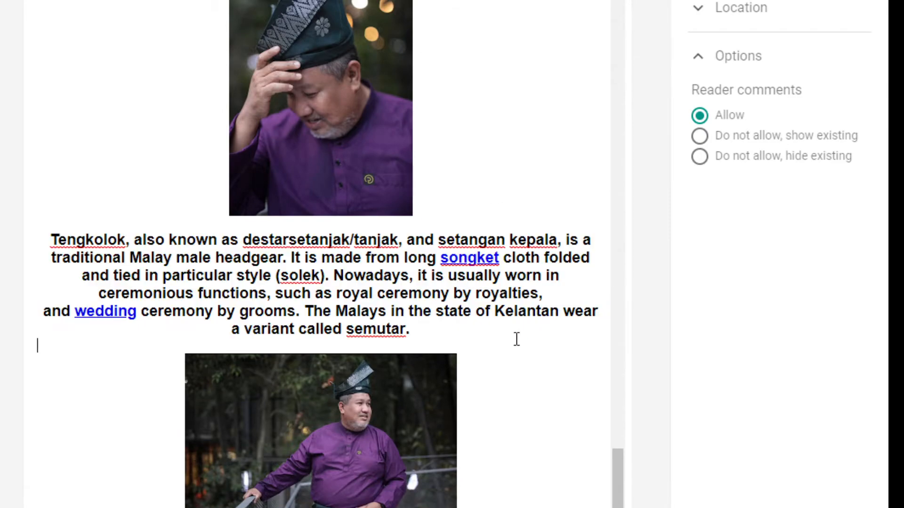
Replace the linked words songket and wedding with plain text
{"action": "left_click", "coordinate": [501, 258]}
{"action": "key", "text": "BackSpace"}
{"action": "key", "text": "BackSpace"}
{"action": "key", "text": "BackSpace"}
{"action": "key", "text": "BackSpace"}
{"action": "key", "text": "BackSpace"}
{"action": "key", "text": "BackSpace"}
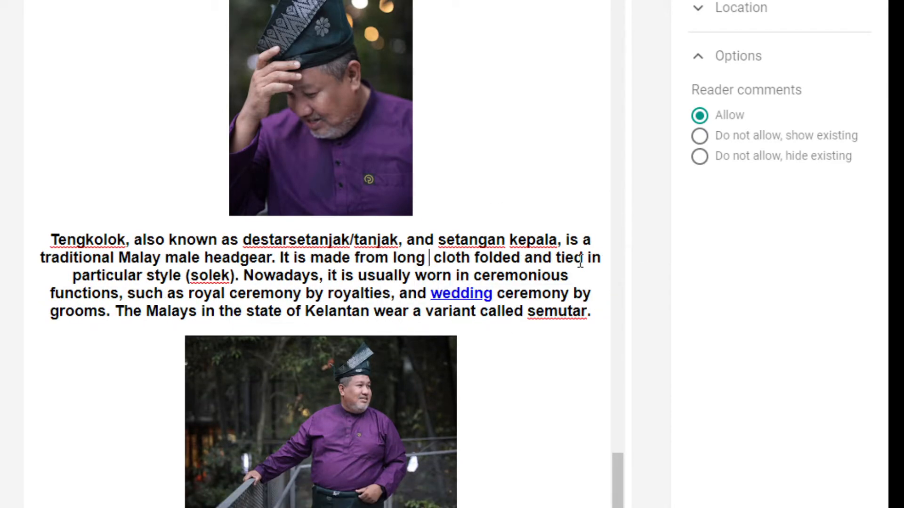
{"action": "type", "text": "s"}
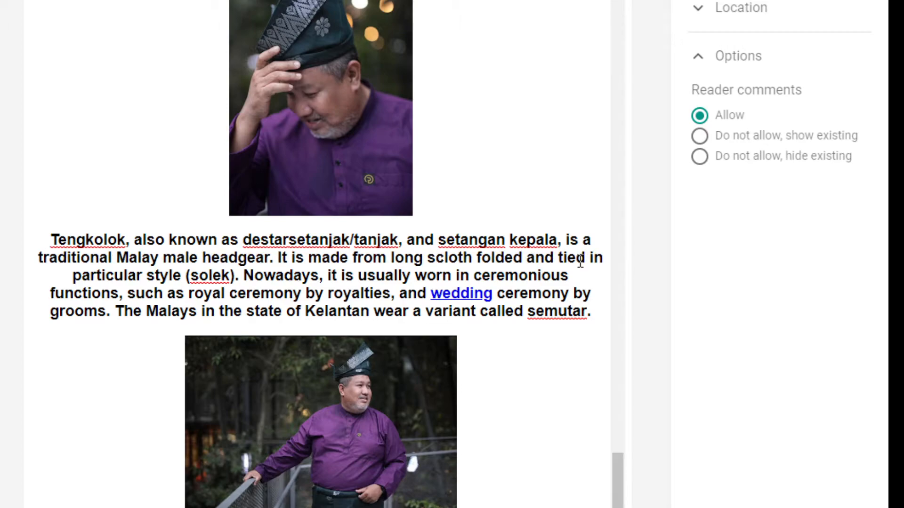
{"action": "type", "text": "ongket"}
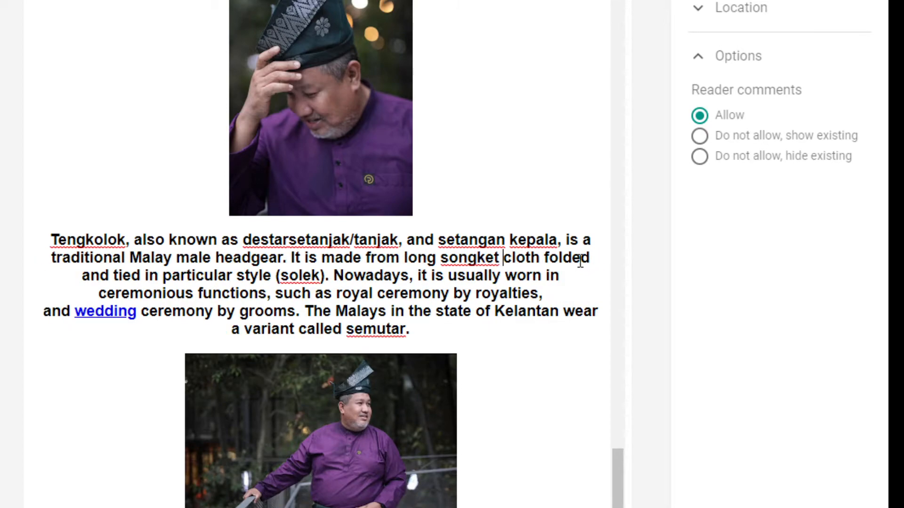
{"action": "left_click", "coordinate": [142, 311]}
{"action": "key", "text": "BackSpace"}
{"action": "key", "text": "BackSpace"}
{"action": "key", "text": "BackSpace"}
{"action": "key", "text": "BackSpace"}
{"action": "key", "text": "BackSpace"}
{"action": "key", "text": "BackSpace"}
{"action": "key", "text": "BackSpace"}
{"action": "key", "text": "BackSpace"}
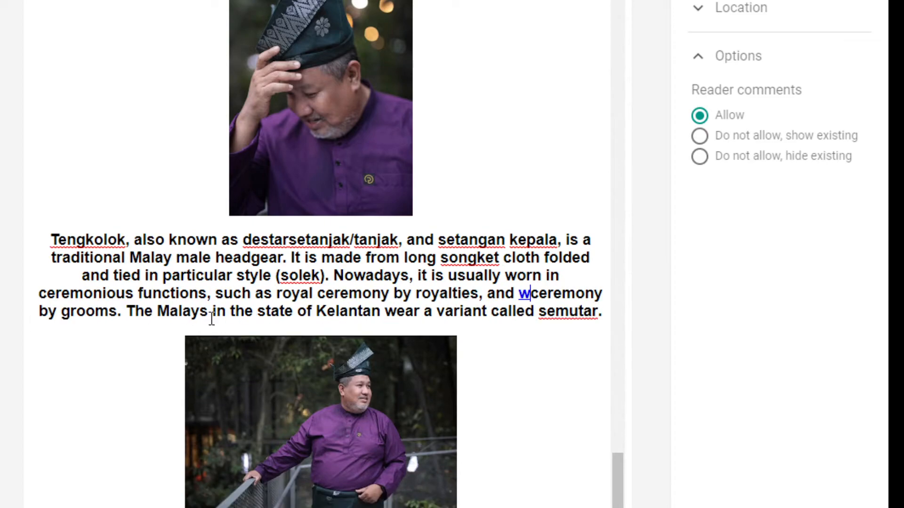
{"action": "type", "text": "weddingceremony by grooms. The Malays in the state of Kelantan wear a"}
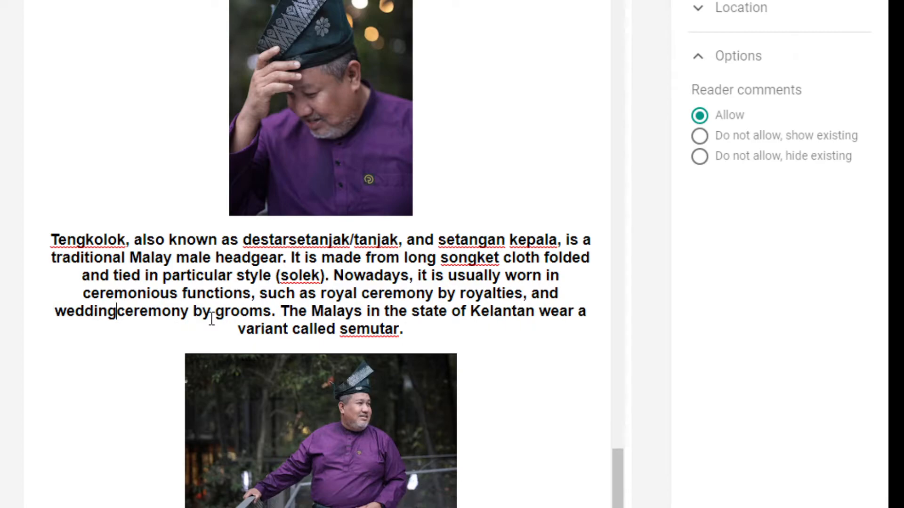
Add the missing space between destar and setanjak
{"action": "left_click", "coordinate": [454, 335]}
{"action": "left_click", "coordinate": [521, 44]}
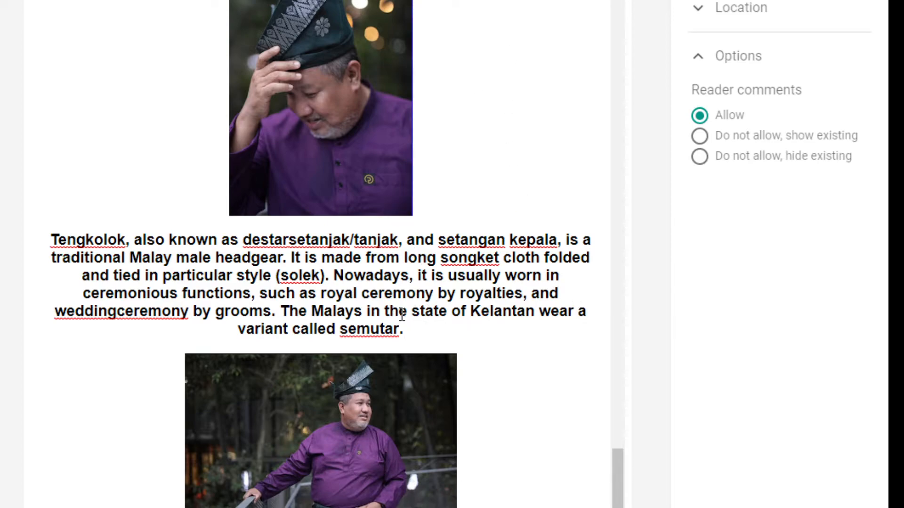
{"action": "left_click", "coordinate": [289, 240]}
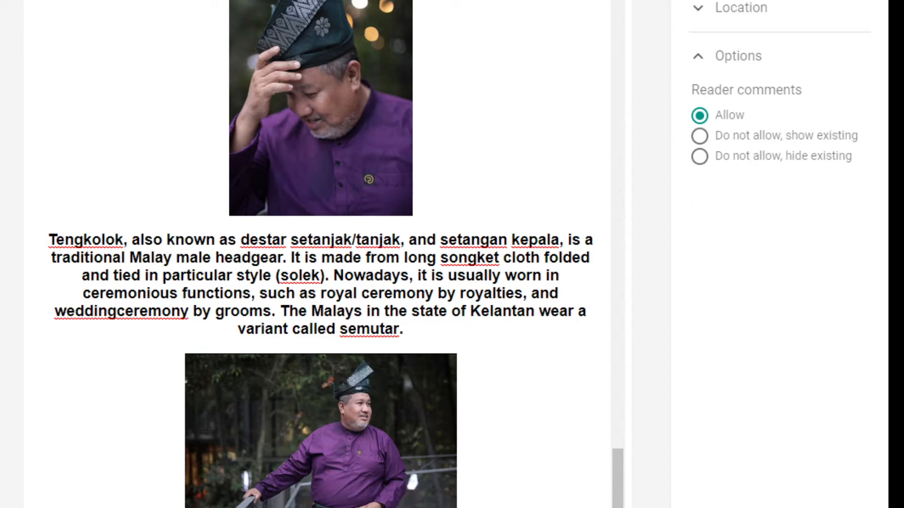
{"action": "scroll", "coordinate": [320, 255], "scroll_direction": "down", "scroll_amount": 3}
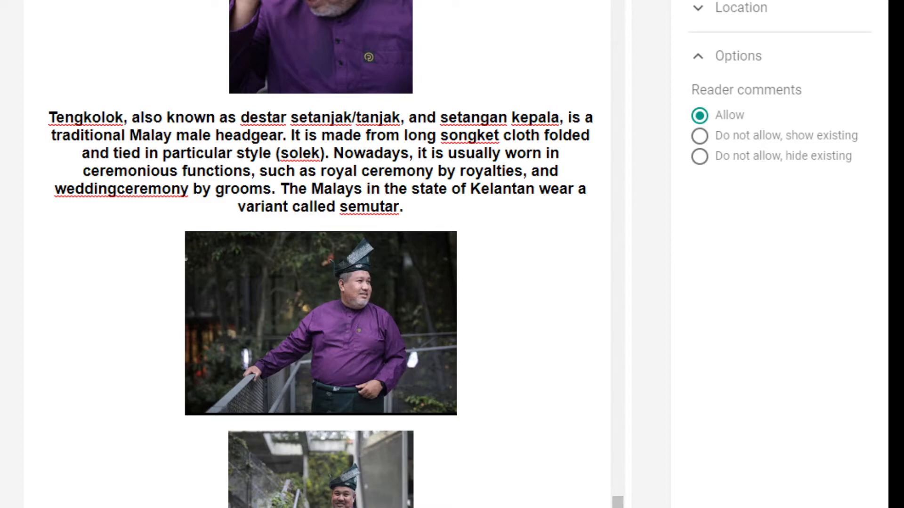
{"action": "key", "text": "ctrl+Tab"}
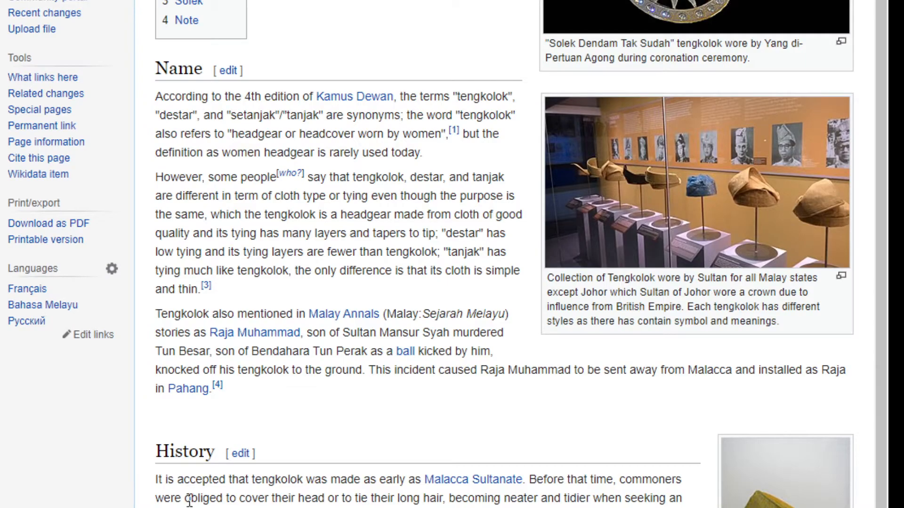
{"action": "scroll", "coordinate": [188, 501], "scroll_direction": "down", "scroll_amount": 1}
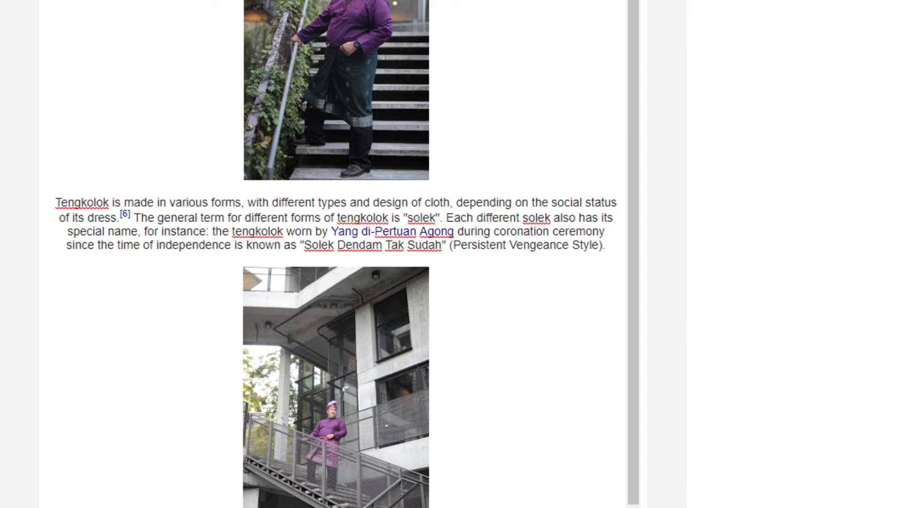
Make the pasted paragraph begin with 'Well, Tengkolok Putra'
{"action": "left_click", "coordinate": [55, 203]}
{"action": "type", "text": "Well"}
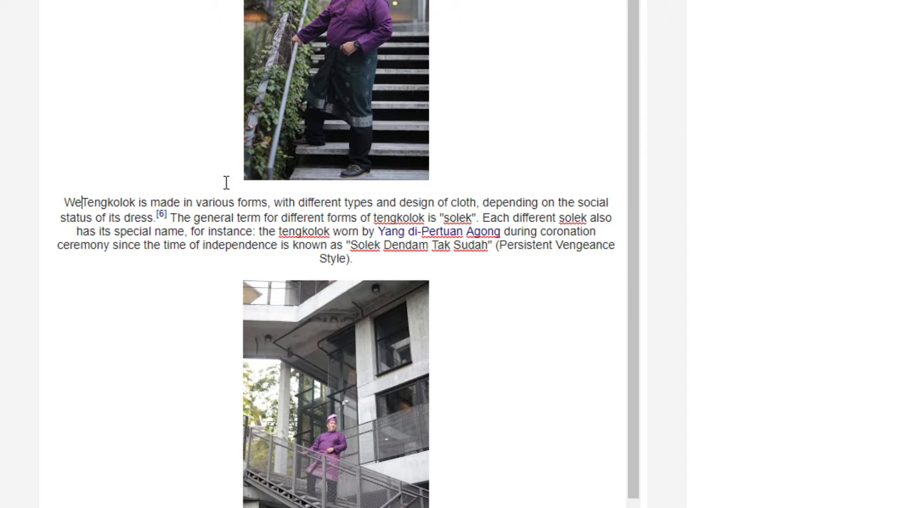
{"action": "type", "text": "."}
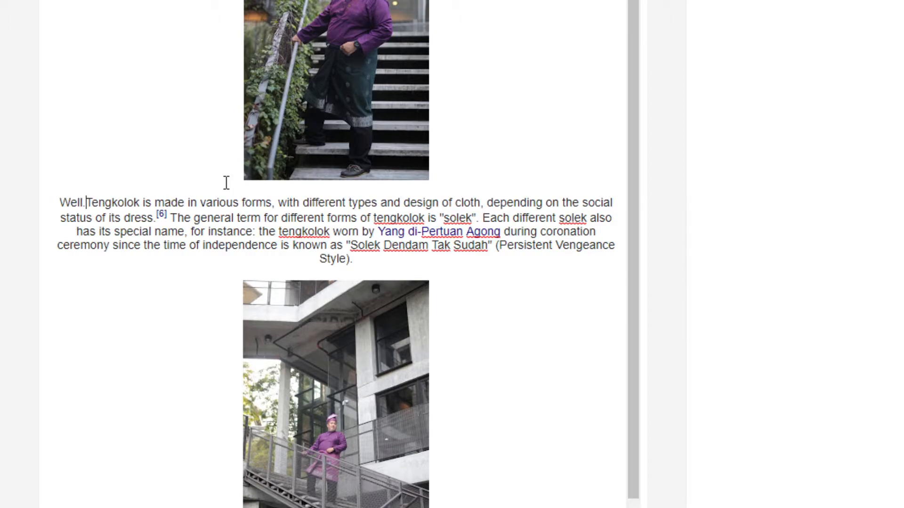
{"action": "key", "text": "BackSpace"}
{"action": "type", "text": ","}
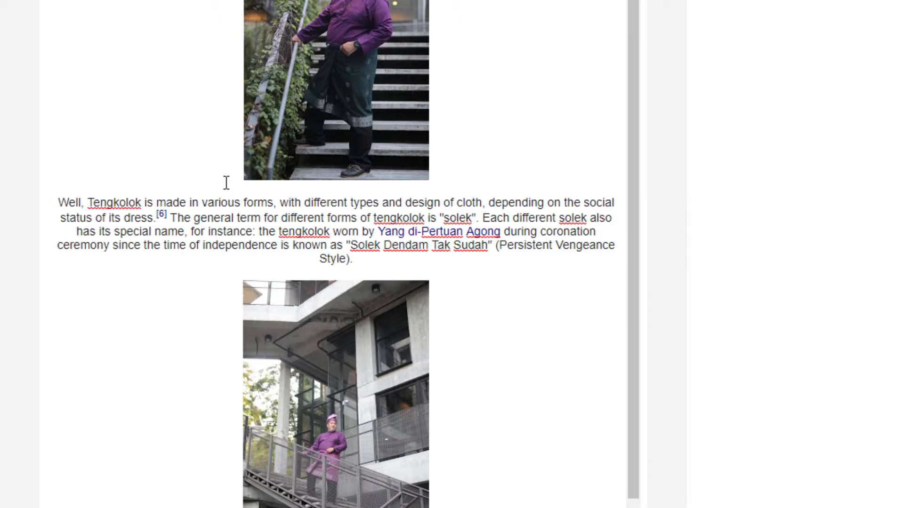
{"action": "left_click", "coordinate": [142, 204]}
{"action": "type", "text": "Putra"}
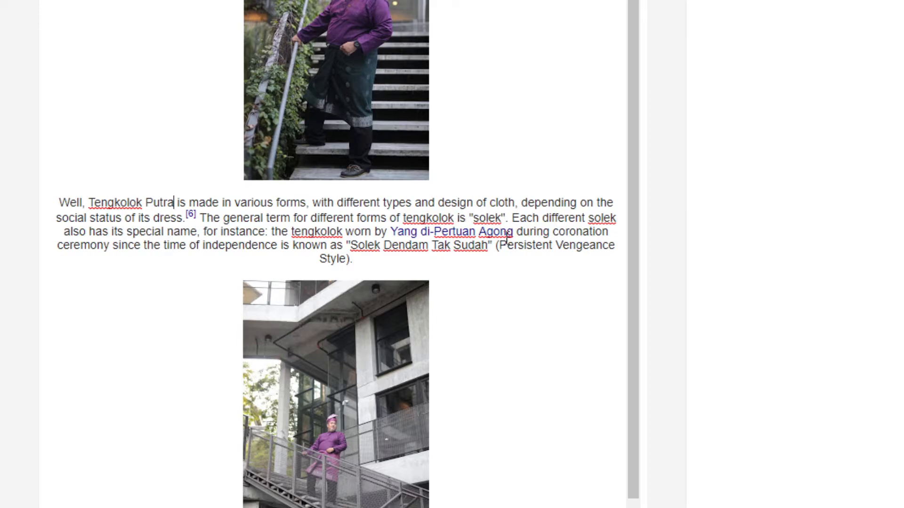
Delete the [6] citation after 'dress.'
{"action": "left_click", "coordinate": [198, 219]}
{"action": "key", "text": "BackSpace"}
{"action": "key", "text": "BackSpace"}
{"action": "key", "text": "BackSpace"}
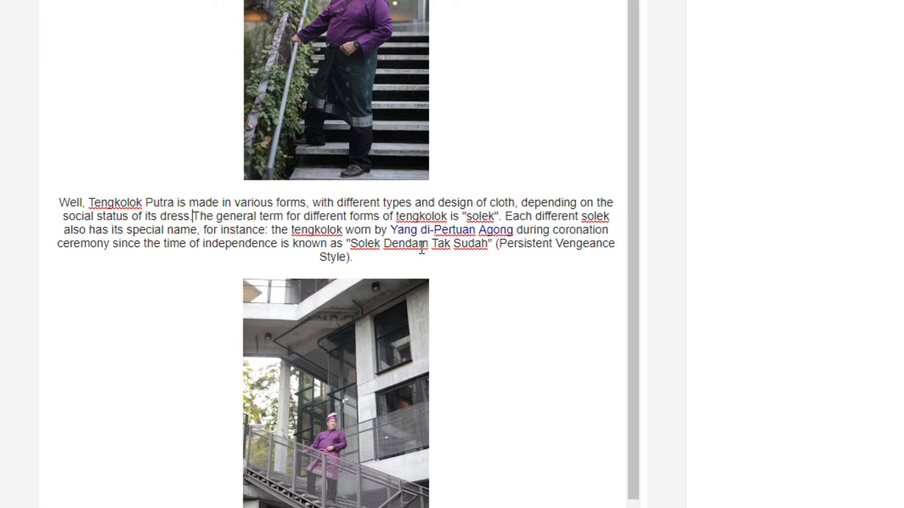
{"action": "left_click", "coordinate": [382, 260]}
{"action": "scroll", "coordinate": [363, 254], "scroll_direction": "down", "scroll_amount": 2}
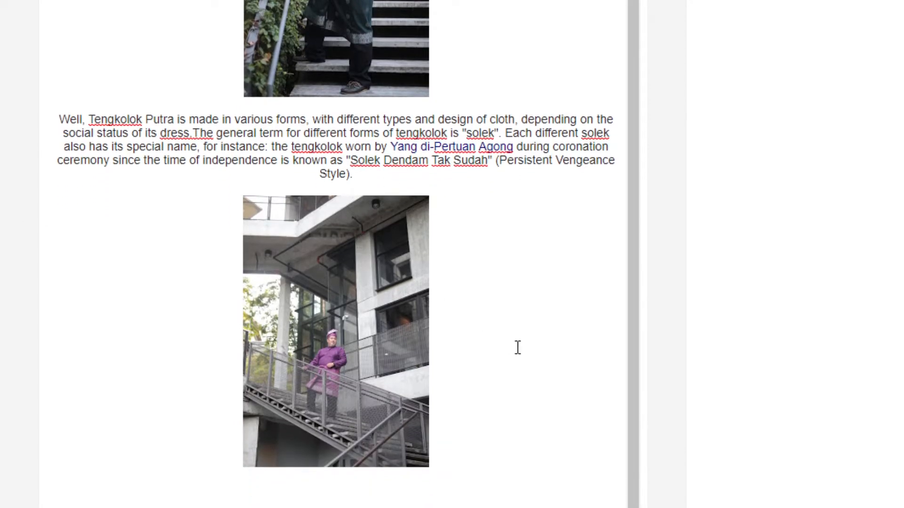
Add blank lines below the staircase photo, then open the 'TENGKOLOK WARISAN MELAYU' Facebook post from Google
{"action": "left_click", "coordinate": [490, 444]}
{"action": "key", "text": "Return"}
{"action": "key", "text": "Return"}
{"action": "key", "text": "alt+Tab"}
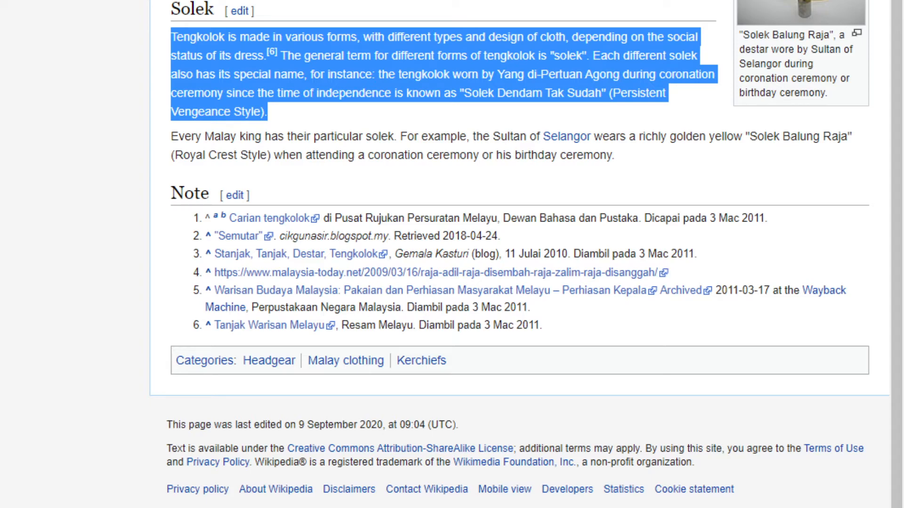
{"action": "key", "text": "alt+Left"}
{"action": "scroll", "coordinate": [445, 254], "scroll_direction": "up", "scroll_amount": 2}
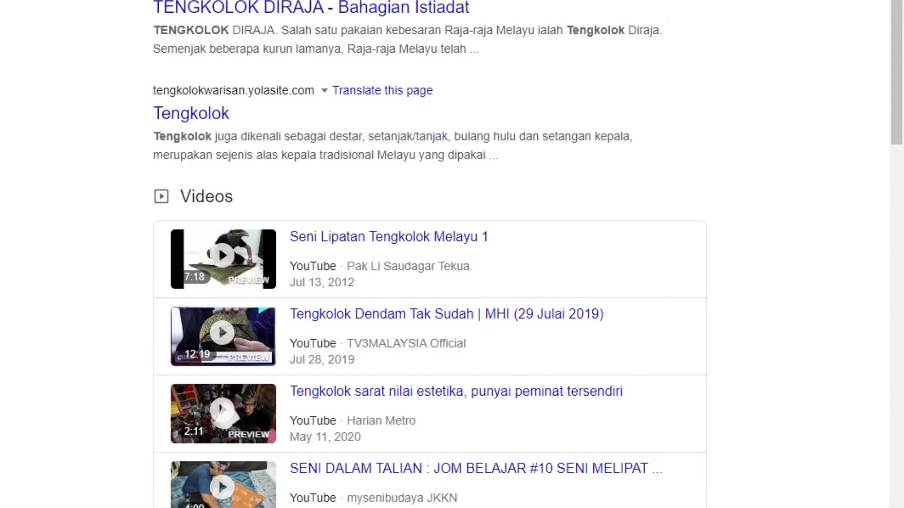
{"action": "scroll", "coordinate": [452, 255], "scroll_direction": "up", "scroll_amount": 10}
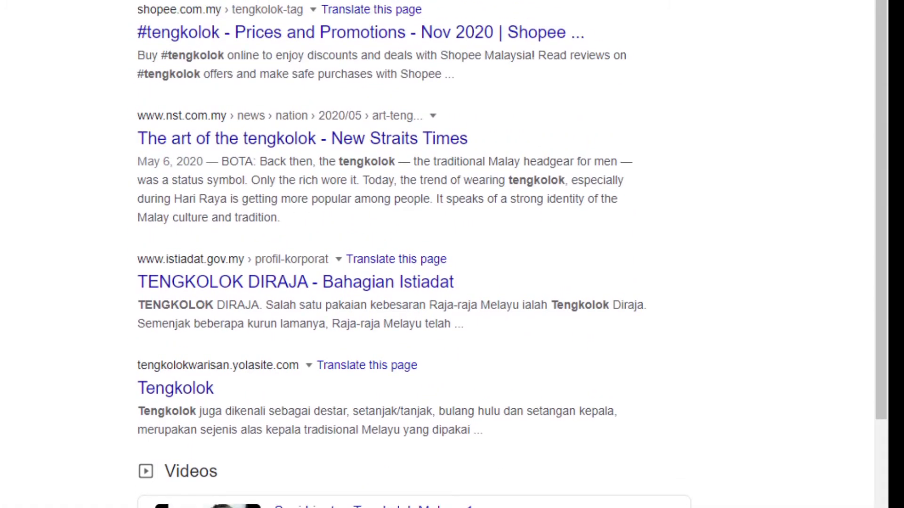
{"action": "scroll", "coordinate": [408, 254], "scroll_direction": "up", "scroll_amount": 4}
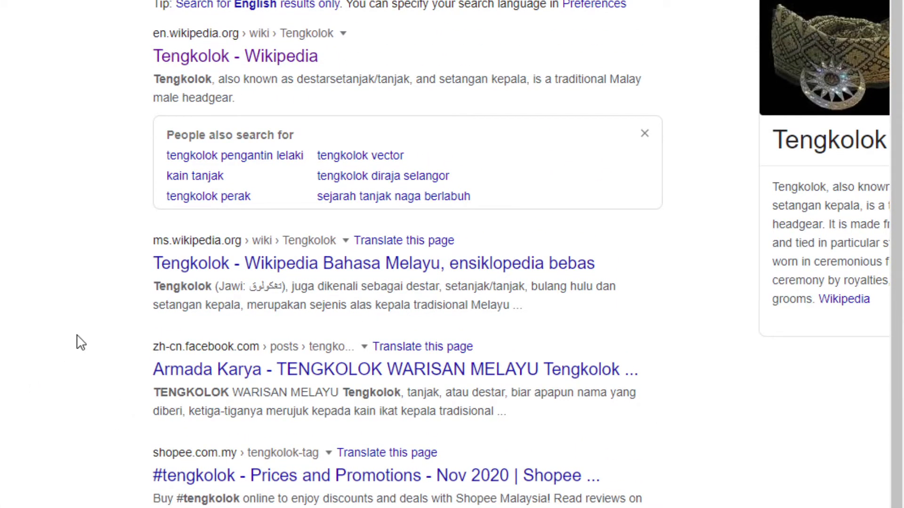
{"action": "left_click", "coordinate": [338, 368]}
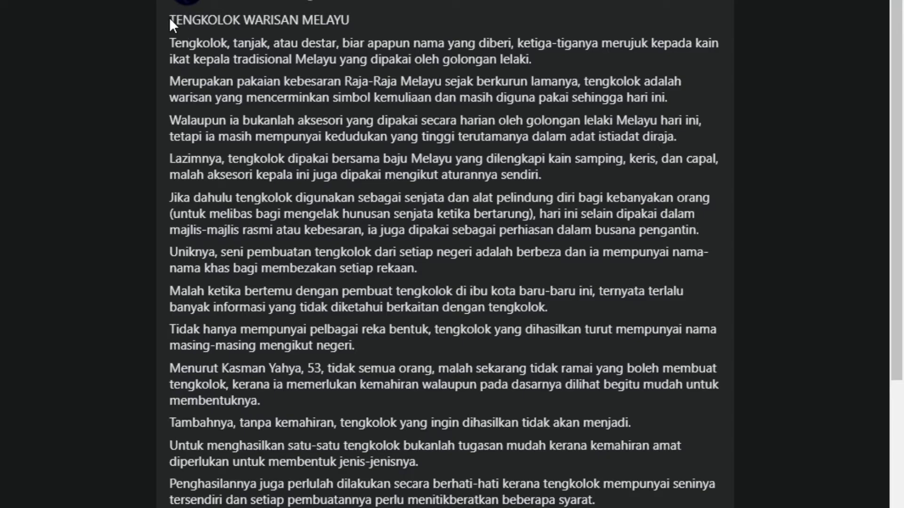
Select the full TENGKOLOK WARISAN MELAYU article text on the Armada Karya Facebook post
{"action": "left_click_drag", "start_coordinate": [173, 19], "coordinate": [598, 507]}
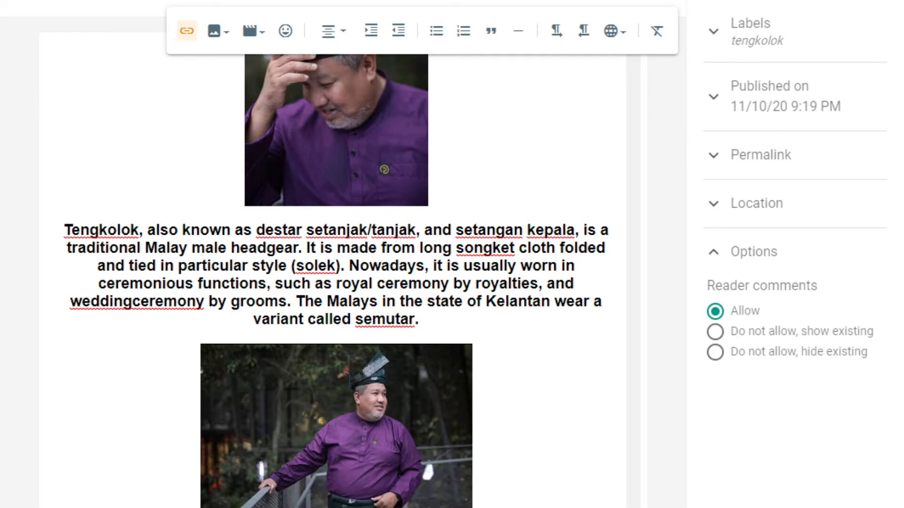
Scroll through the post to review the pasted Malay paragraphs below the staircase photo
{"action": "scroll", "coordinate": [336, 281], "scroll_direction": "down", "scroll_amount": 1}
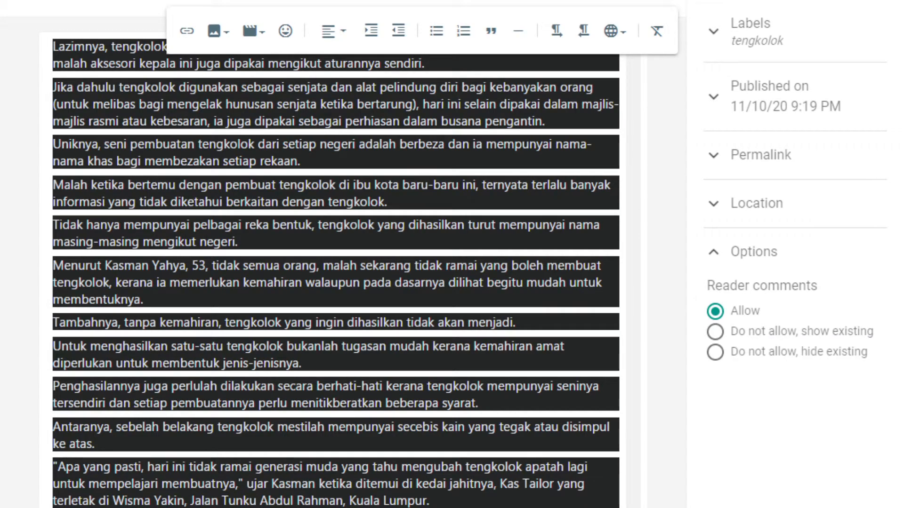
{"action": "scroll", "coordinate": [337, 274], "scroll_direction": "up", "scroll_amount": 12}
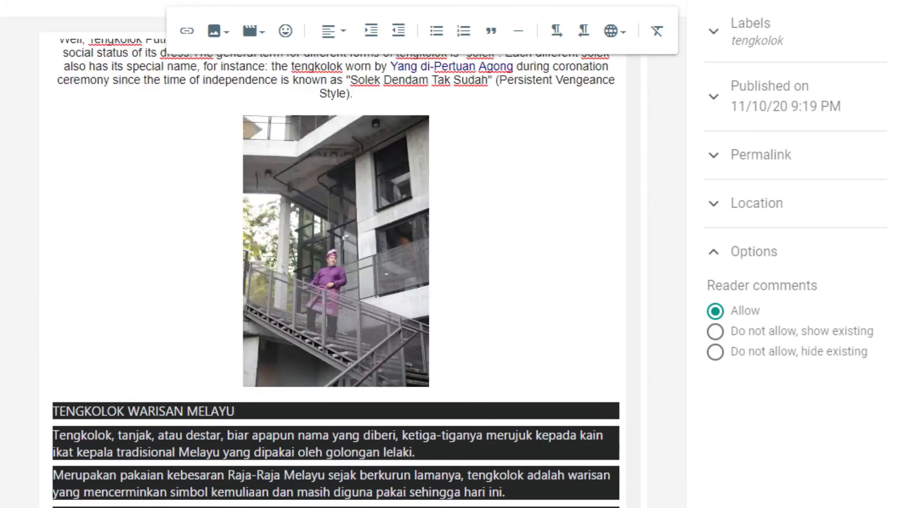
{"action": "scroll", "coordinate": [336, 273], "scroll_direction": "down", "scroll_amount": 15}
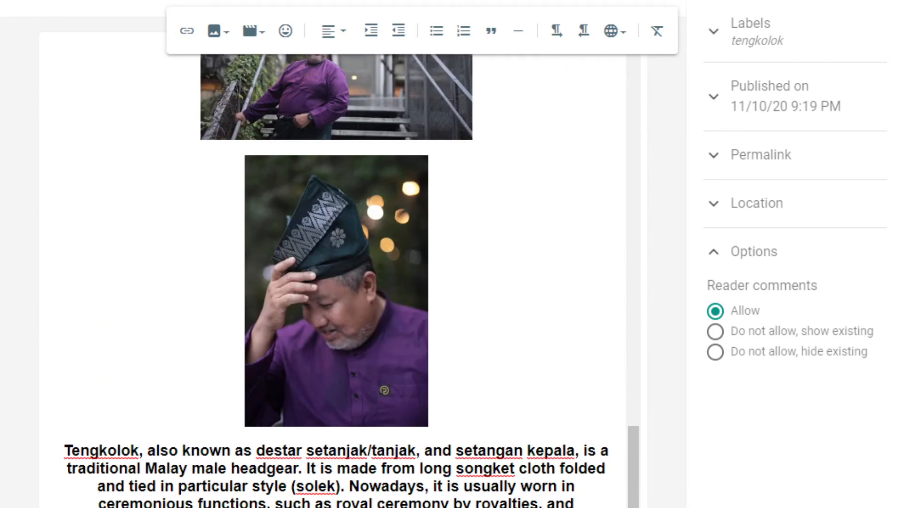
{"action": "scroll", "coordinate": [336, 273], "scroll_direction": "down", "scroll_amount": 5}
{"action": "scroll", "coordinate": [336, 273], "scroll_direction": "up", "scroll_amount": 15}
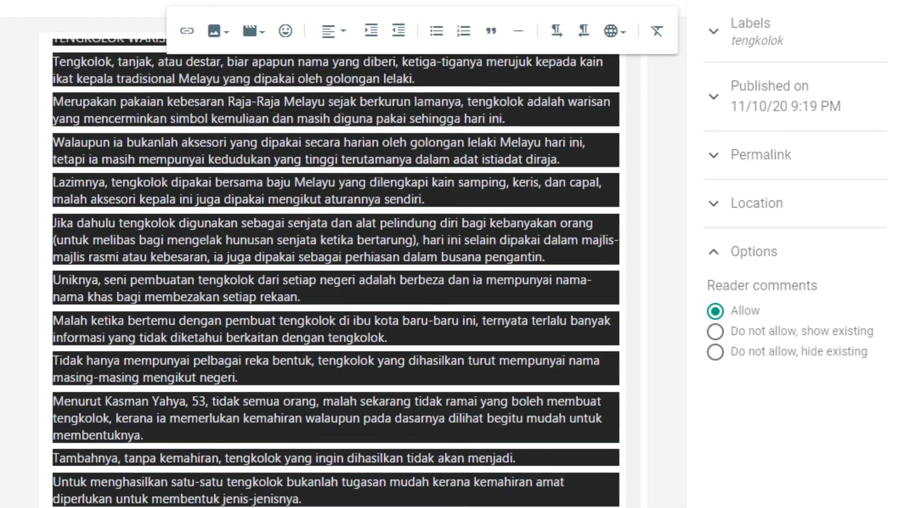
{"action": "scroll", "coordinate": [336, 273], "scroll_direction": "up", "scroll_amount": 10}
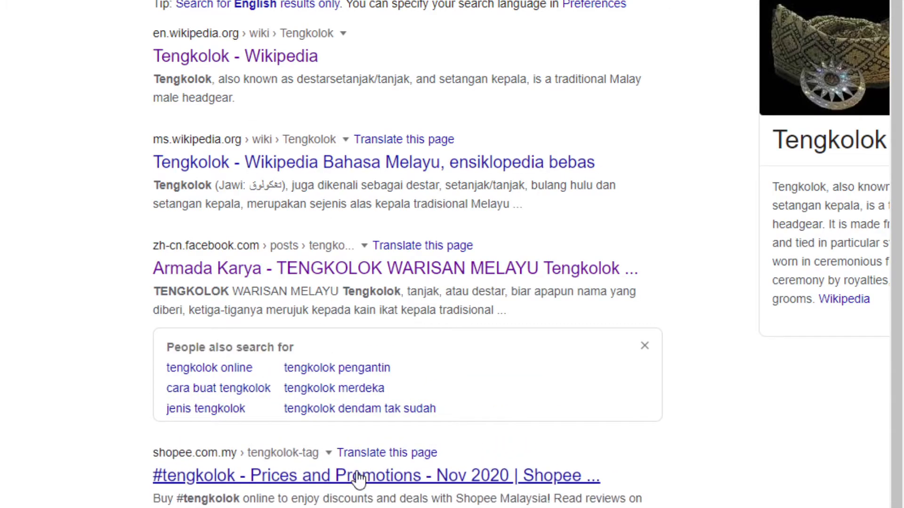
Open the Malay Wikipedia Tengkolok article and select its intro paragraph
{"action": "left_click", "coordinate": [348, 166]}
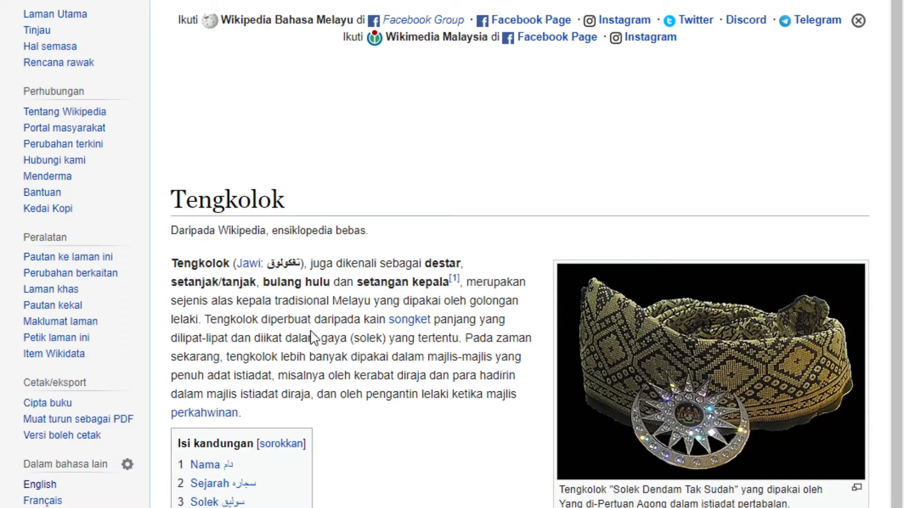
{"action": "left_click_drag", "start_coordinate": [243, 417], "coordinate": [167, 266]}
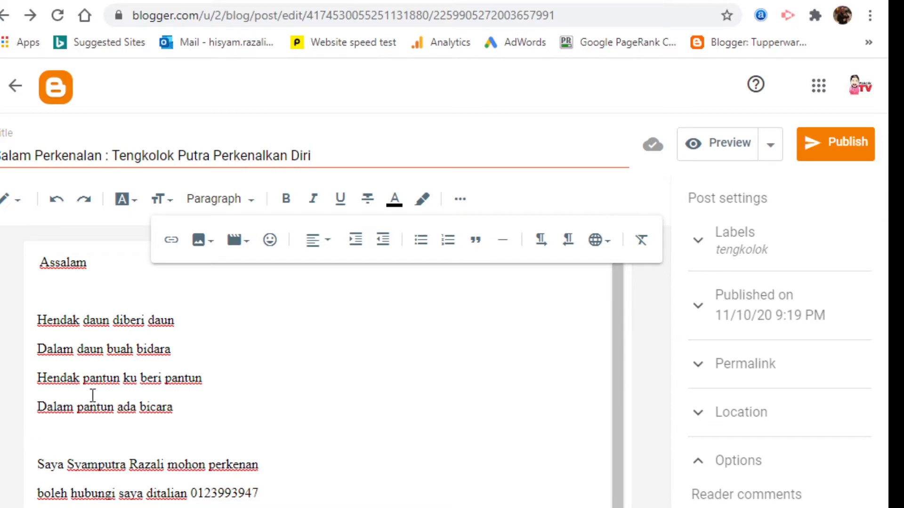
Publish 'Salam Perkenalan : Tengkolok Putra Perkenalkan Diri' and confirm it in the Publish post? dialog
{"action": "left_click", "coordinate": [836, 152]}
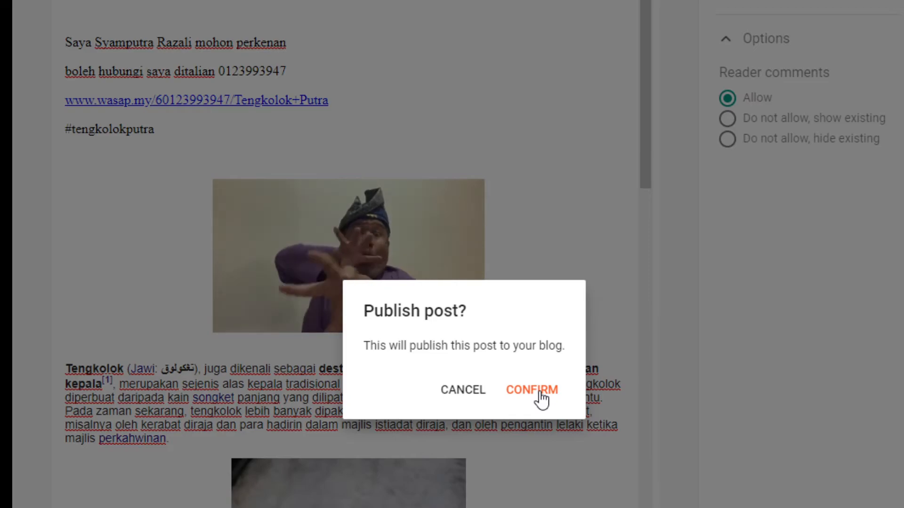
{"action": "left_click", "coordinate": [541, 398]}
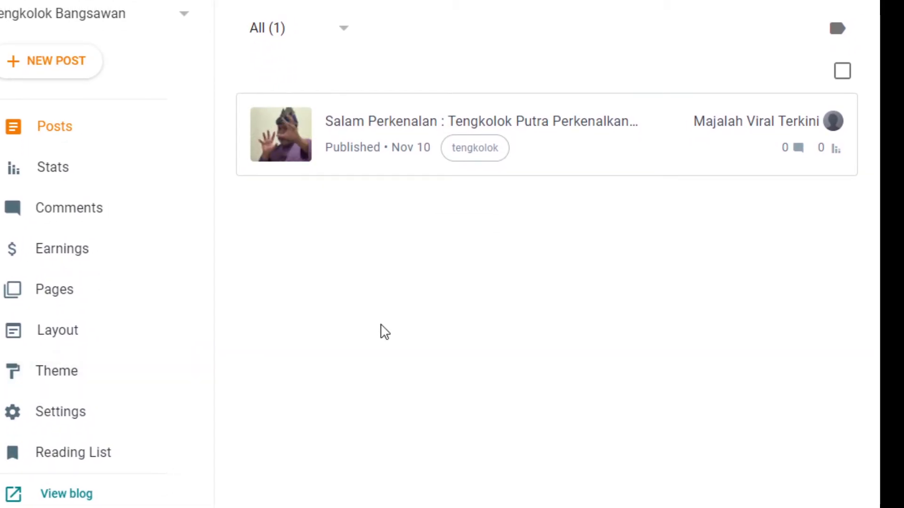
View the published Tengkolok introduction post as readers see it
{"action": "mouse_move", "coordinate": [504, 173]}
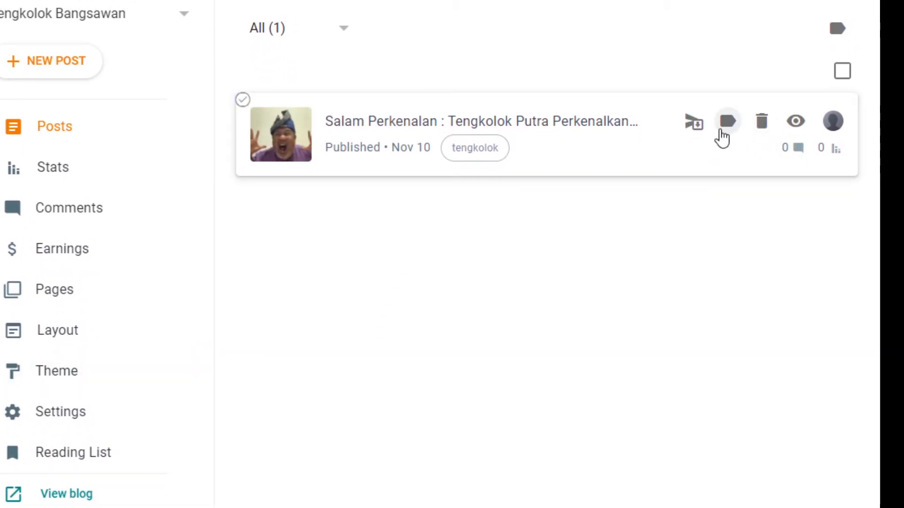
{"action": "left_click", "coordinate": [794, 124]}
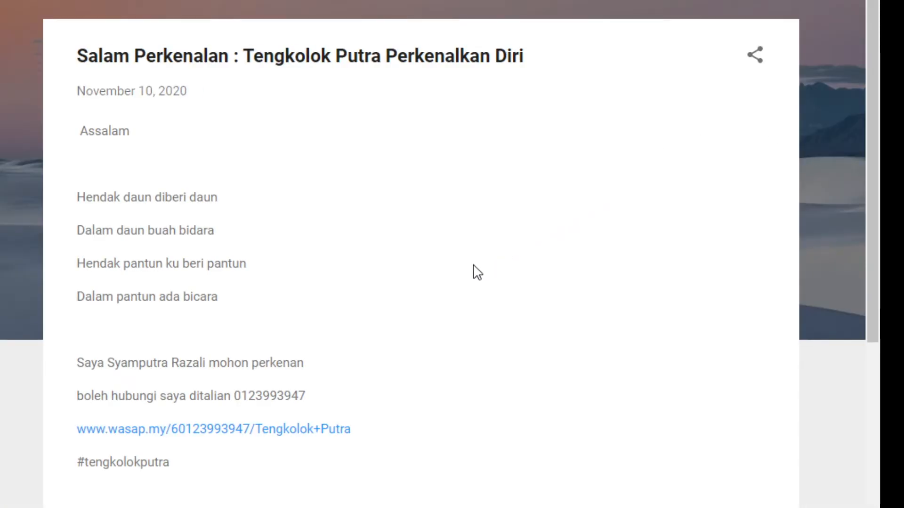
{"action": "left_click_drag", "start_coordinate": [442, 245], "coordinate": [431, 372]}
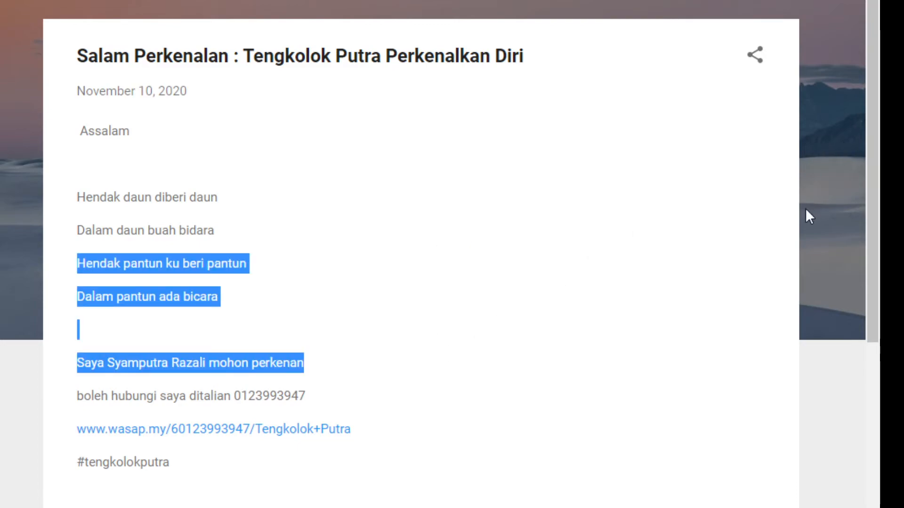
{"action": "left_click", "coordinate": [463, 386]}
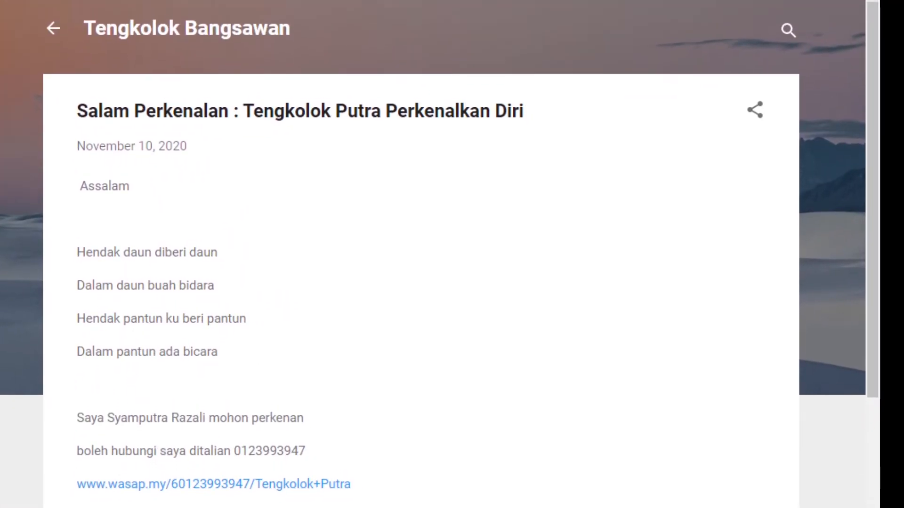
{"action": "scroll", "coordinate": [452, 255], "scroll_direction": "down", "scroll_amount": 10}
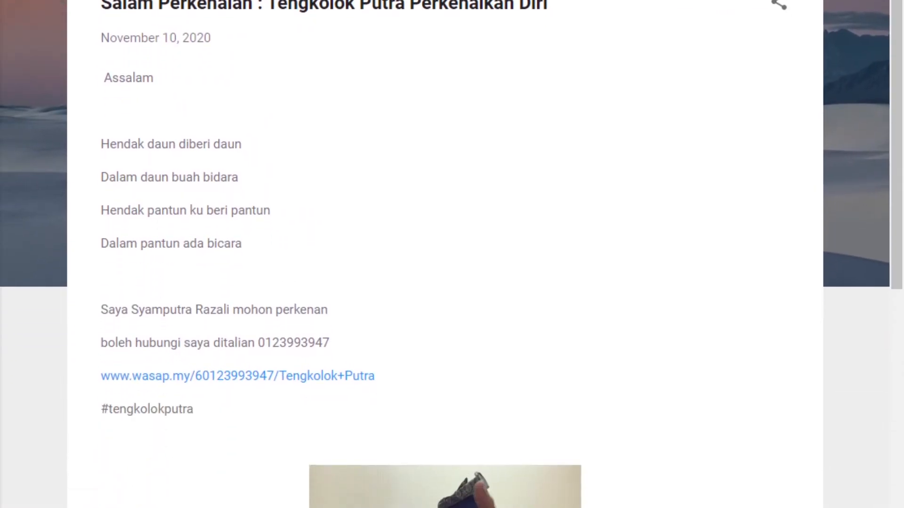
{"action": "scroll", "coordinate": [452, 254], "scroll_direction": "down", "scroll_amount": 10}
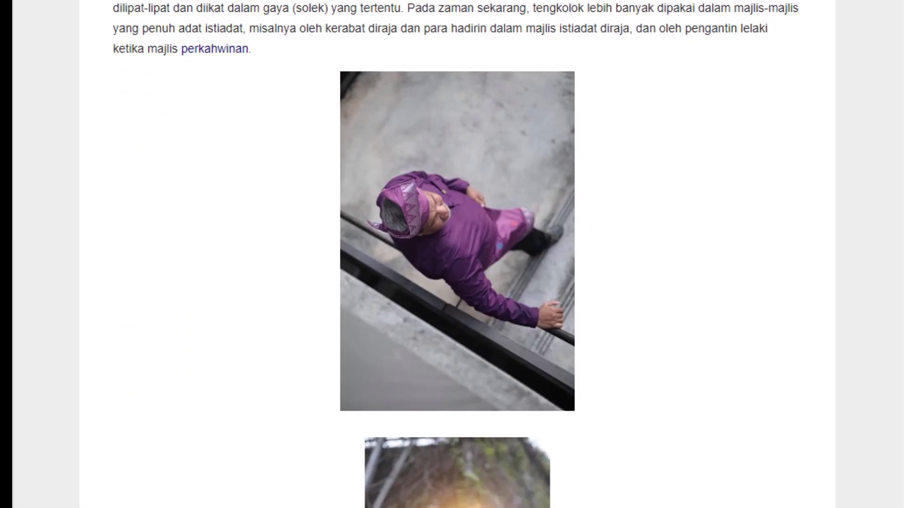
{"action": "scroll", "coordinate": [452, 254], "scroll_direction": "up", "scroll_amount": 12}
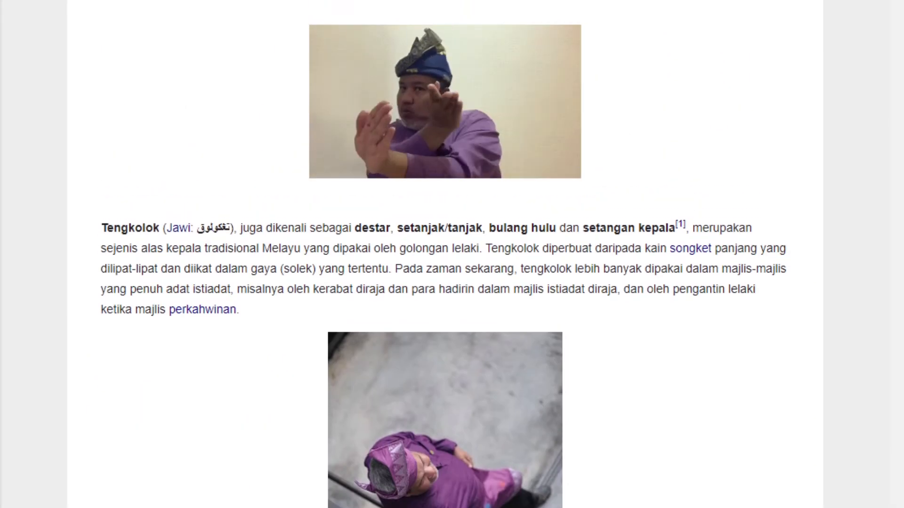
{"action": "scroll", "coordinate": [452, 255], "scroll_direction": "up", "scroll_amount": 6}
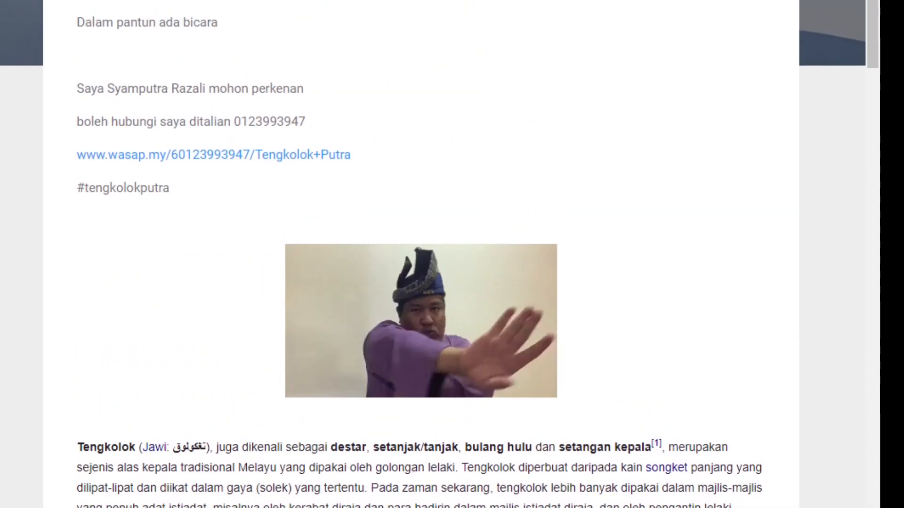
{"action": "scroll", "coordinate": [452, 254], "scroll_direction": "up", "scroll_amount": 2}
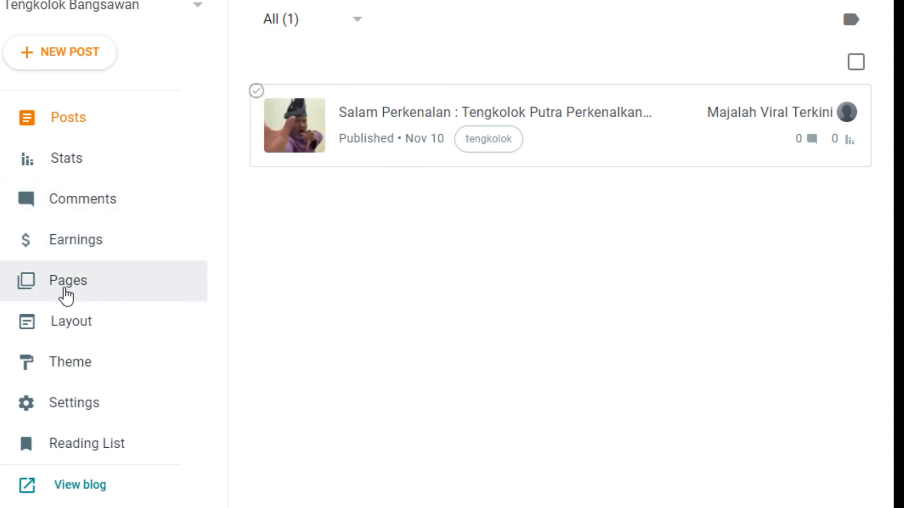
Browse the blog theme gallery down to the Soho themes
{"action": "left_click", "coordinate": [81, 362]}
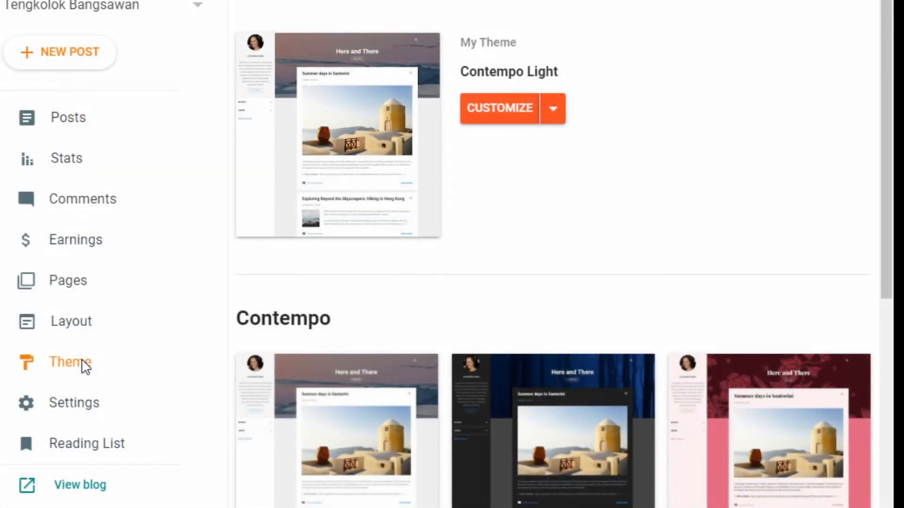
{"action": "scroll", "coordinate": [537, 262], "scroll_direction": "down", "scroll_amount": 1}
{"action": "scroll", "coordinate": [537, 262], "scroll_direction": "down", "scroll_amount": 12}
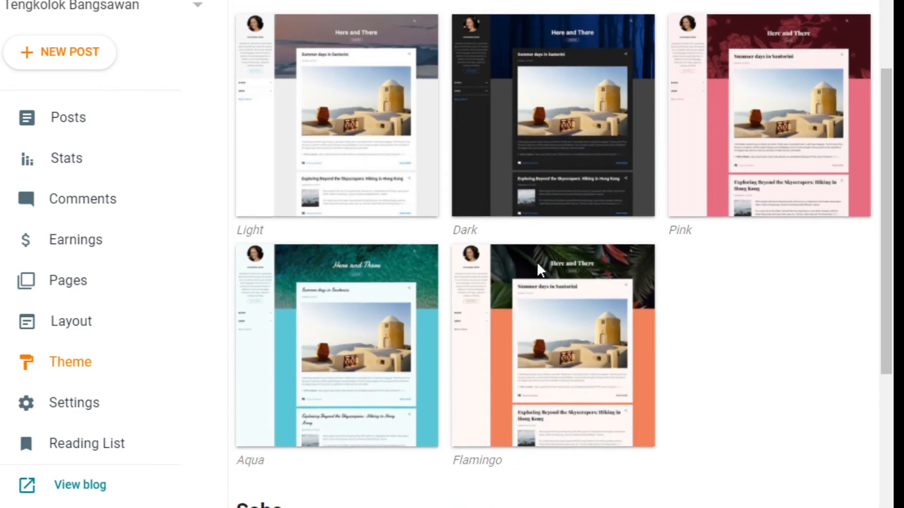
{"action": "scroll", "coordinate": [539, 271], "scroll_direction": "down", "scroll_amount": 5}
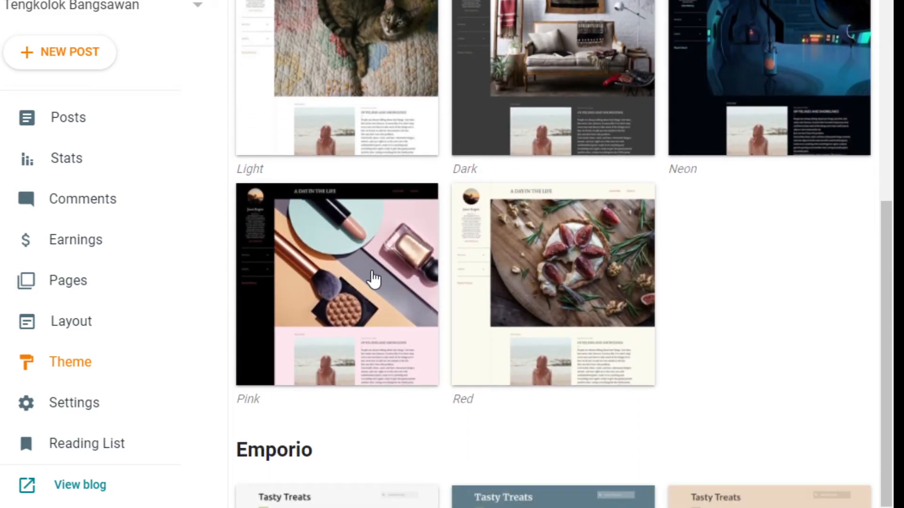
{"action": "scroll", "coordinate": [377, 280], "scroll_direction": "down", "scroll_amount": 5}
{"action": "scroll", "coordinate": [375, 280], "scroll_direction": "up", "scroll_amount": 5}
{"action": "scroll", "coordinate": [373, 282], "scroll_direction": "down", "scroll_amount": 7}
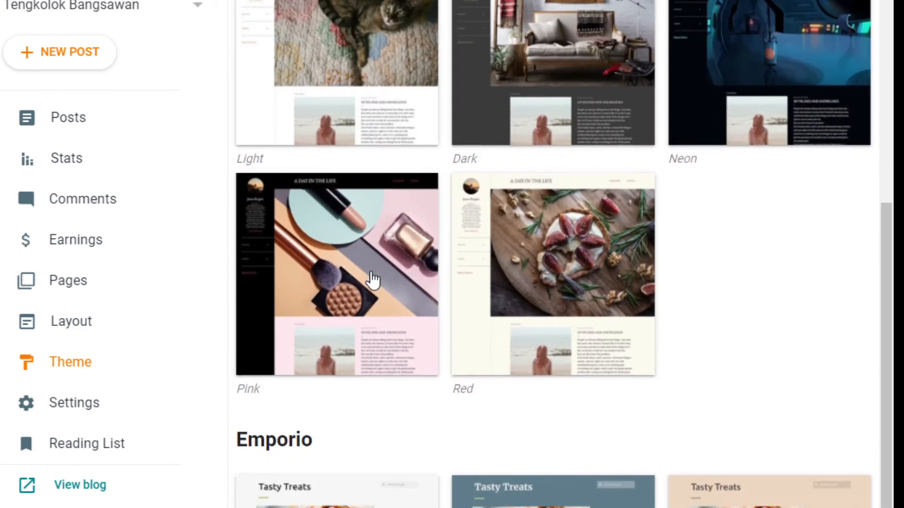
{"action": "scroll", "coordinate": [372, 286], "scroll_direction": "down", "scroll_amount": 3}
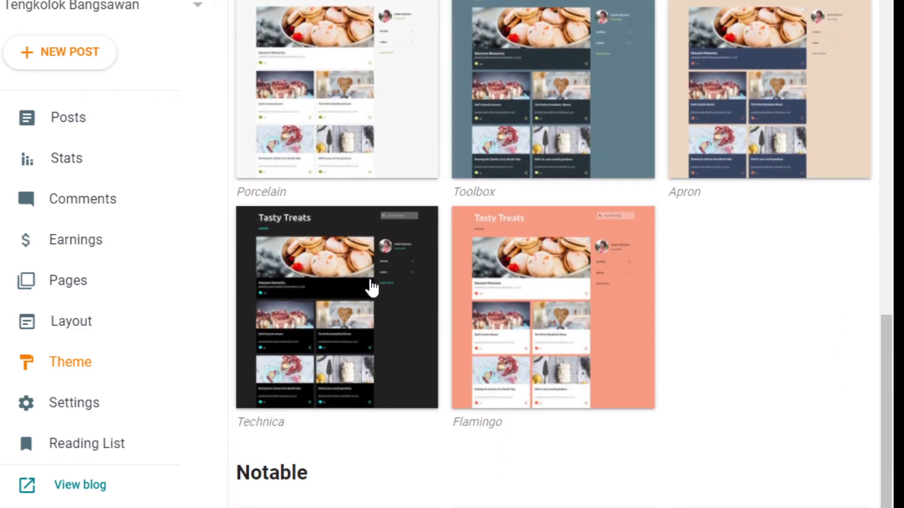
{"action": "scroll", "coordinate": [372, 286], "scroll_direction": "down", "scroll_amount": 1}
{"action": "scroll", "coordinate": [372, 286], "scroll_direction": "up", "scroll_amount": 1}
{"action": "scroll", "coordinate": [372, 286], "scroll_direction": "up", "scroll_amount": 15}
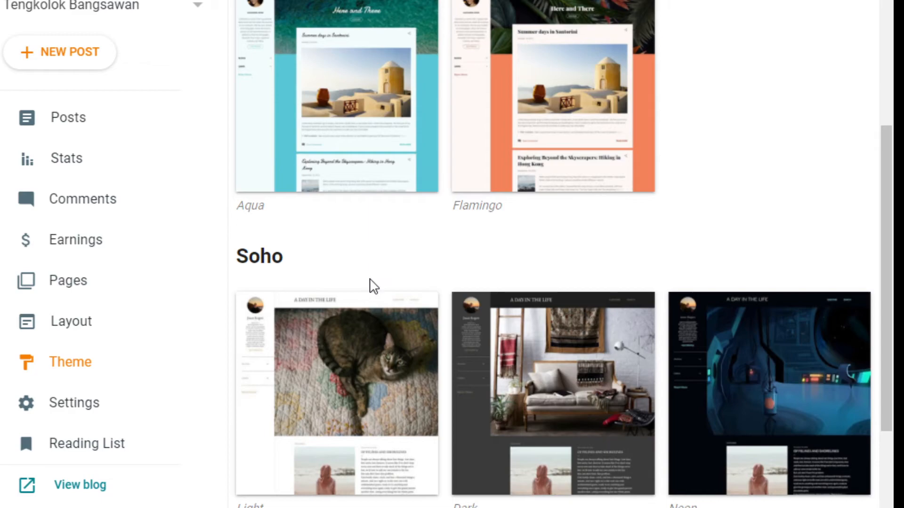
{"action": "scroll", "coordinate": [366, 297], "scroll_direction": "up", "scroll_amount": 9}
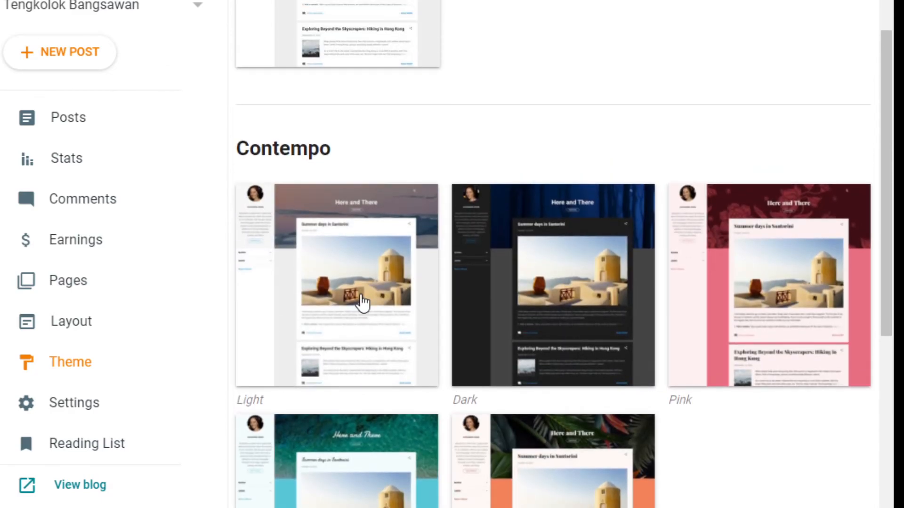
{"action": "scroll", "coordinate": [363, 301], "scroll_direction": "up", "scroll_amount": 4}
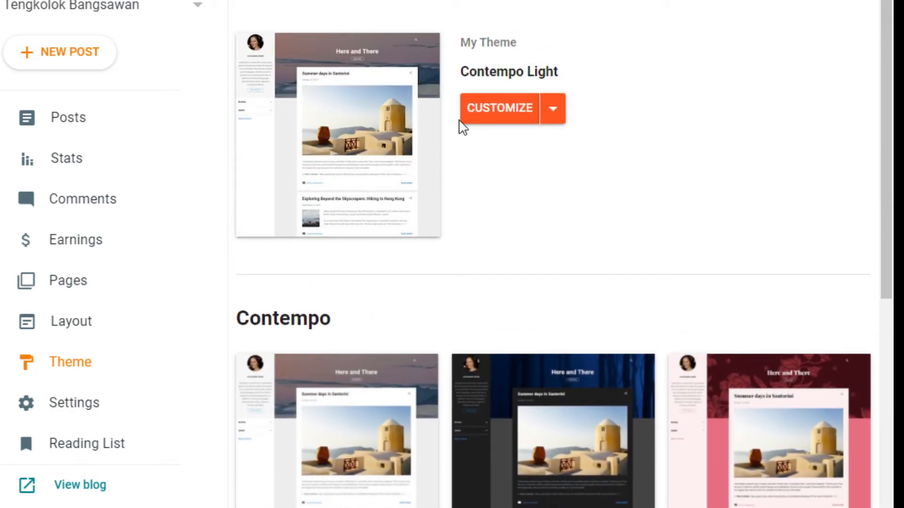
{"action": "scroll", "coordinate": [386, 188], "scroll_direction": "down", "scroll_amount": 9}
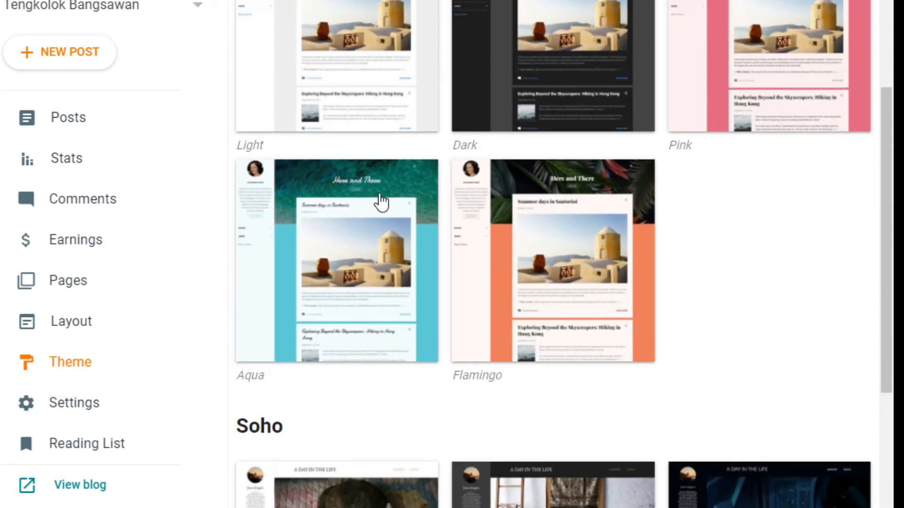
{"action": "scroll", "coordinate": [383, 200], "scroll_direction": "down", "scroll_amount": 4}
{"action": "scroll", "coordinate": [382, 212], "scroll_direction": "down", "scroll_amount": 5}
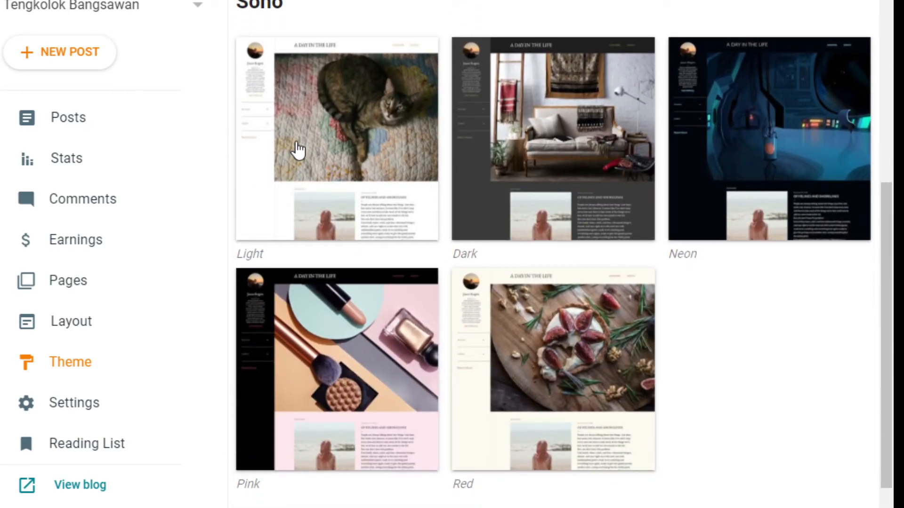
{"action": "scroll", "coordinate": [527, 198], "scroll_direction": "down", "scroll_amount": 3}
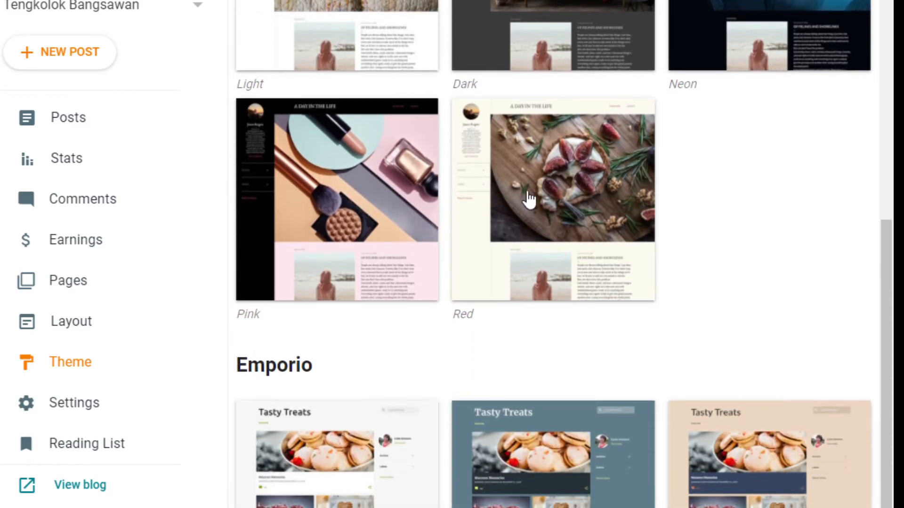
{"action": "scroll", "coordinate": [486, 176], "scroll_direction": "up", "scroll_amount": 6}
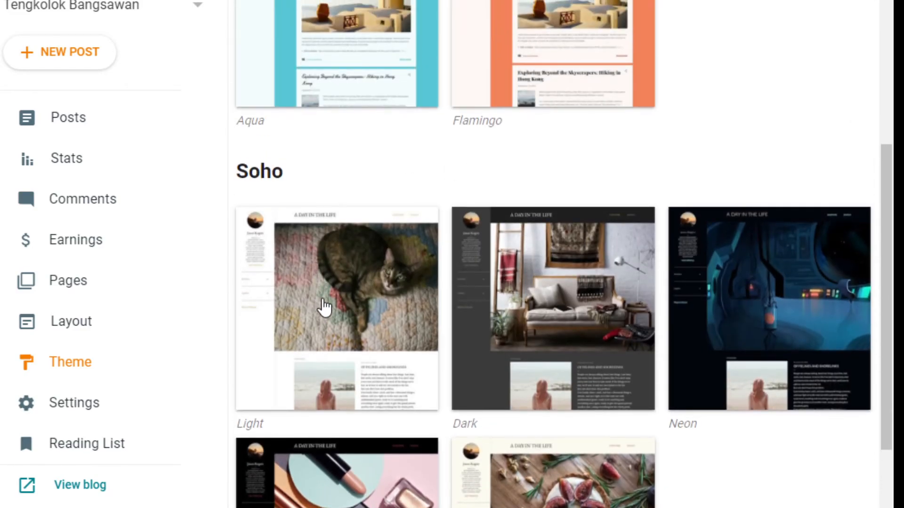
Preview the Soho Light theme and apply it
{"action": "left_click", "coordinate": [325, 309]}
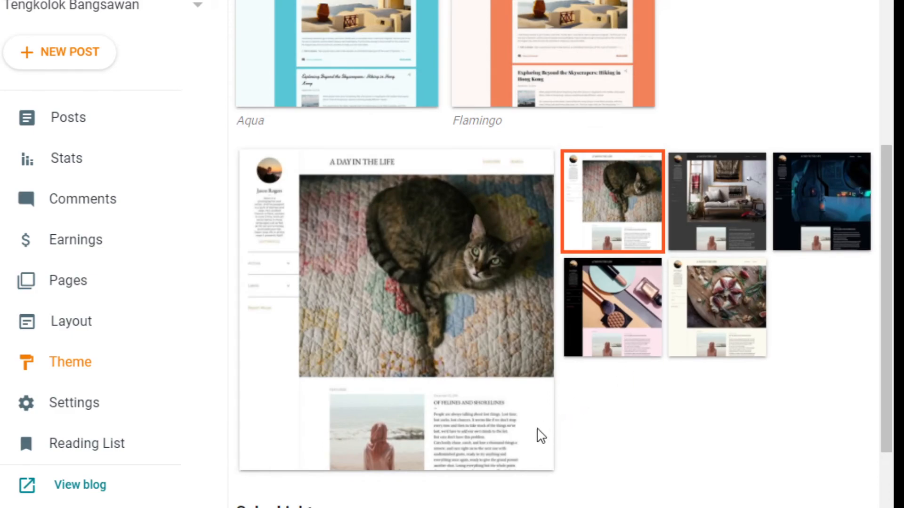
{"action": "left_click_drag", "start_coordinate": [733, 305], "coordinate": [719, 213]}
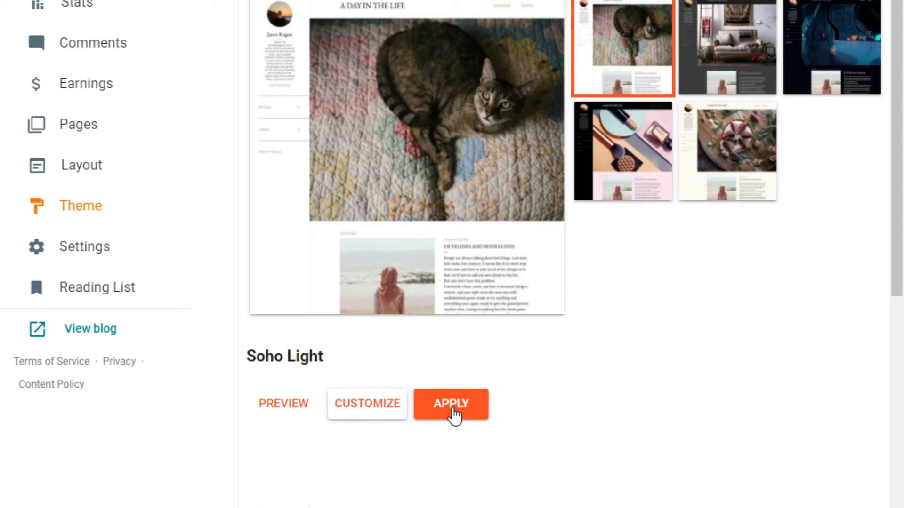
{"action": "left_click", "coordinate": [453, 416]}
Confirm the switch to Soho Light and go to the blog's Layout page
{"action": "left_click", "coordinate": [448, 408]}
{"action": "left_click", "coordinate": [91, 167]}
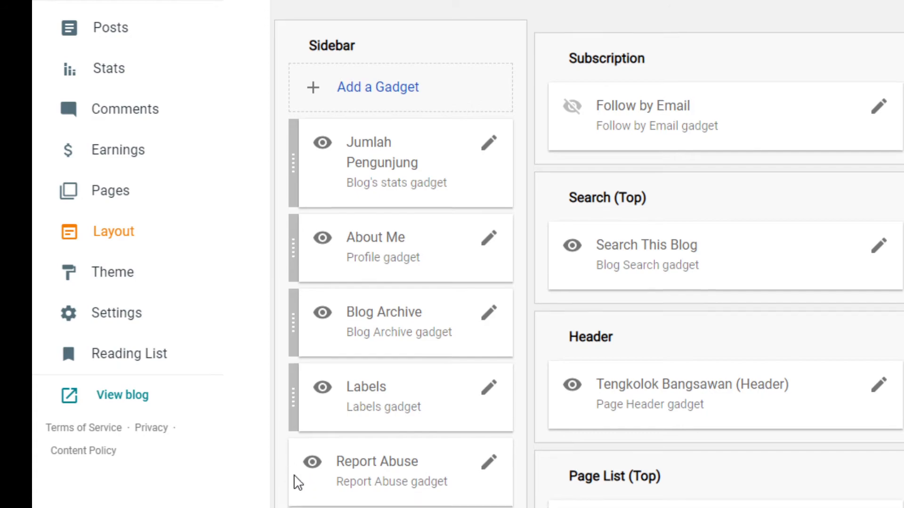
Review the sidebar, subscription, search and header gadgets, then view the live blog
{"action": "scroll", "coordinate": [306, 490], "scroll_direction": "down", "scroll_amount": 1}
{"action": "scroll", "coordinate": [315, 504], "scroll_direction": "up", "scroll_amount": 1}
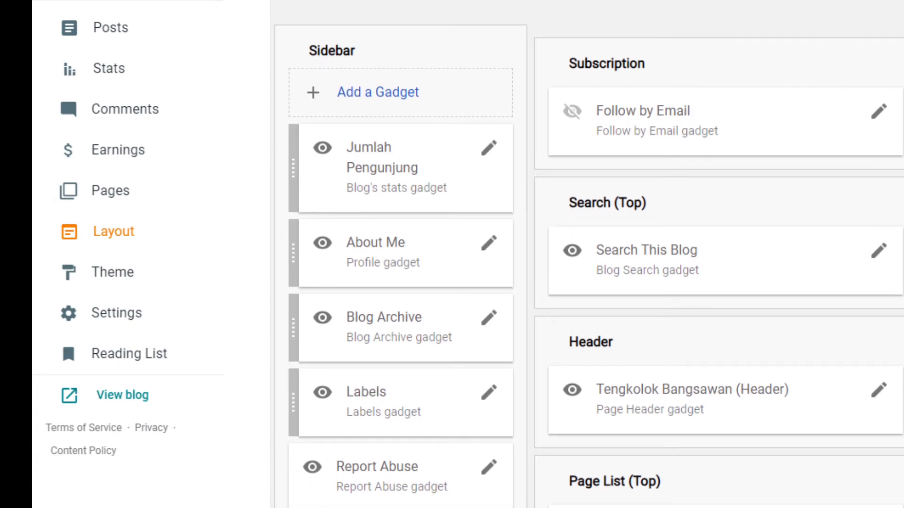
{"action": "scroll", "coordinate": [589, 254], "scroll_direction": "down", "scroll_amount": 1}
{"action": "scroll", "coordinate": [589, 254], "scroll_direction": "up", "scroll_amount": 1}
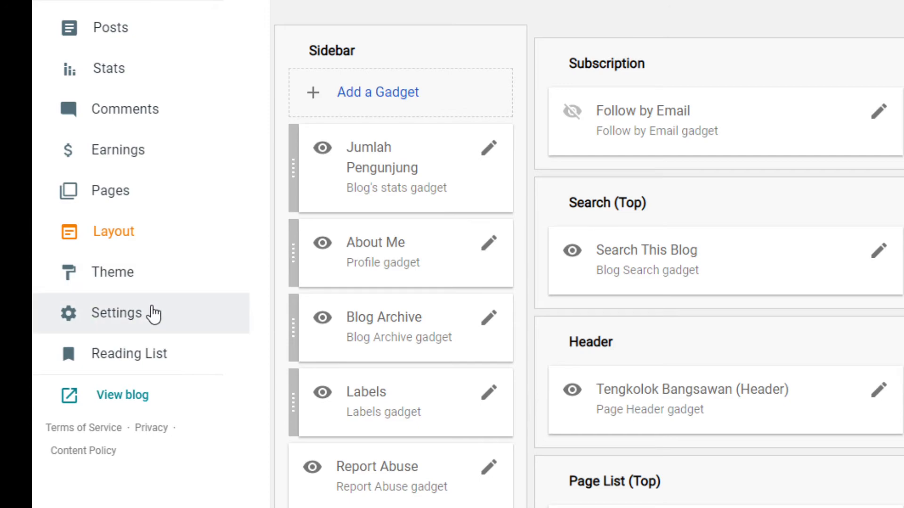
{"action": "left_click", "coordinate": [127, 401]}
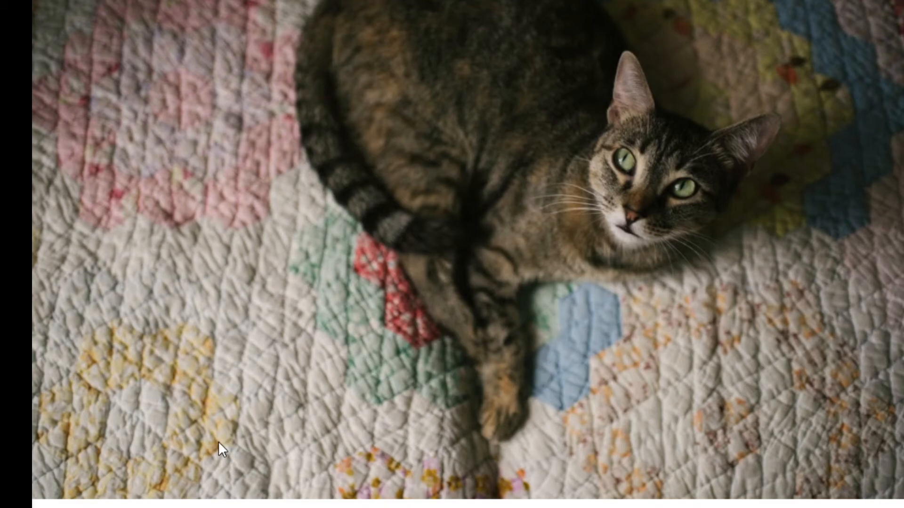
Scroll past the Featured post and read the full Tengkolok introduction post
{"action": "scroll", "coordinate": [451, 254], "scroll_direction": "down", "scroll_amount": 10}
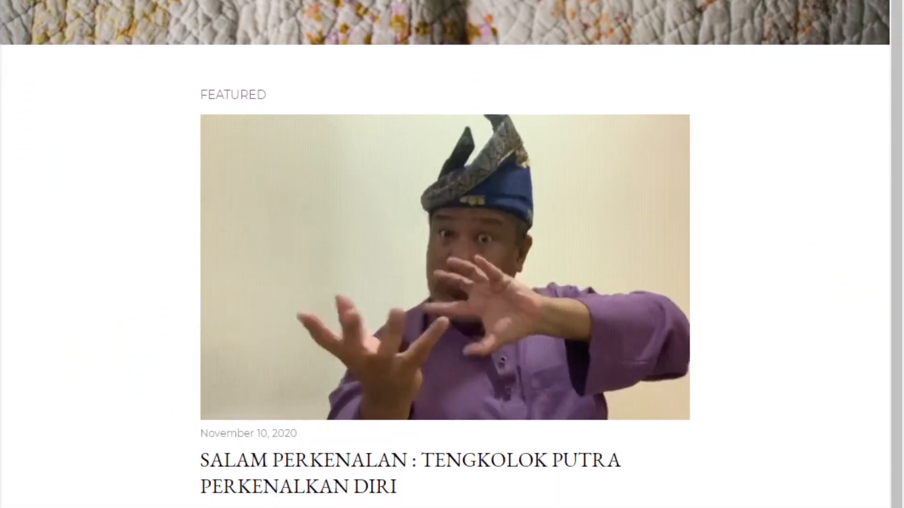
{"action": "scroll", "coordinate": [452, 255], "scroll_direction": "down", "scroll_amount": 4}
{"action": "scroll", "coordinate": [452, 254], "scroll_direction": "up", "scroll_amount": 8}
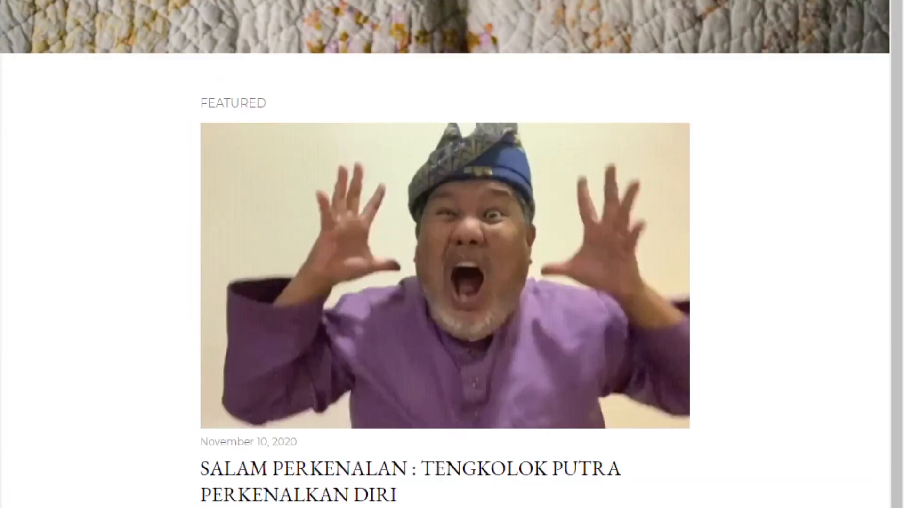
{"action": "scroll", "coordinate": [452, 254], "scroll_direction": "up", "scroll_amount": 6}
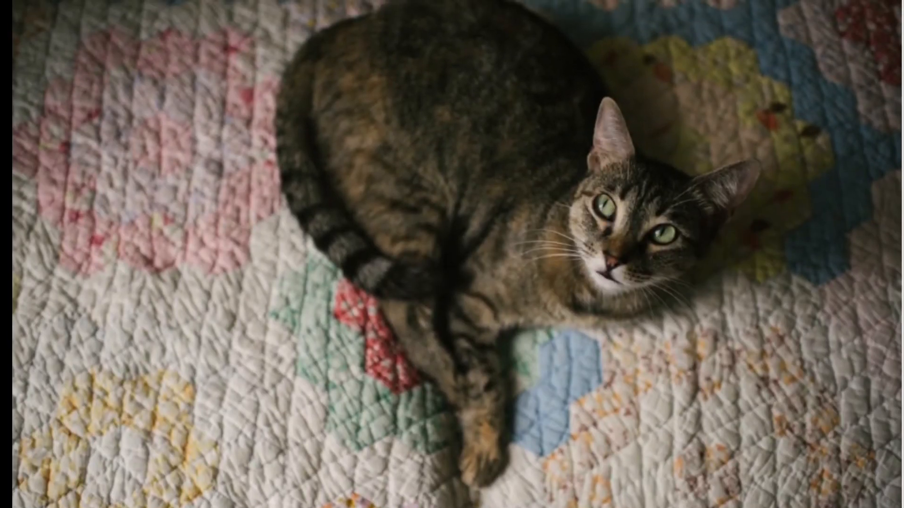
{"action": "scroll", "coordinate": [452, 254], "scroll_direction": "down", "scroll_amount": 8}
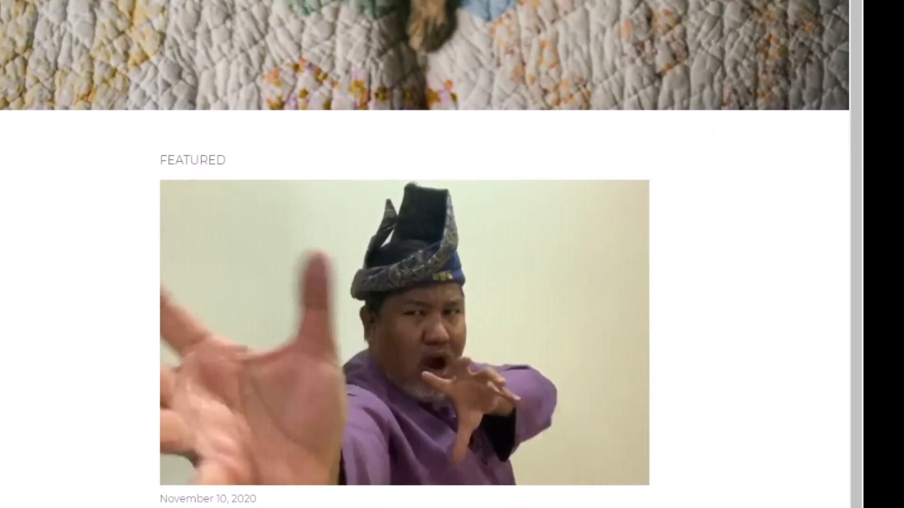
{"action": "scroll", "coordinate": [452, 254], "scroll_direction": "down", "scroll_amount": 3}
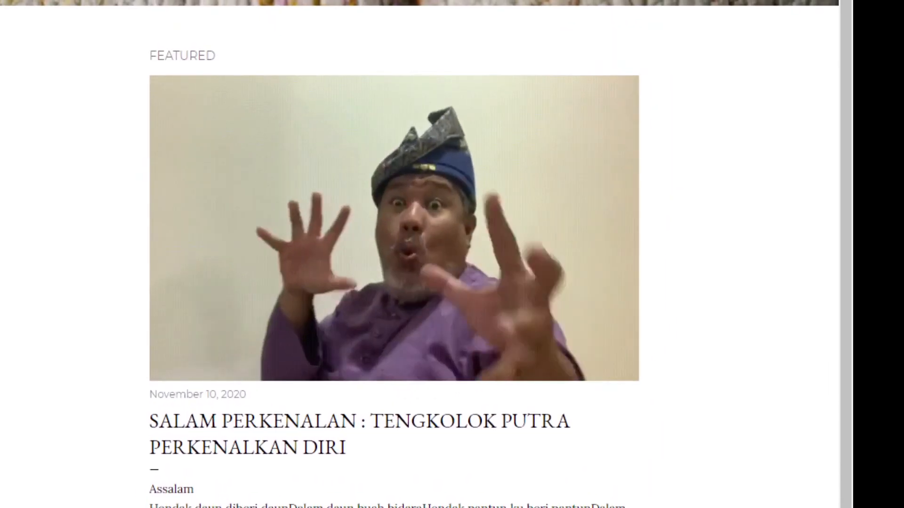
{"action": "scroll", "coordinate": [452, 254], "scroll_direction": "down", "scroll_amount": 5}
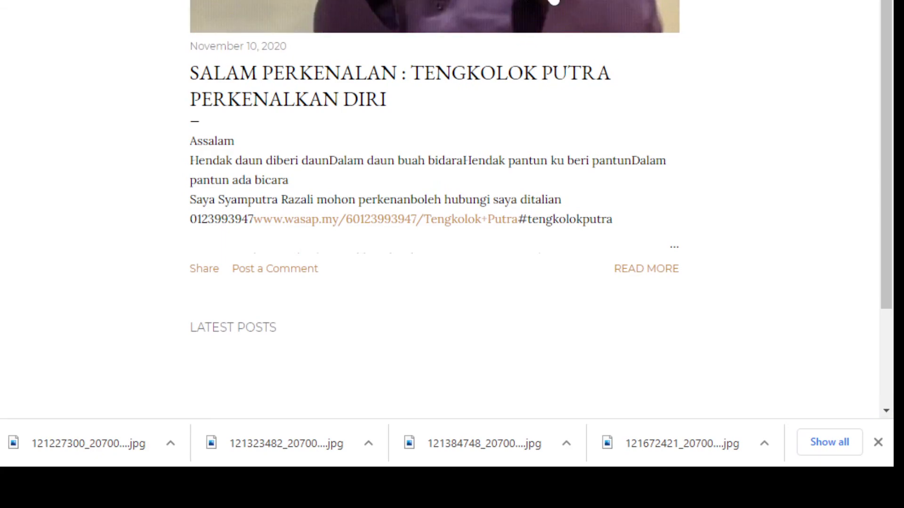
{"action": "left_click", "coordinate": [652, 278]}
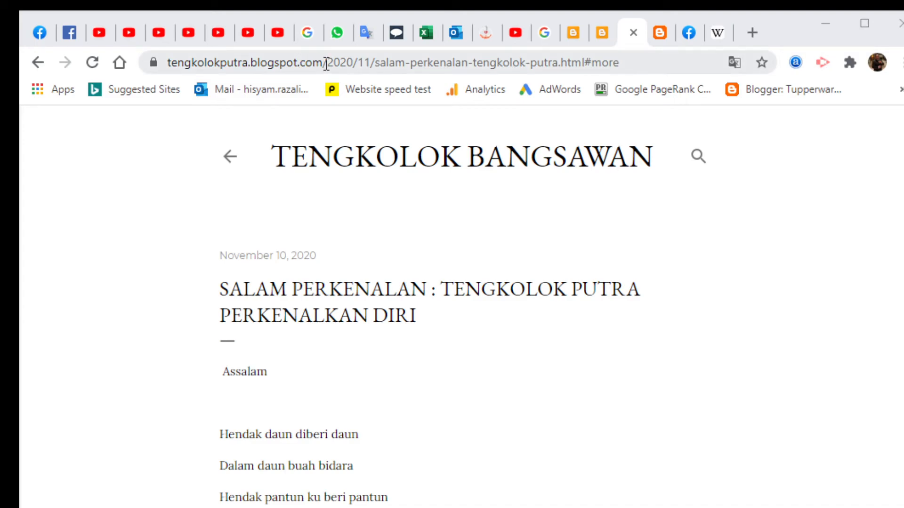
Trim the post path from the address, leaving the blog's base web address
{"action": "left_click_drag", "start_coordinate": [327, 63], "coordinate": [720, 81]}
{"action": "key", "text": "BackSpace"}
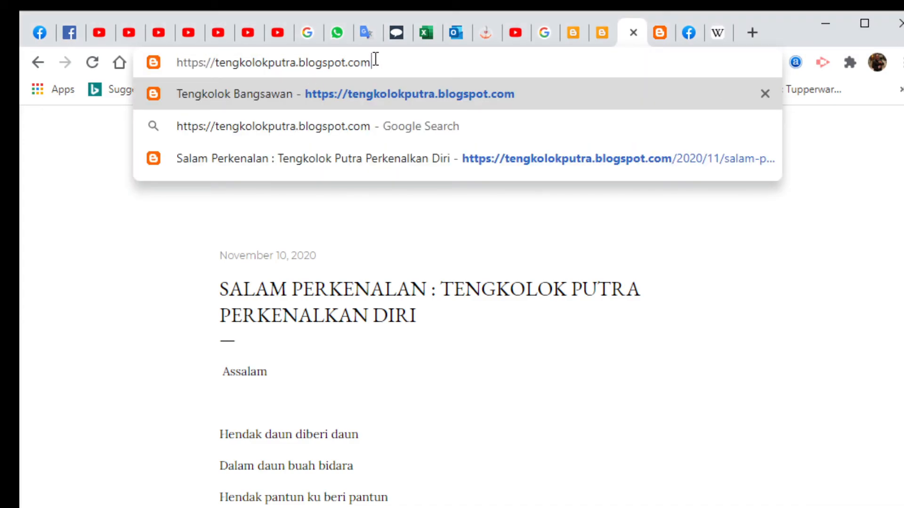
{"action": "left_click_drag", "start_coordinate": [394, 63], "coordinate": [175, 63]}
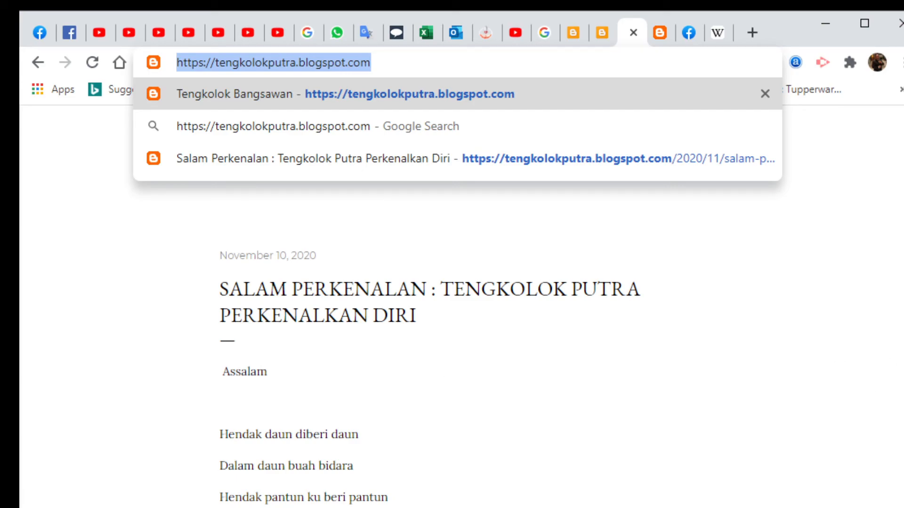
{"action": "left_click", "coordinate": [710, 276]}
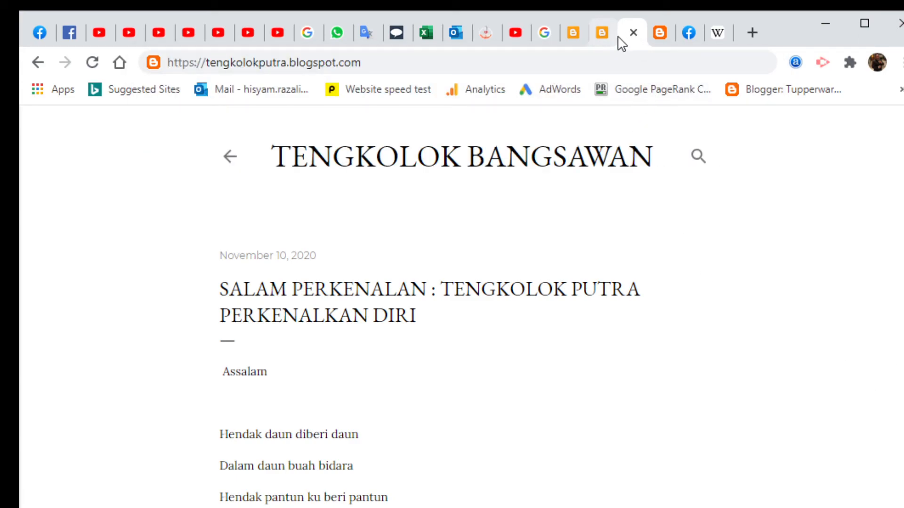
Compare the post across the old-theme and new-theme tabs, then return to the blog home
{"action": "left_click", "coordinate": [656, 32]}
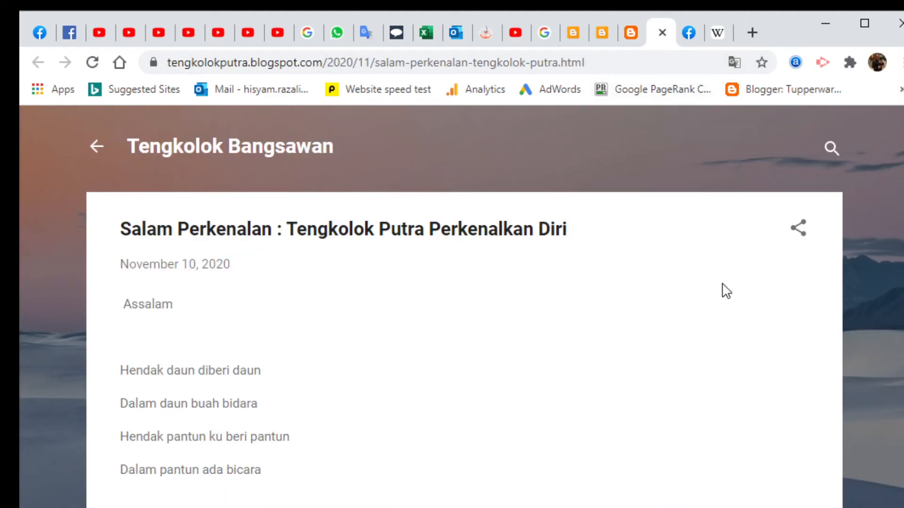
{"action": "left_click", "coordinate": [631, 34]}
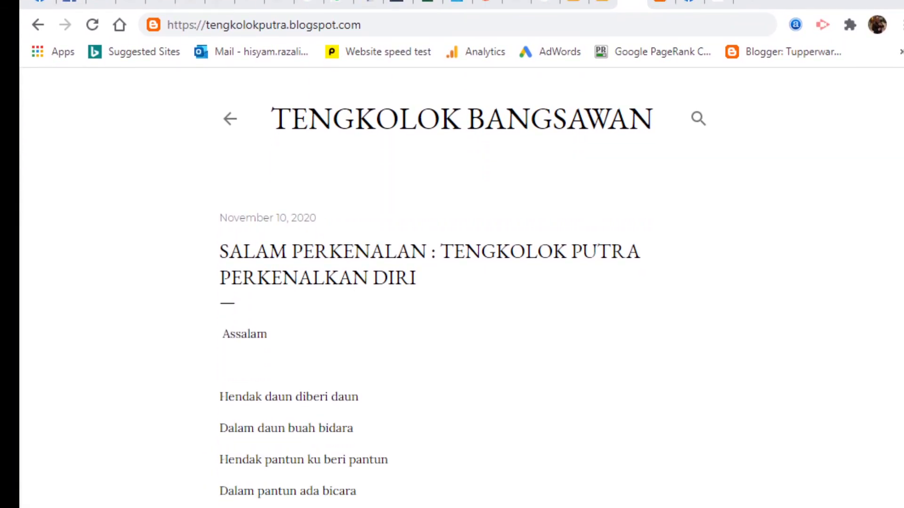
{"action": "scroll", "coordinate": [462, 288], "scroll_direction": "down", "scroll_amount": 15}
{"action": "scroll", "coordinate": [462, 288], "scroll_direction": "up", "scroll_amount": 15}
{"action": "scroll", "coordinate": [475, 396], "scroll_direction": "down", "scroll_amount": 15}
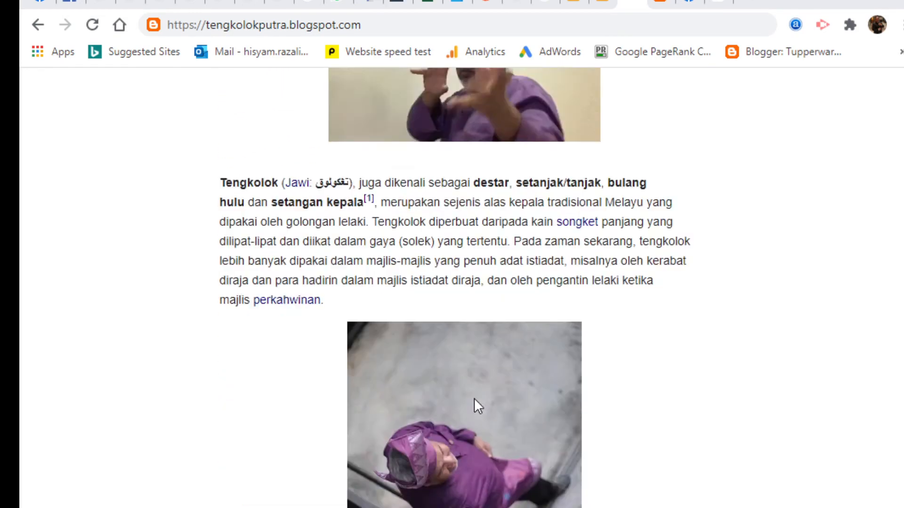
{"action": "scroll", "coordinate": [477, 402], "scroll_direction": "up", "scroll_amount": 20}
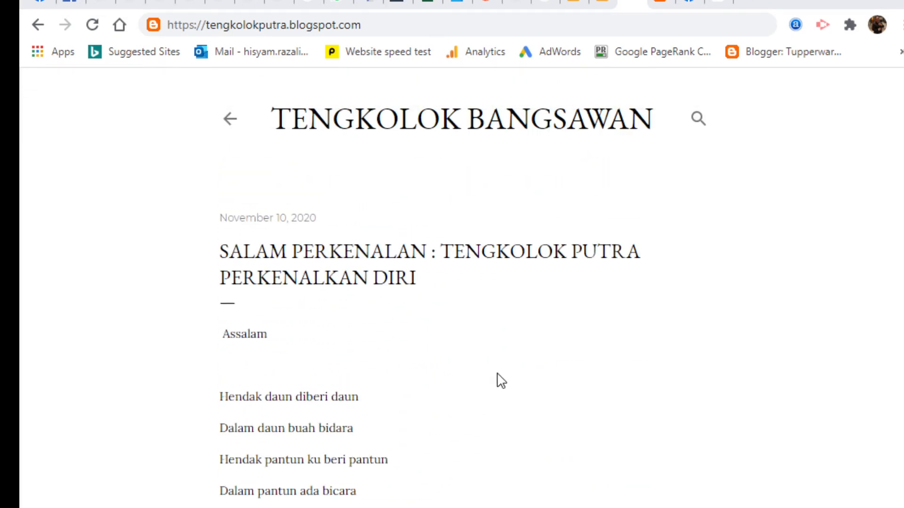
{"action": "left_click", "coordinate": [38, 25]}
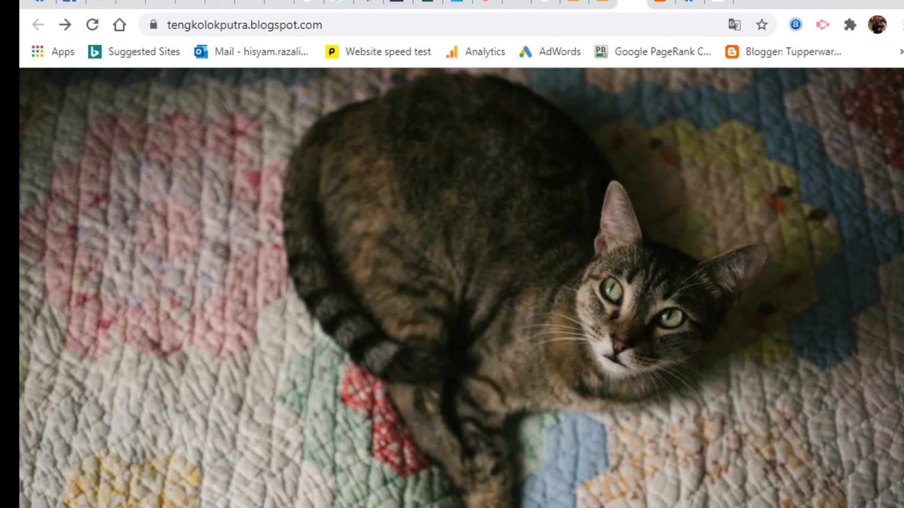
{"action": "left_click", "coordinate": [257, 25]}
{"action": "type", "text": "www."}
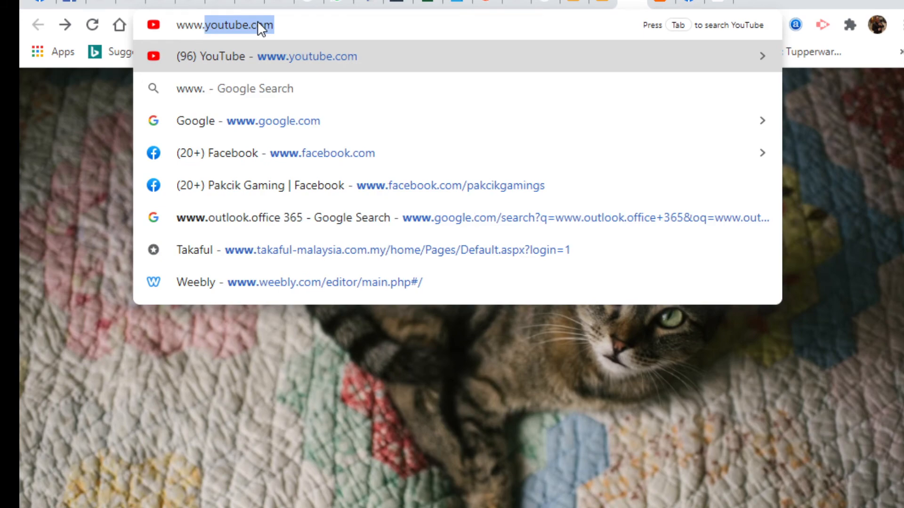
{"action": "type", "text": "b"}
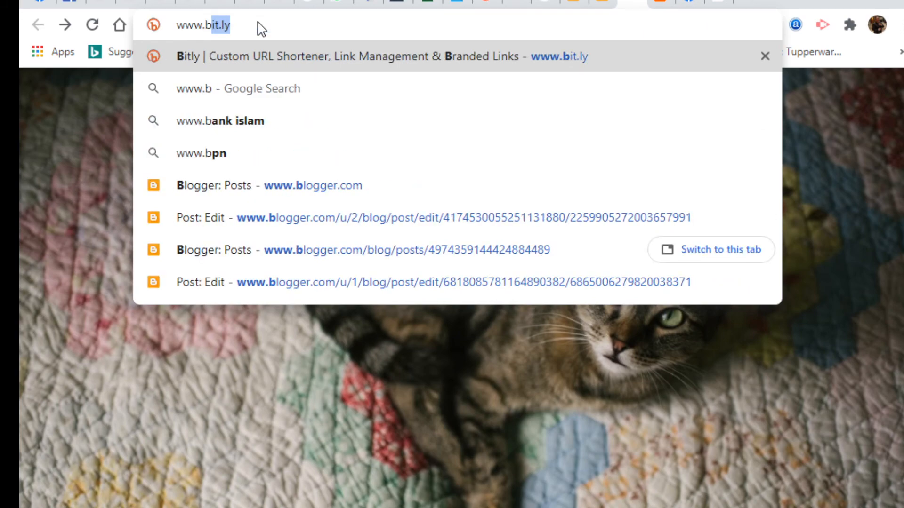
{"action": "type", "text": "logger"}
{"action": "key", "text": "Return"}
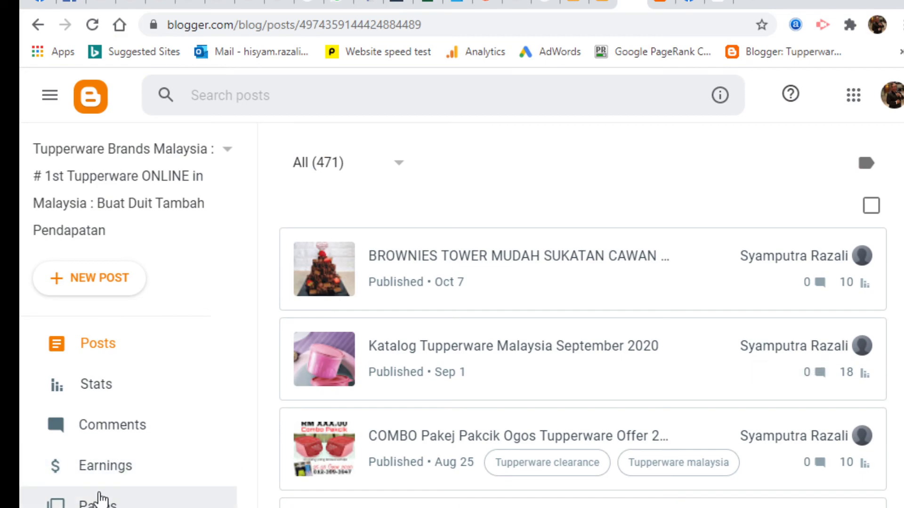
Check the Earnings page, then open the live Tupperware Team Power blog
{"action": "left_click", "coordinate": [118, 468]}
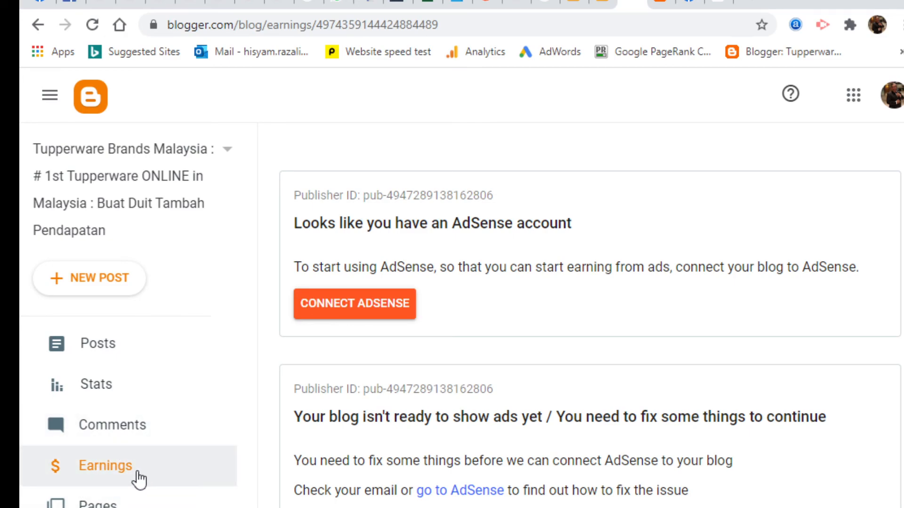
{"action": "left_click", "coordinate": [329, 21]}
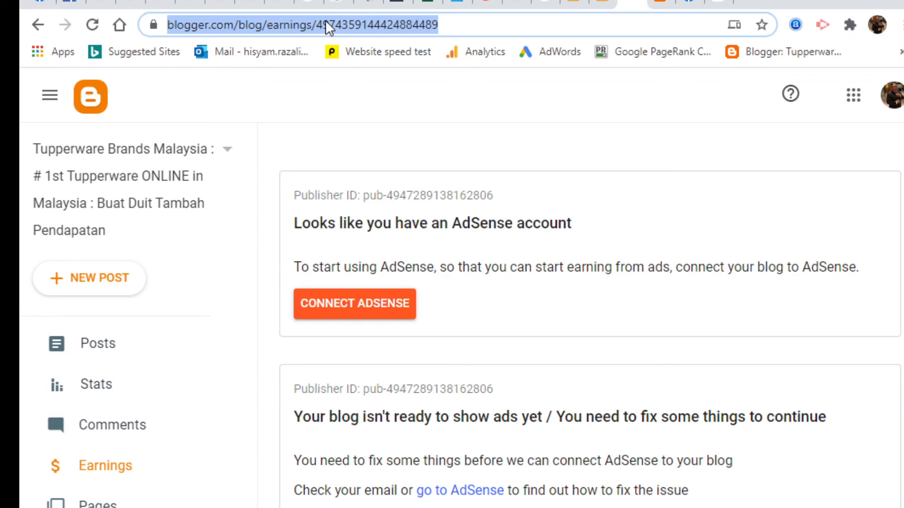
{"action": "left_click", "coordinate": [104, 507]}
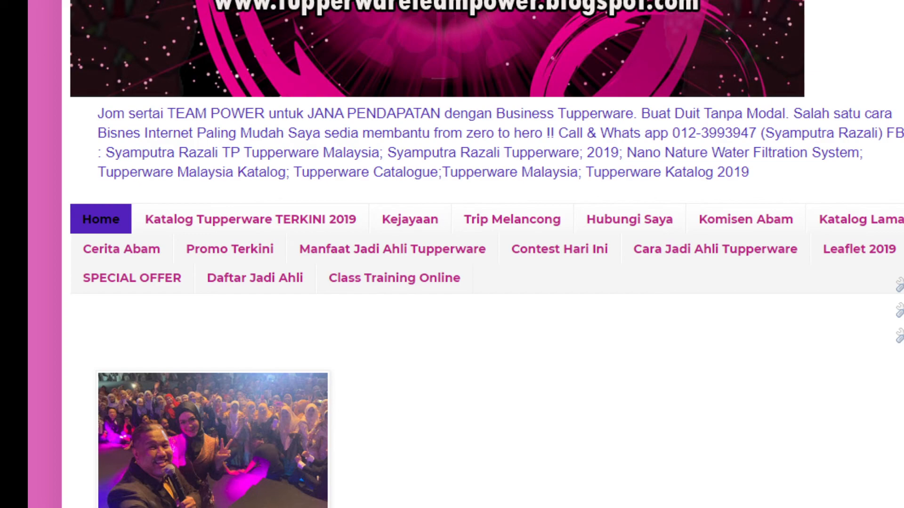
{"action": "scroll", "coordinate": [452, 254], "scroll_direction": "down", "scroll_amount": 7}
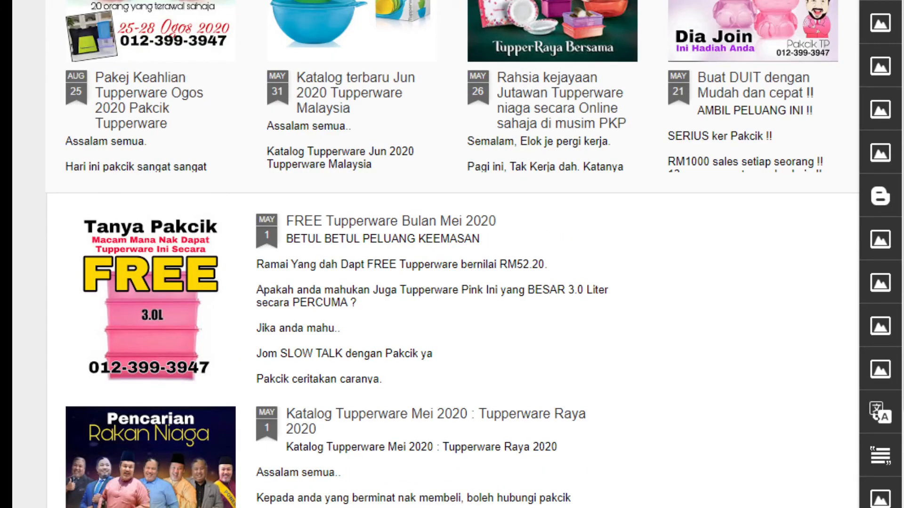
{"action": "scroll", "coordinate": [452, 254], "scroll_direction": "up", "scroll_amount": 7}
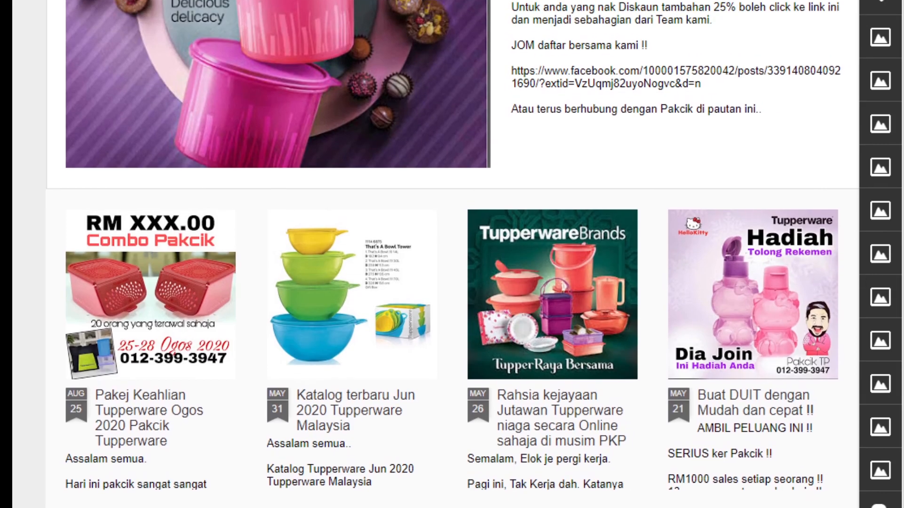
{"action": "scroll", "coordinate": [452, 255], "scroll_direction": "up", "scroll_amount": 8}
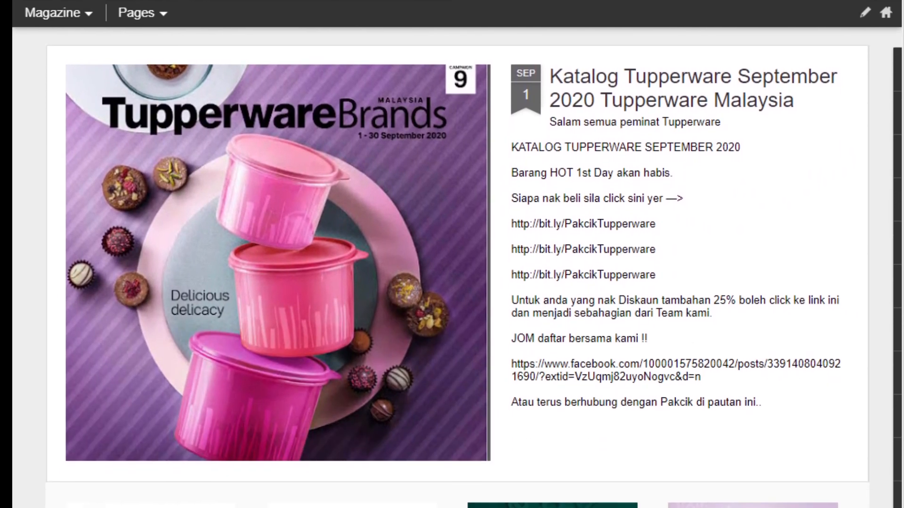
{"action": "scroll", "coordinate": [452, 254], "scroll_direction": "down", "scroll_amount": 13}
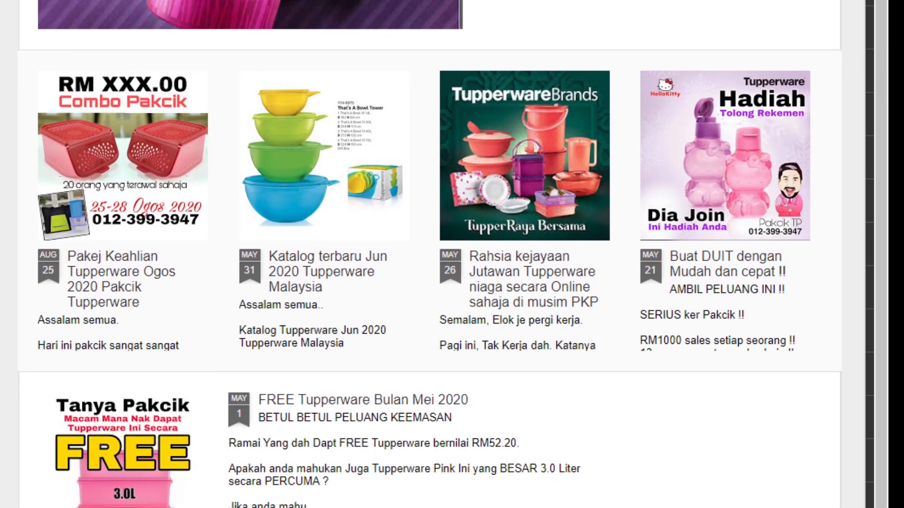
{"action": "scroll", "coordinate": [452, 254], "scroll_direction": "down", "scroll_amount": 4}
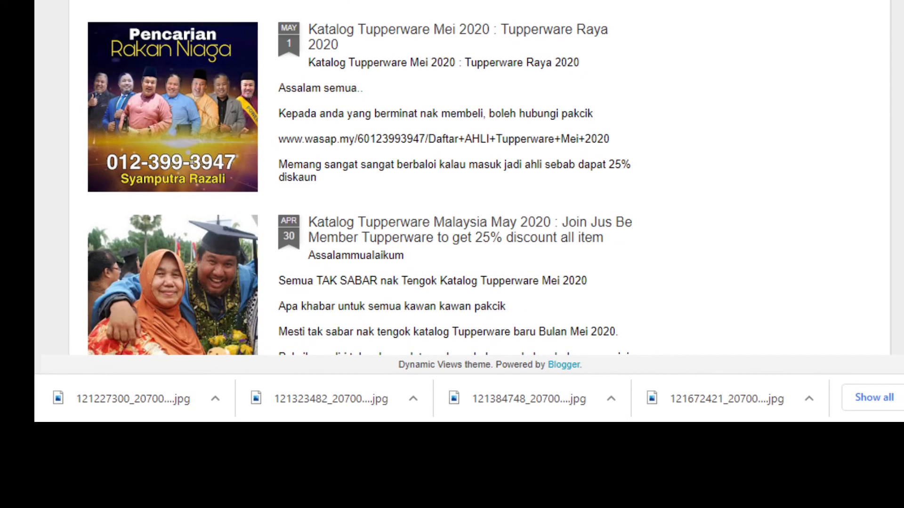
{"action": "scroll", "coordinate": [452, 254], "scroll_direction": "up", "scroll_amount": 10}
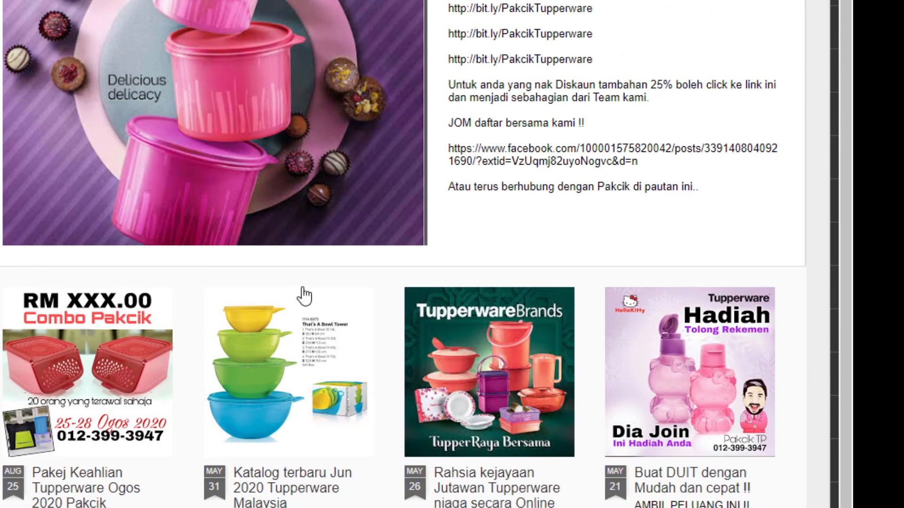
{"action": "key", "text": "ctrl+Tab"}
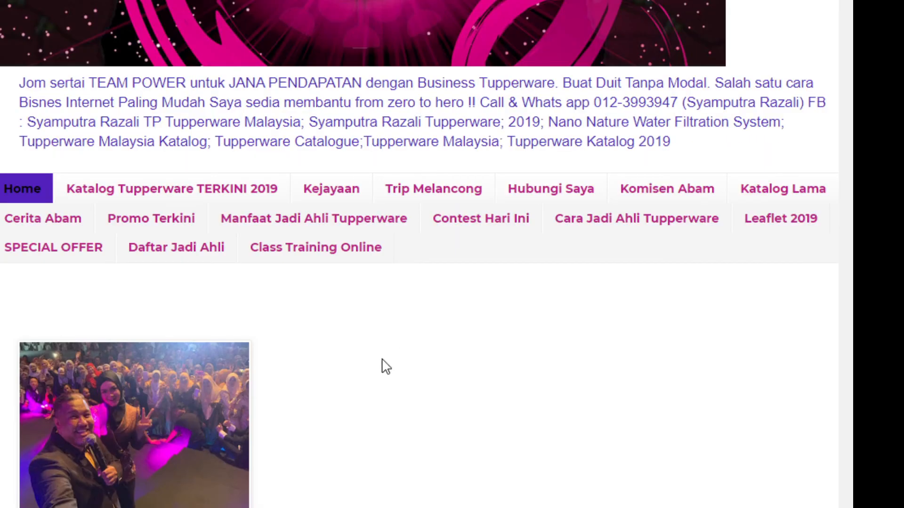
{"action": "scroll", "coordinate": [419, 254], "scroll_direction": "down", "scroll_amount": 8}
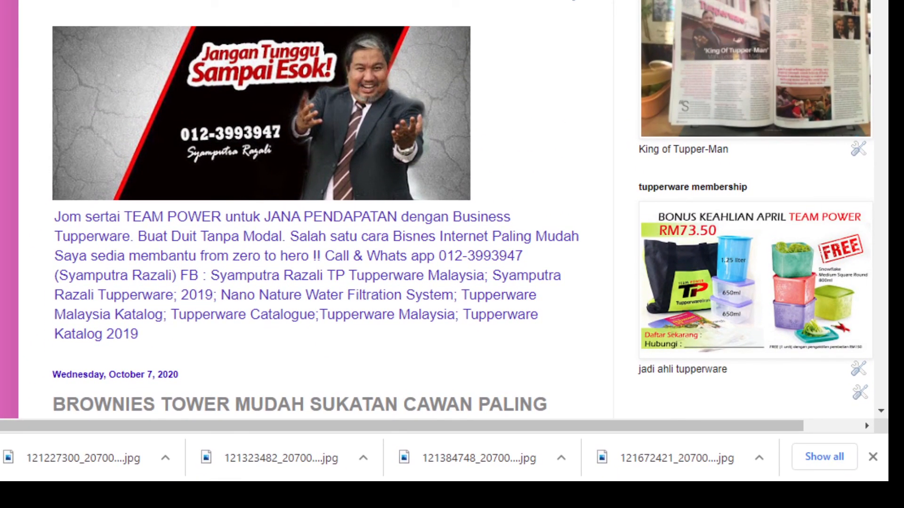
{"action": "scroll", "coordinate": [315, 212], "scroll_direction": "down", "scroll_amount": 20}
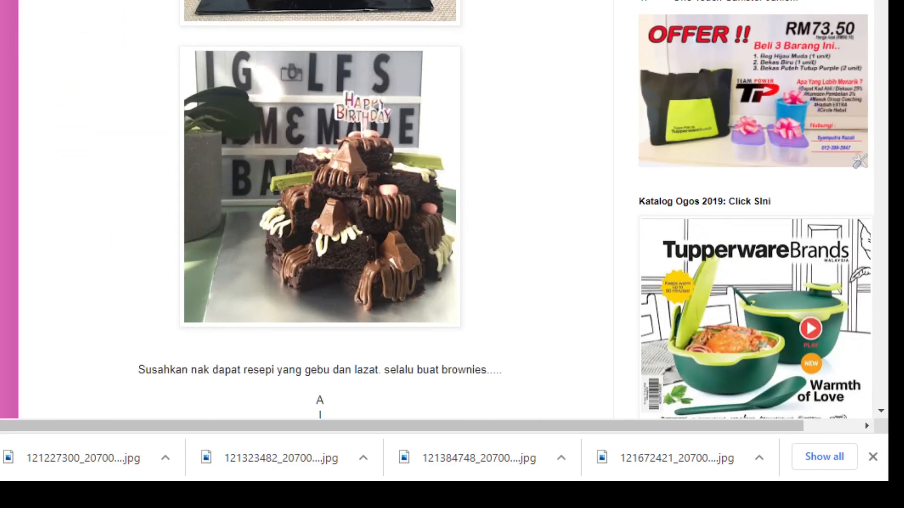
{"action": "scroll", "coordinate": [316, 212], "scroll_direction": "down", "scroll_amount": 15}
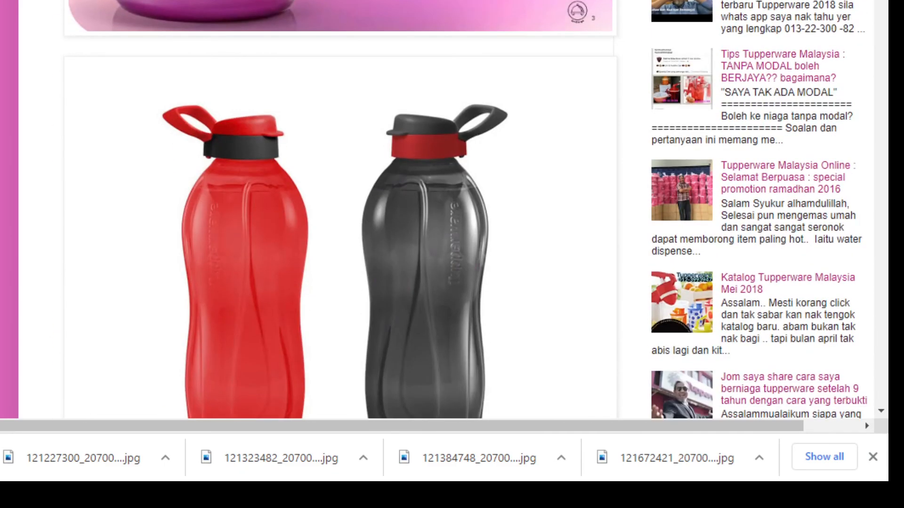
{"action": "scroll", "coordinate": [315, 212], "scroll_direction": "down", "scroll_amount": 15}
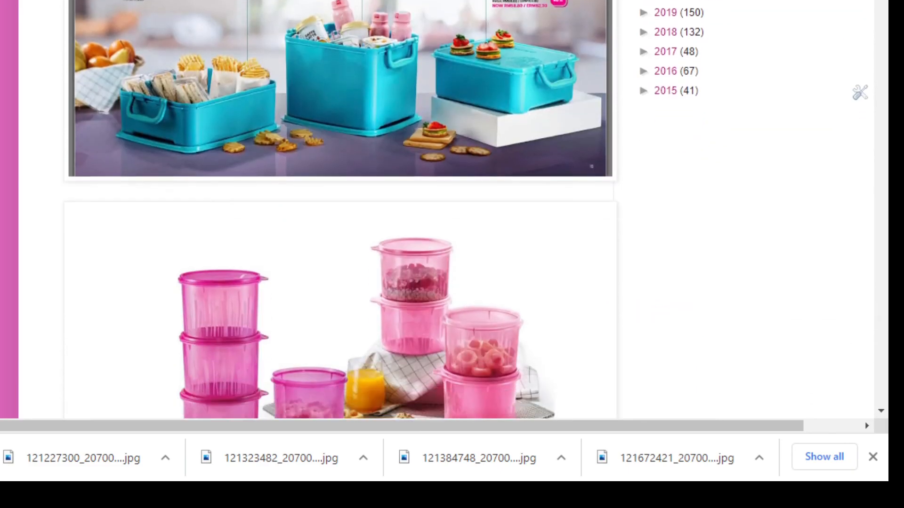
{"action": "scroll", "coordinate": [339, 211], "scroll_direction": "down", "scroll_amount": 10}
{"action": "scroll", "coordinate": [339, 212], "scroll_direction": "up", "scroll_amount": 15}
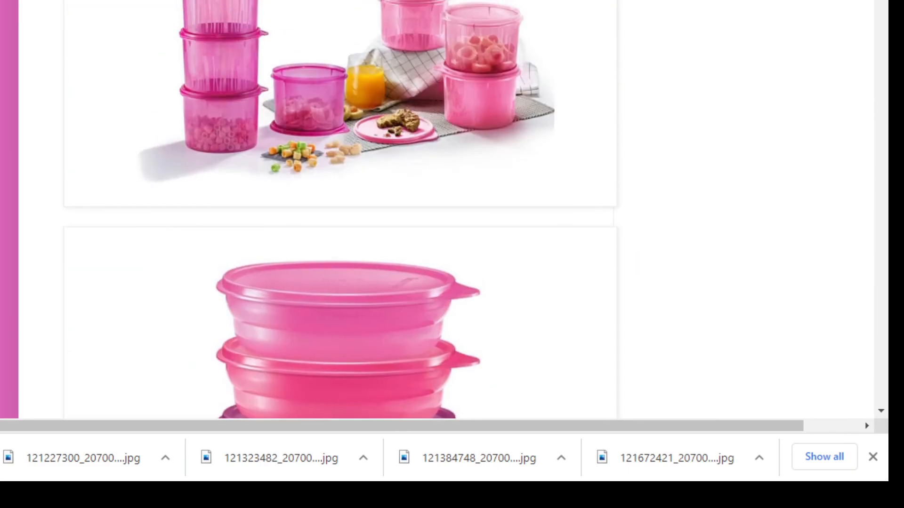
{"action": "scroll", "coordinate": [338, 212], "scroll_direction": "up", "scroll_amount": 20}
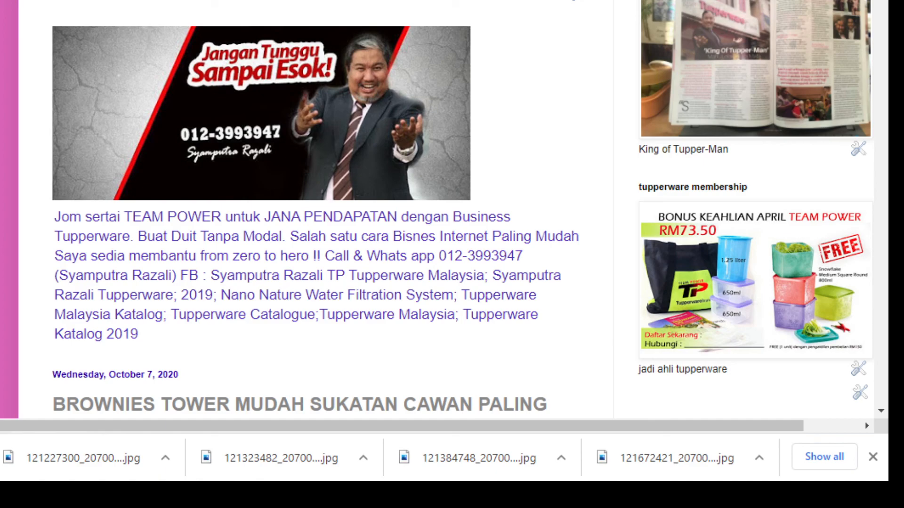
{"action": "scroll", "coordinate": [319, 222], "scroll_direction": "down", "scroll_amount": 4}
{"action": "scroll", "coordinate": [319, 221], "scroll_direction": "up", "scroll_amount": 4}
{"action": "scroll", "coordinate": [319, 222], "scroll_direction": "down", "scroll_amount": 5}
{"action": "scroll", "coordinate": [320, 222], "scroll_direction": "down", "scroll_amount": 20}
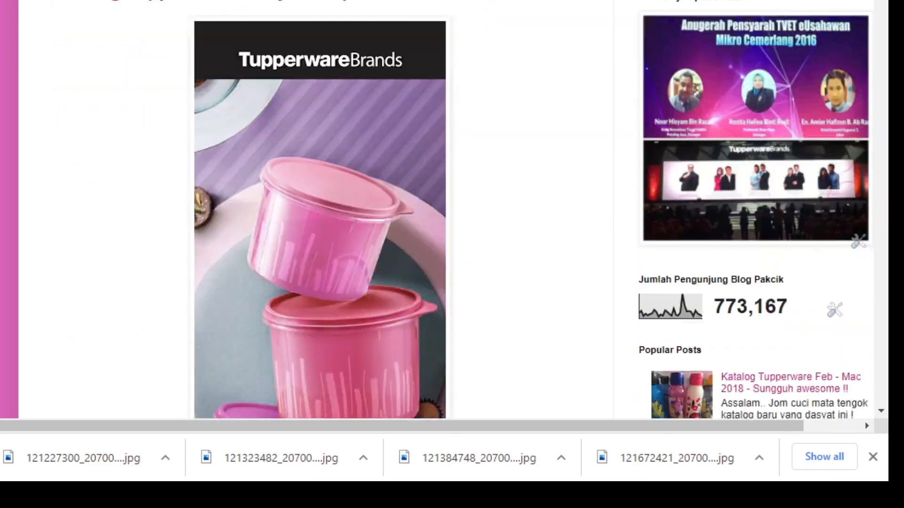
{"action": "scroll", "coordinate": [320, 222], "scroll_direction": "down", "scroll_amount": 5}
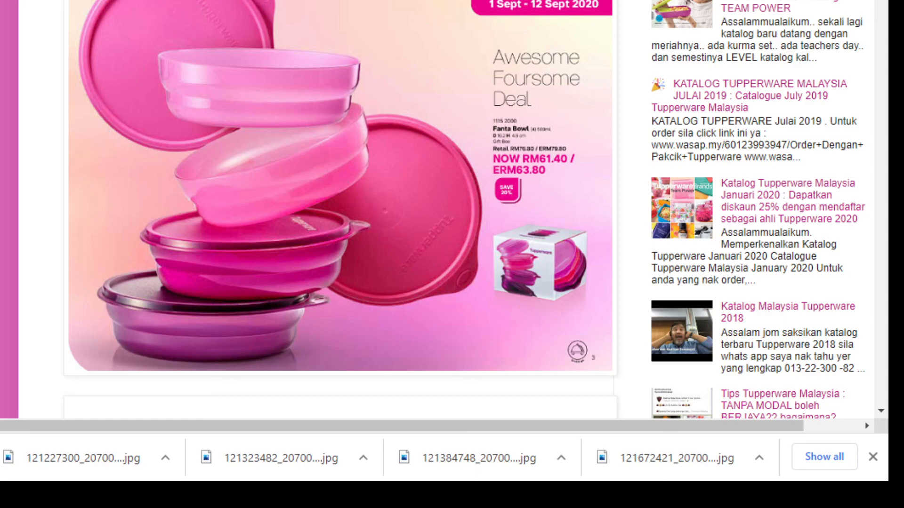
{"action": "scroll", "coordinate": [320, 221], "scroll_direction": "up", "scroll_amount": 20}
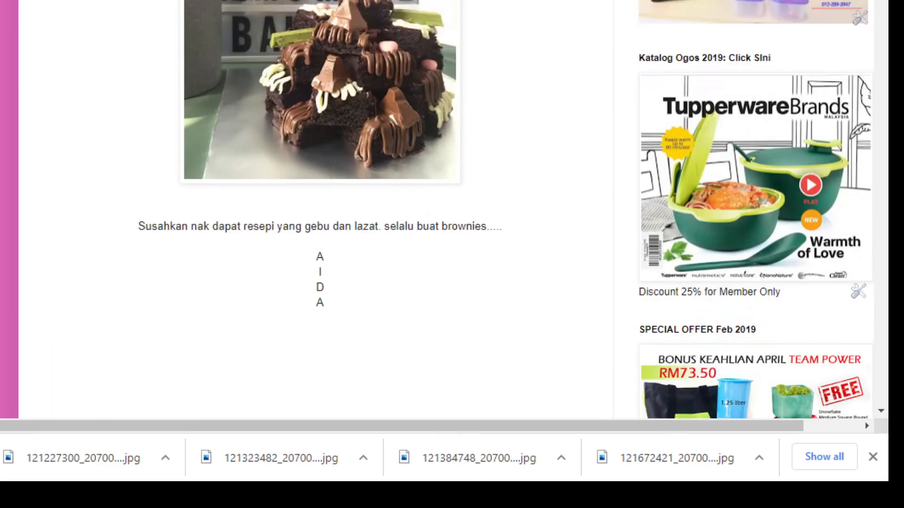
{"action": "scroll", "coordinate": [319, 221], "scroll_direction": "up", "scroll_amount": 10}
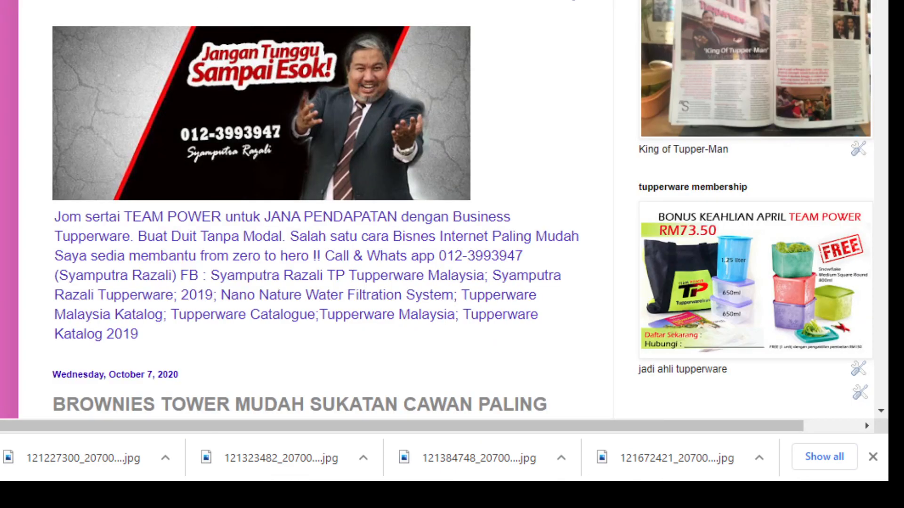
{"action": "scroll", "coordinate": [330, 212], "scroll_direction": "down", "scroll_amount": 6}
{"action": "scroll", "coordinate": [329, 212], "scroll_direction": "up", "scroll_amount": 6}
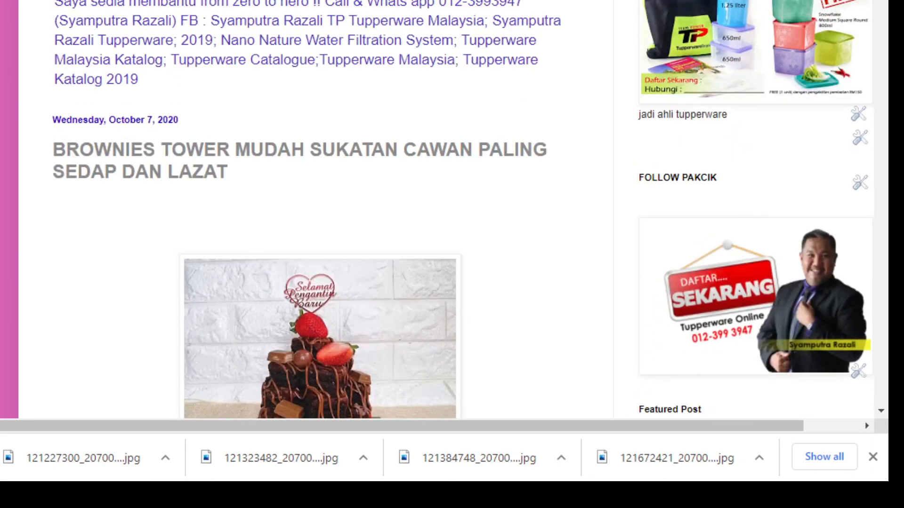